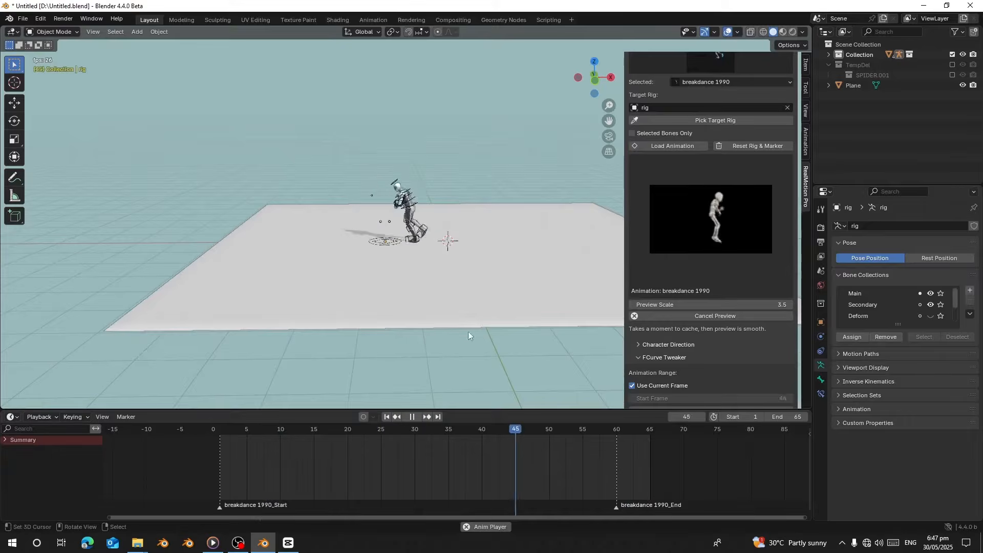
# Step: Replace the rig's breakdance animation by selecting walking, resetting the rig and markers, and loading the walking animation onto the rig
pyautogui.press('Escape')
pyautogui.scroll(6, 647, 266)
pyautogui.click(704, 174)
pyautogui.click(713, 428)
pyautogui.scroll(-4, 729, 222)
pyautogui.click(750, 186)
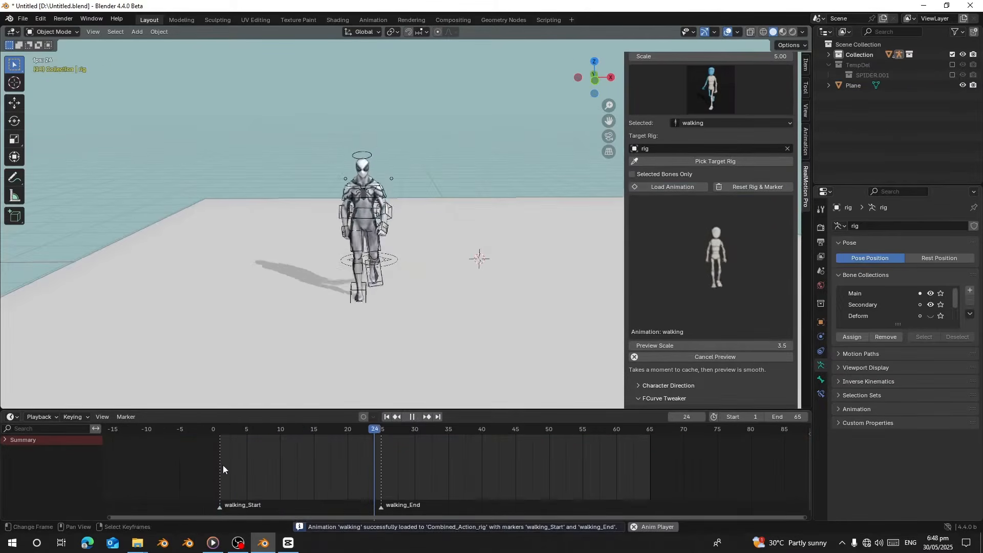
pyautogui.click(729, 104)
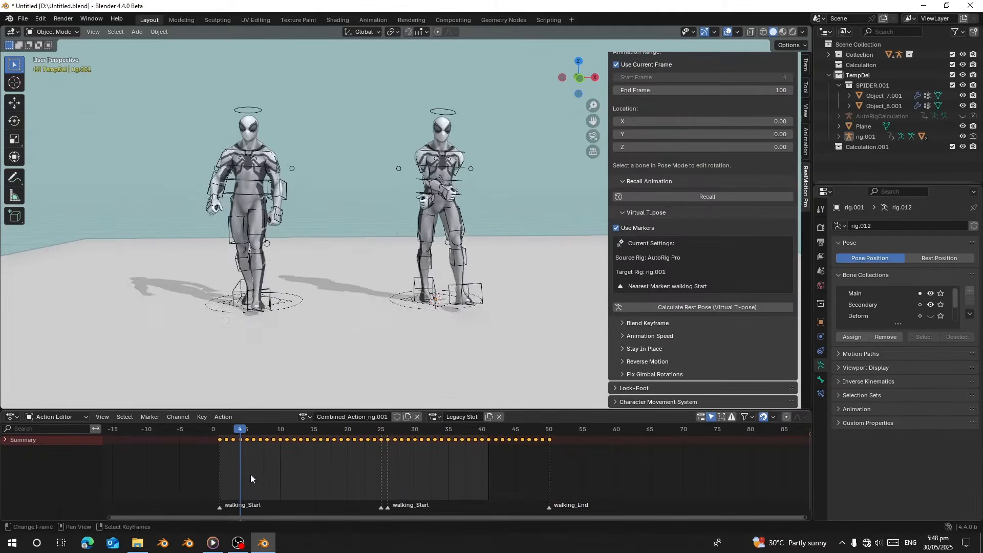
# Step: Calculate the virtual T-pose rest pose for rig.001 over frames 1 to 25 and play the animation
pyautogui.click(672, 308)
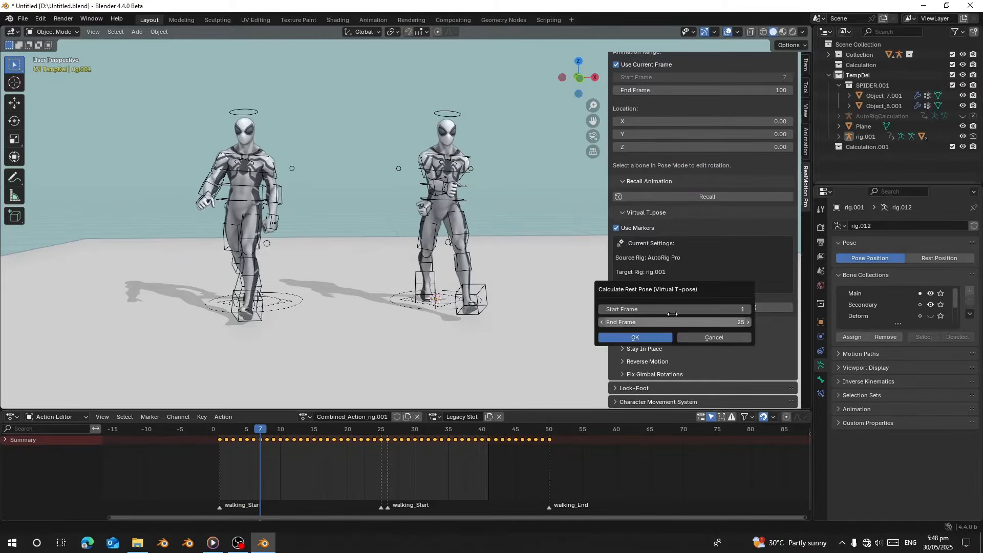
pyautogui.click(643, 341)
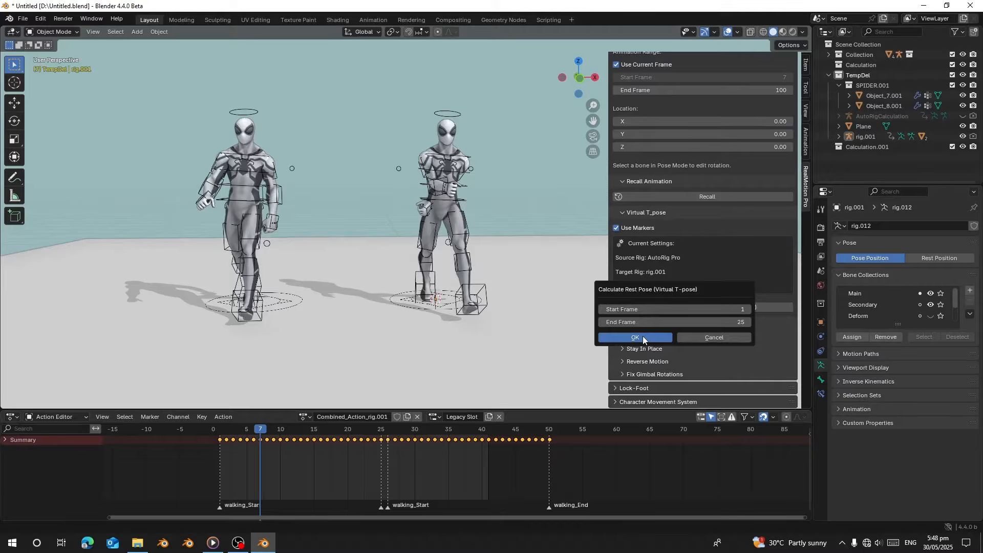
pyautogui.press('space')
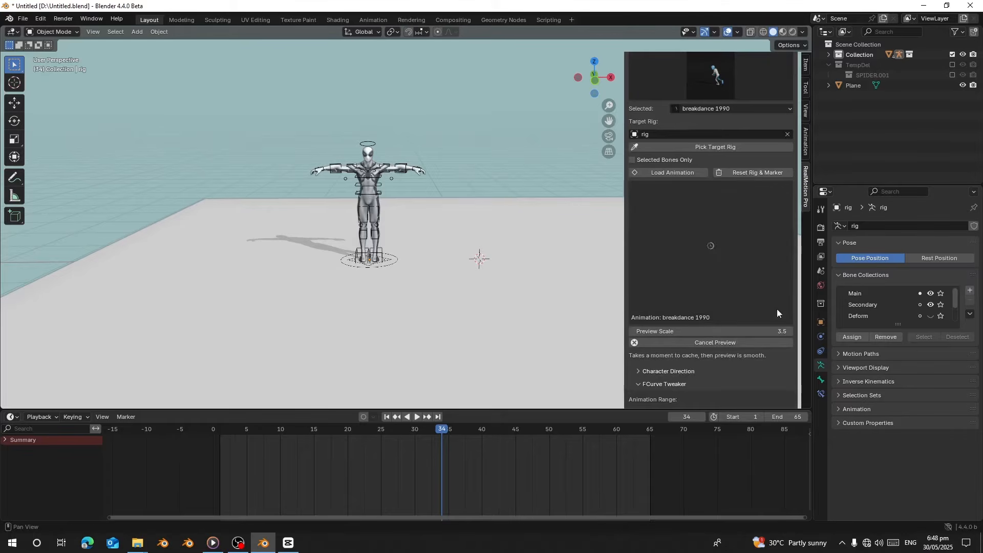
pyautogui.scroll(-3, 708, 361)
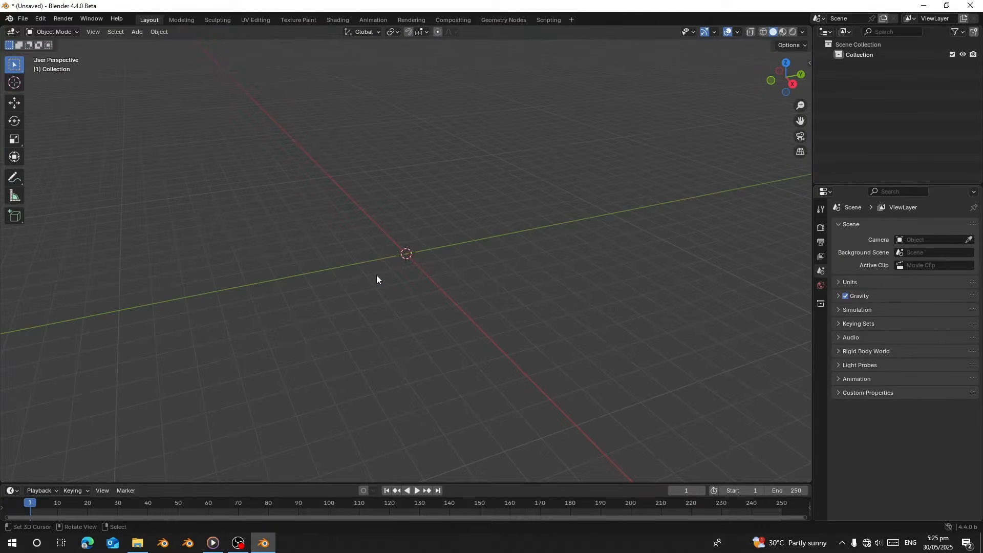
# Step: In File Explorer, locate RealMotionPro _v1.56.zip, Previews.zip and ExtraMocap.zip and copy their folder's address as text
pyautogui.click(138, 542)
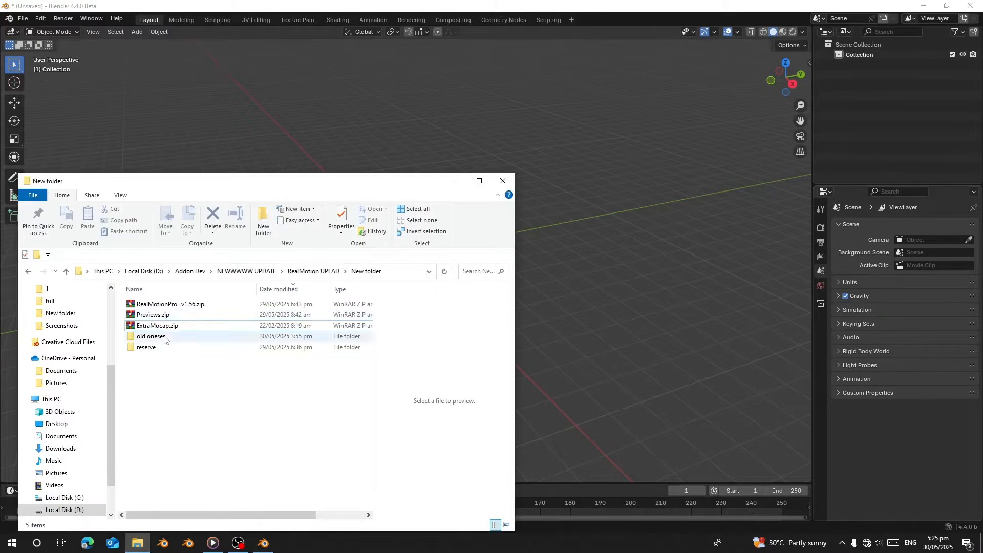
pyautogui.click(177, 306)
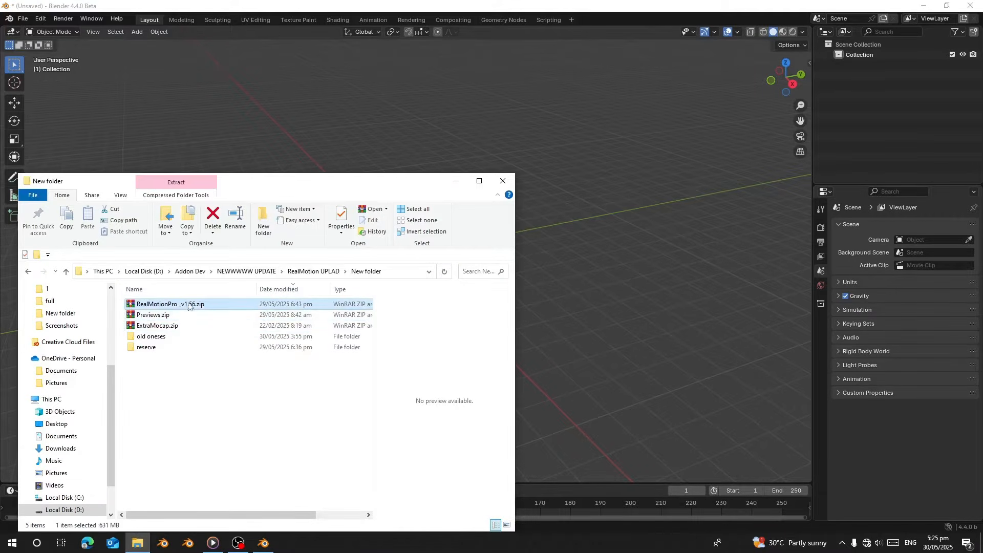
pyautogui.click(155, 316)
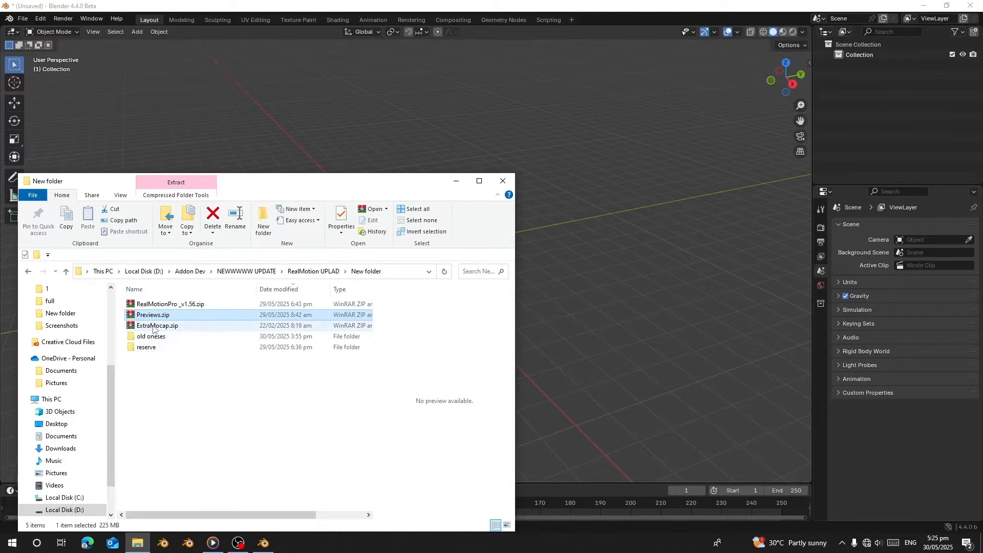
pyautogui.click(153, 327)
pyautogui.rightClick(399, 273)
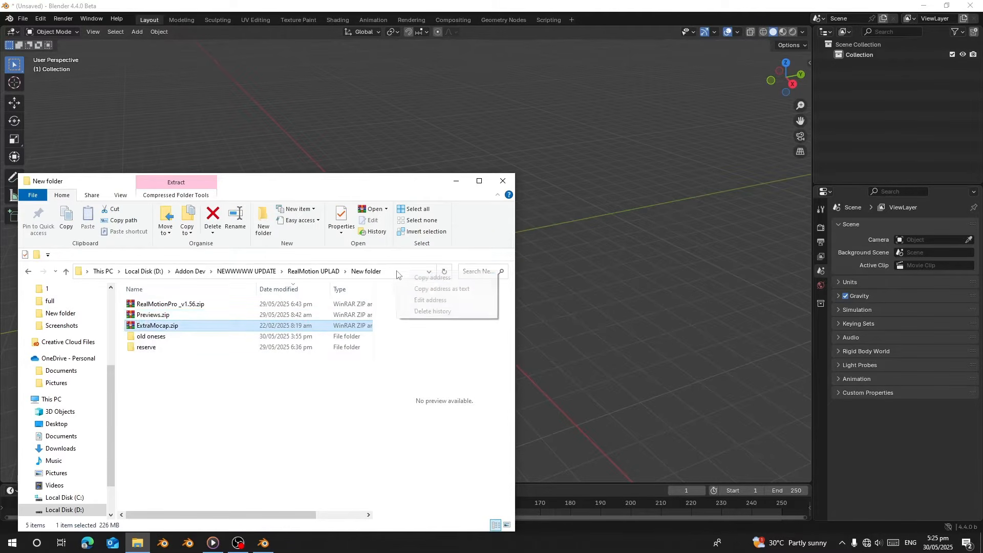
pyautogui.click(418, 290)
# Step: Switch back to Blender and install the RealMotion Pro add-on from disk through the add-on preferences
pyautogui.click(88, 22)
pyautogui.click(53, 21)
pyautogui.click(41, 22)
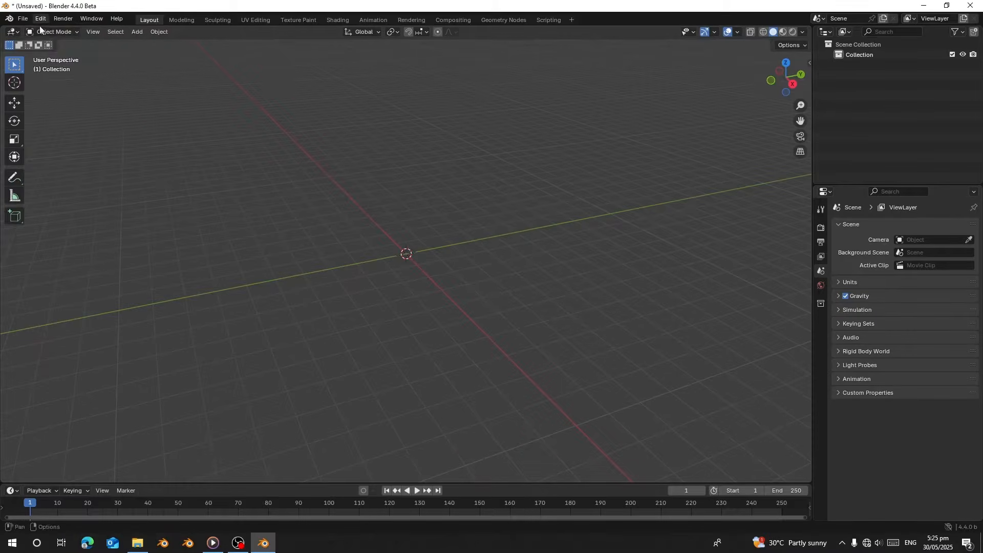
pyautogui.click(40, 19)
pyautogui.click(72, 157)
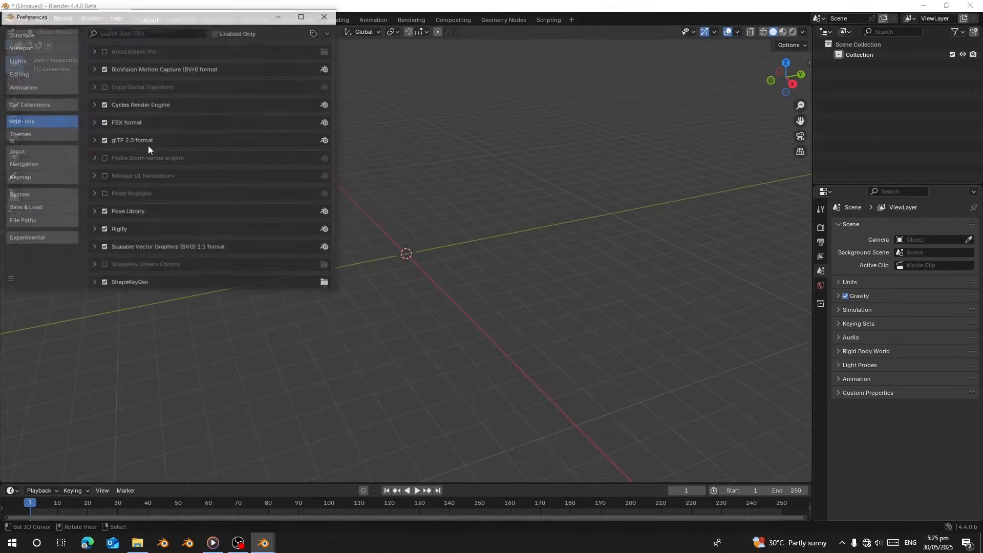
pyautogui.click(328, 33)
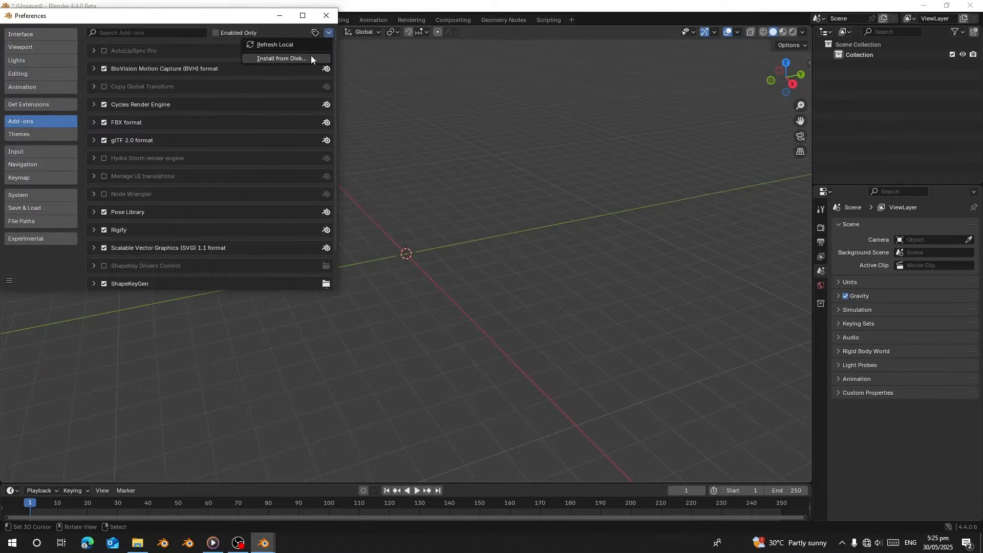
pyautogui.click(282, 58)
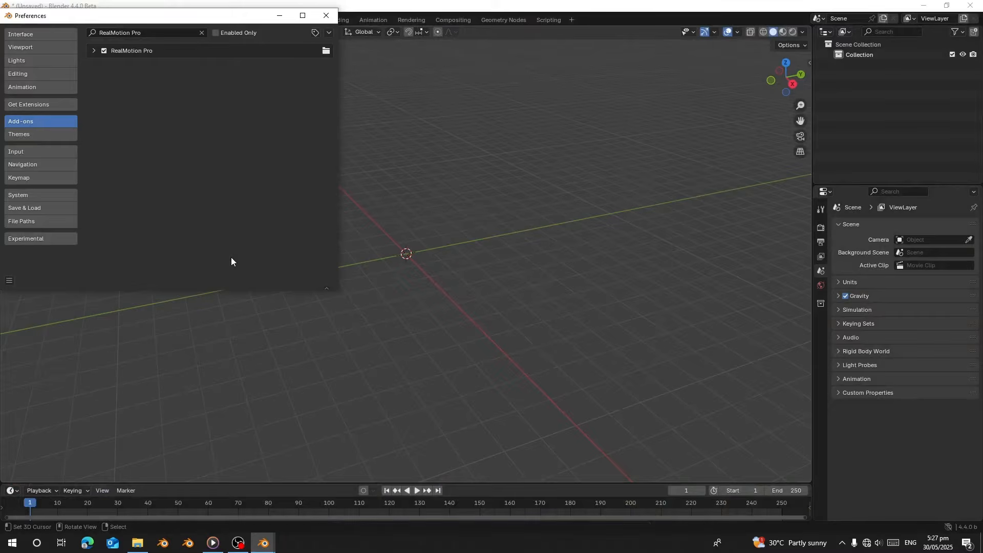
# Step: Expand the RealMotion Pro add-on's details and locate Previews.zip in the folder of installation files
pyautogui.click(93, 52)
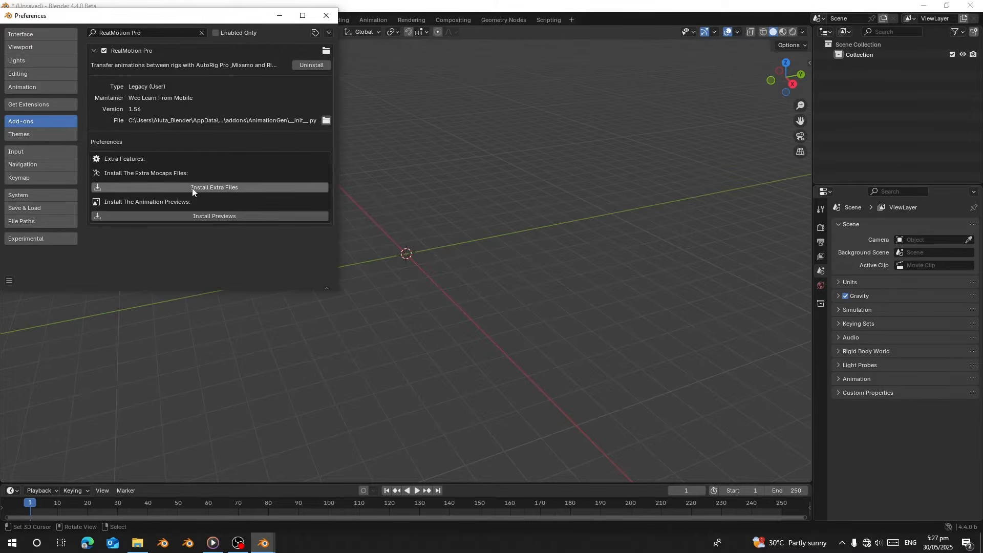
pyautogui.click(199, 215)
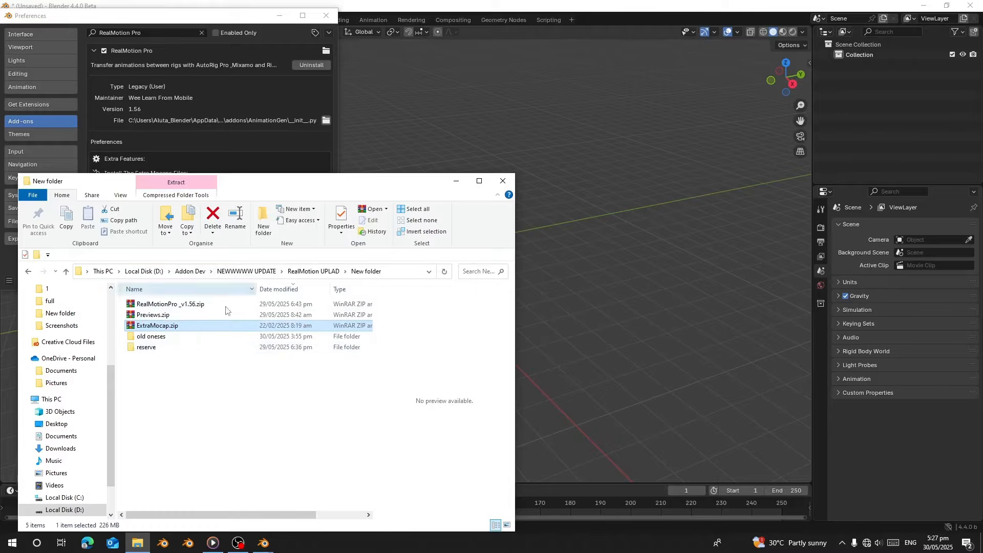
pyautogui.click(154, 314)
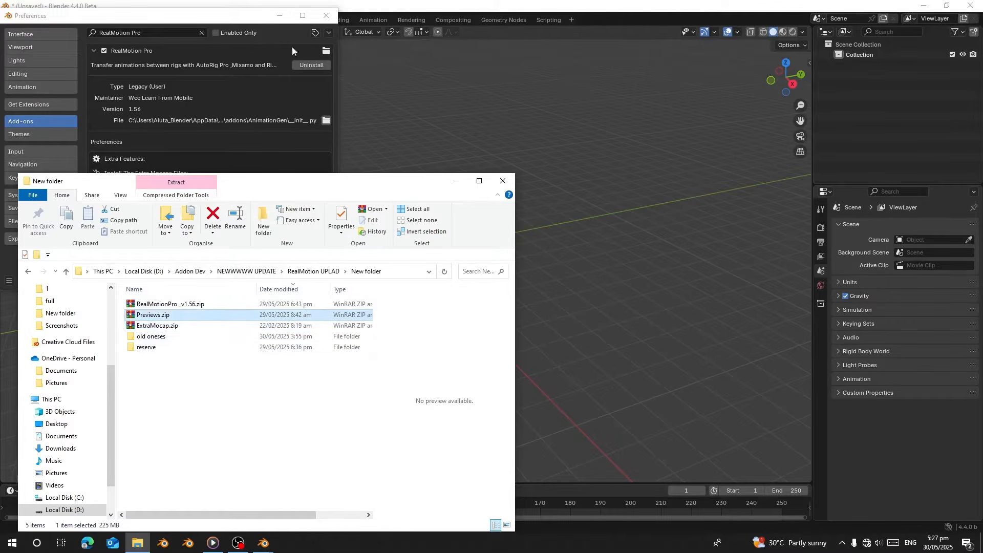
# Step: Show the RealMotion Pro animation settings in the 3D viewport and try to preview the walking animation
pyautogui.click(809, 62)
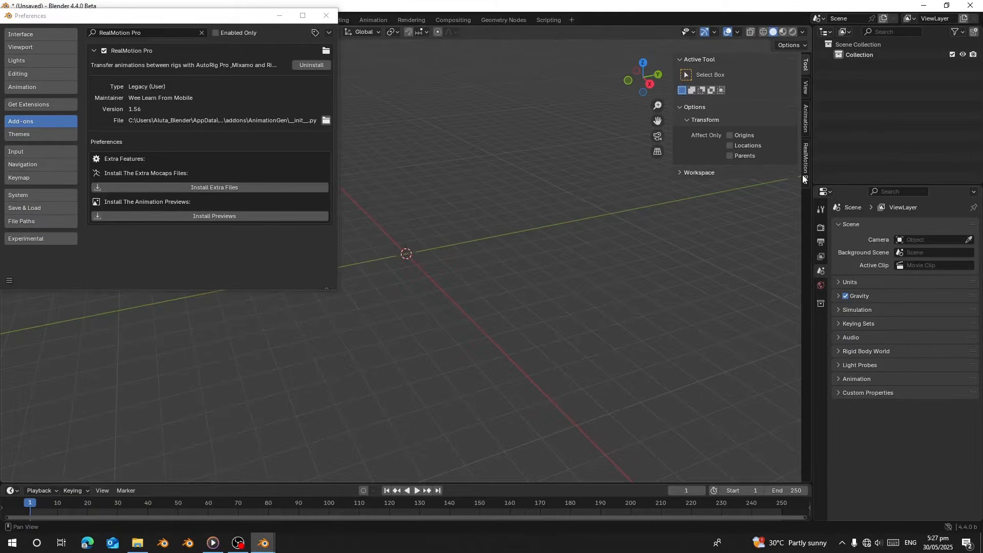
pyautogui.click(804, 176)
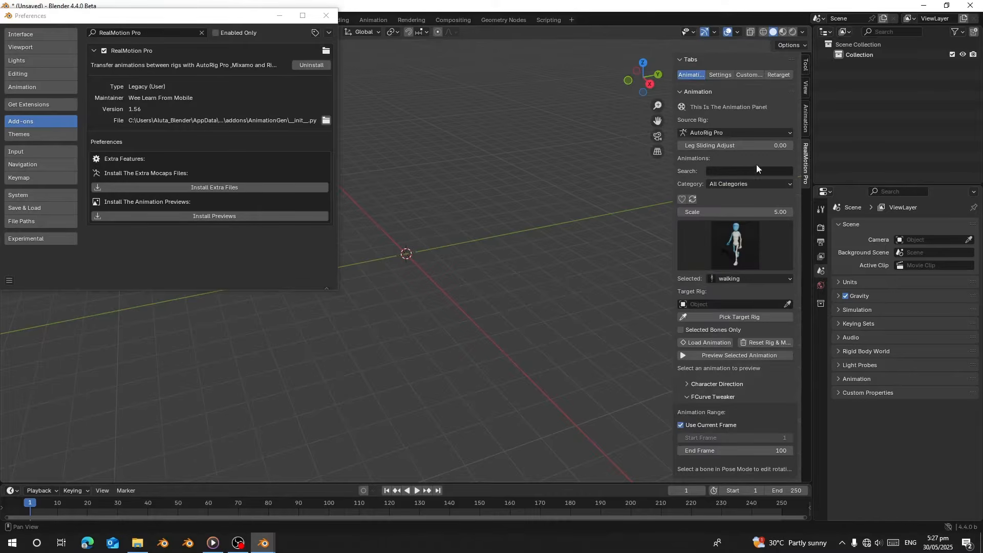
pyautogui.scroll(-5, 753, 161)
pyautogui.click(750, 138)
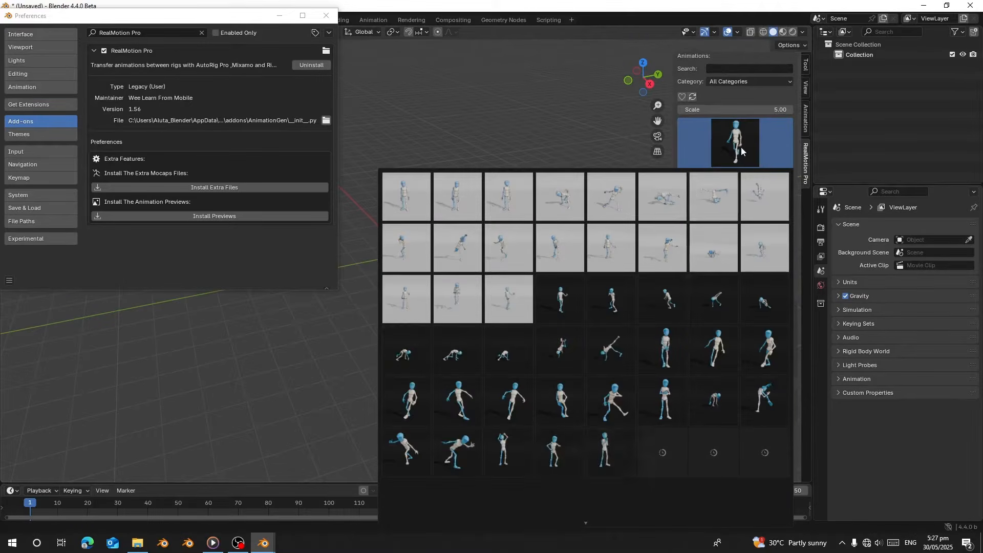
pyautogui.scroll(3, 698, 149)
pyautogui.click(729, 314)
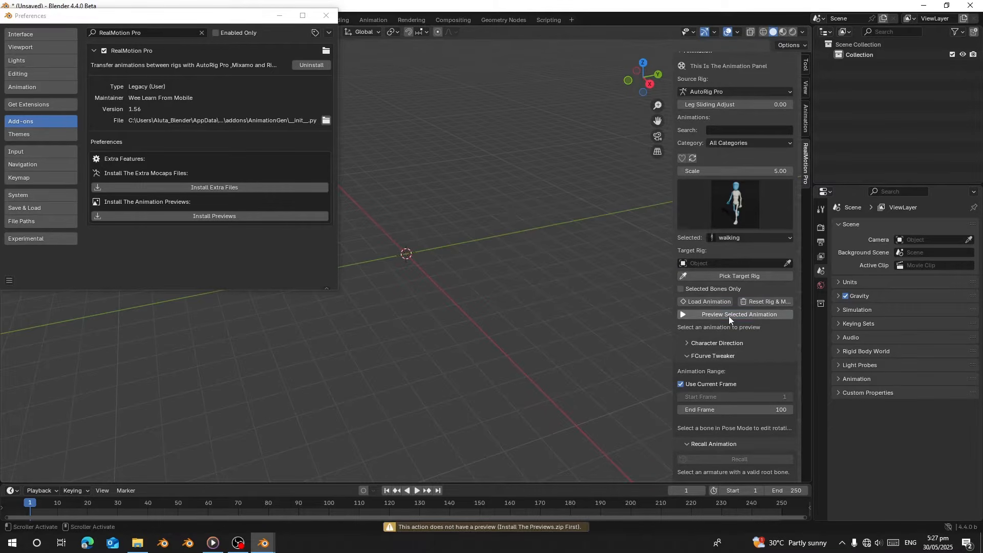
# Step: Install the animation previews from Previews.zip in the RealMotion Pro preferences and bring the Preferences window back into view
pyautogui.click(152, 207)
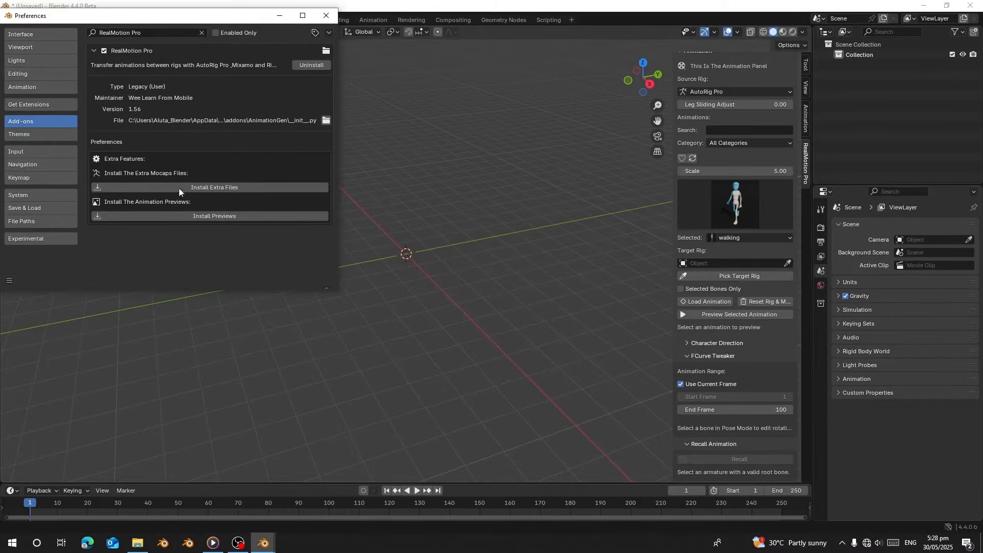
pyautogui.click(227, 217)
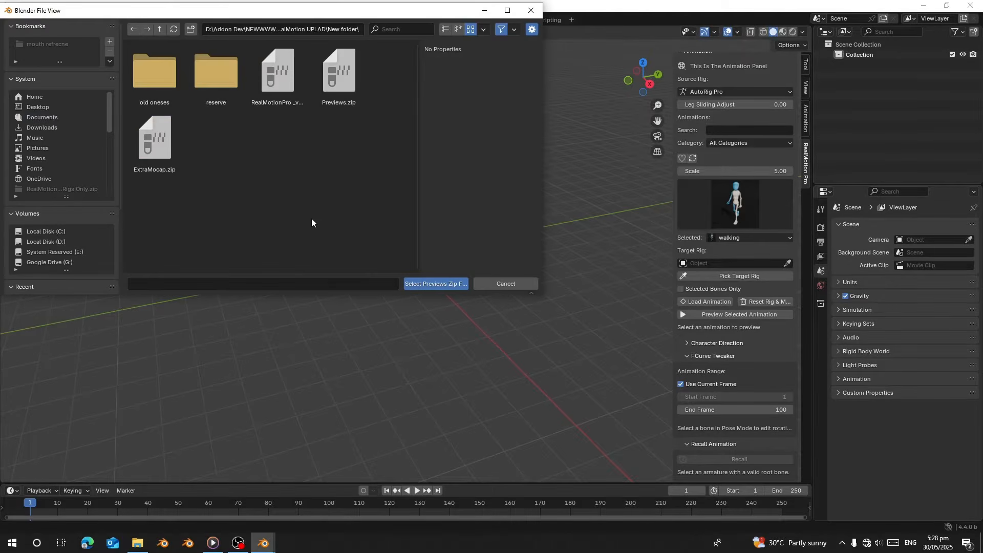
pyautogui.click(325, 100)
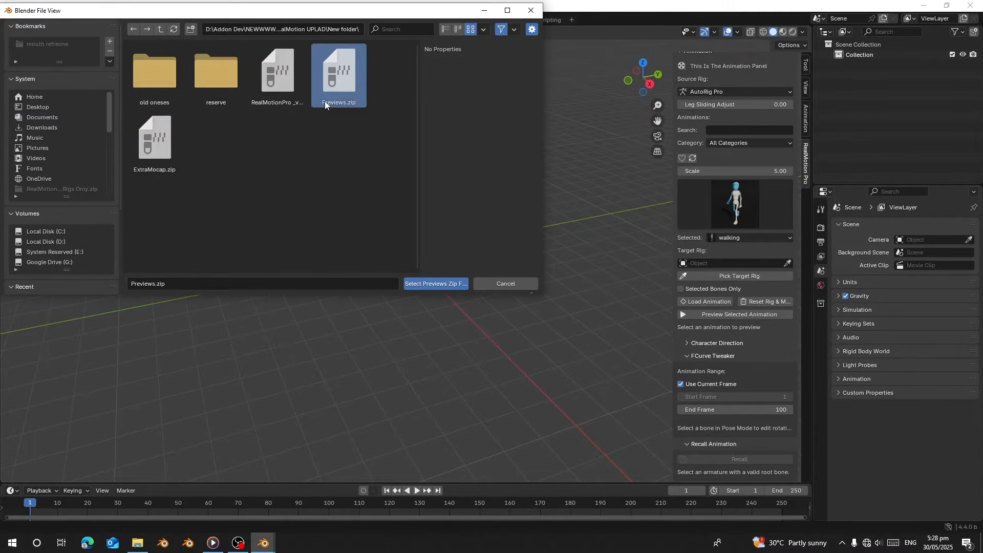
pyautogui.click(425, 284)
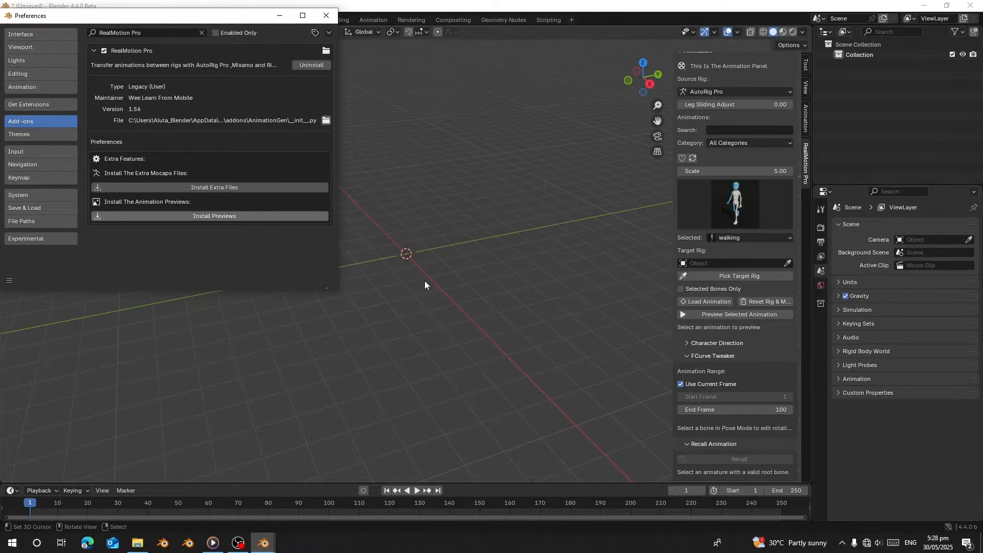
pyautogui.click(425, 284)
pyautogui.moveTo(263, 543)
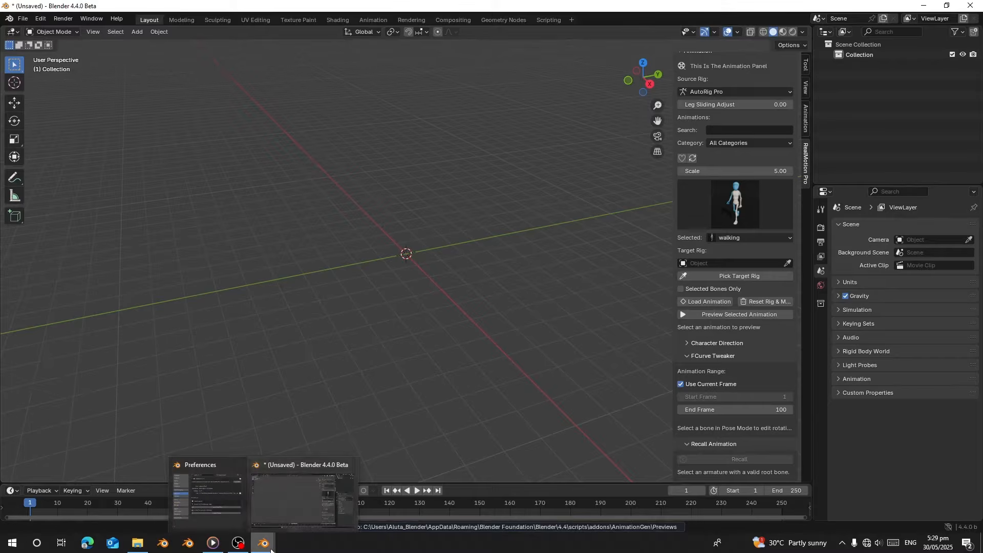
pyautogui.click(232, 507)
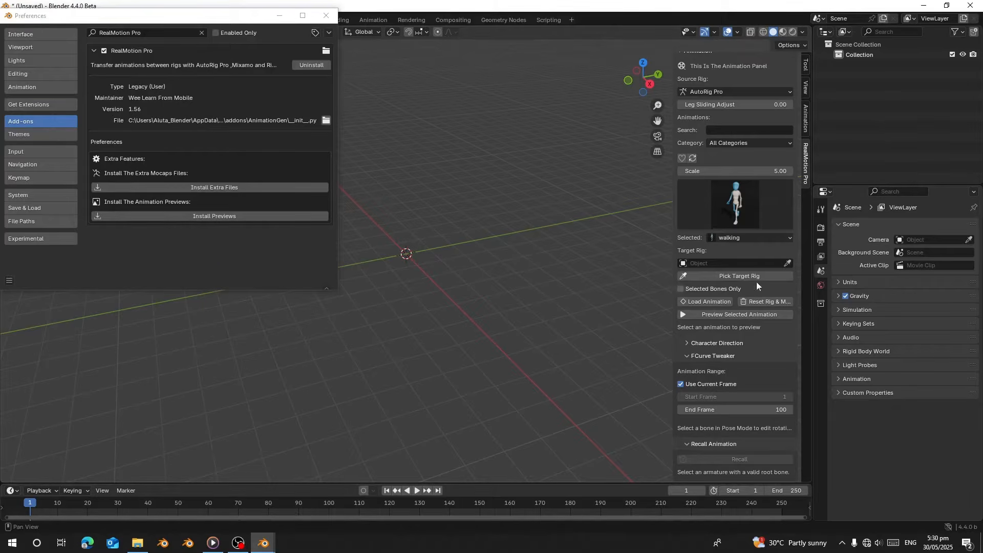
# Step: Preview the walking animation in the RealMotion Pro sidebar and widen the sidebar to show its full labels
pyautogui.scroll(-6, 730, 196)
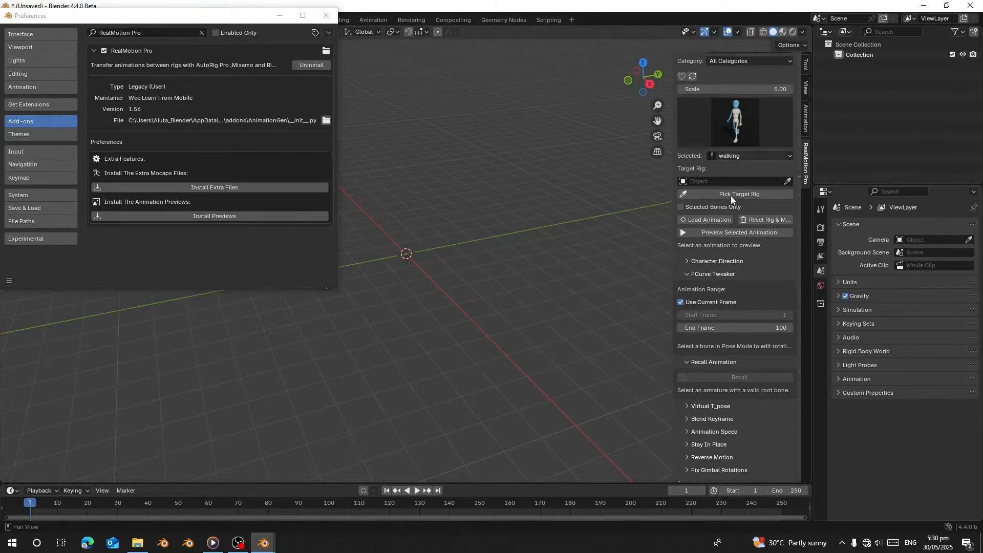
pyautogui.scroll(4, 714, 168)
pyautogui.click(717, 171)
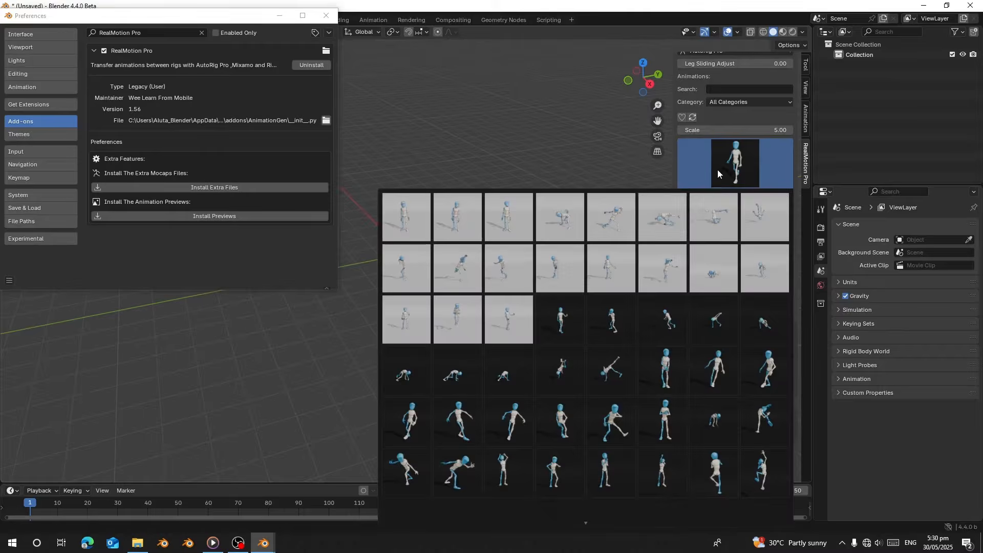
pyautogui.click(748, 155)
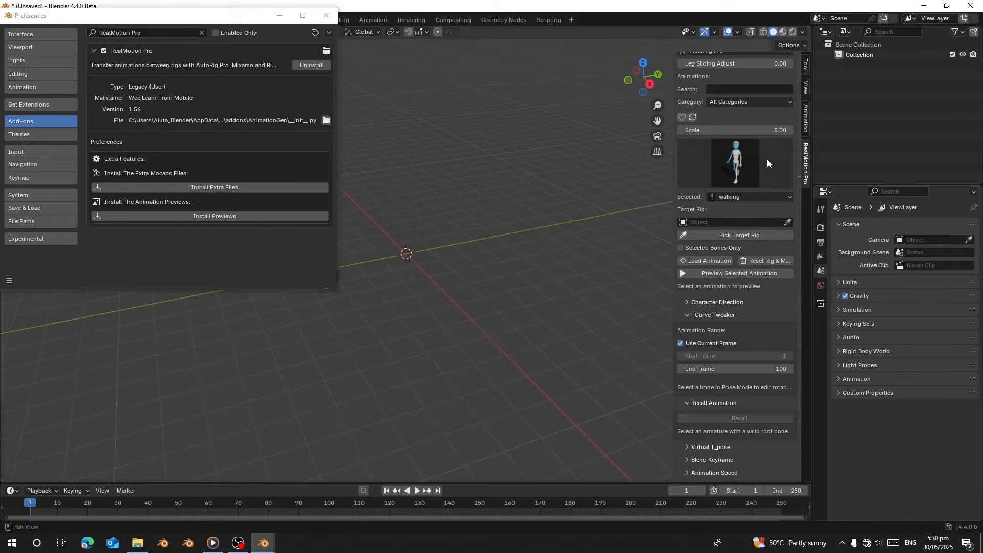
pyautogui.click(721, 273)
pyautogui.scroll(-4, 735, 286)
pyautogui.scroll(-1, 708, 300)
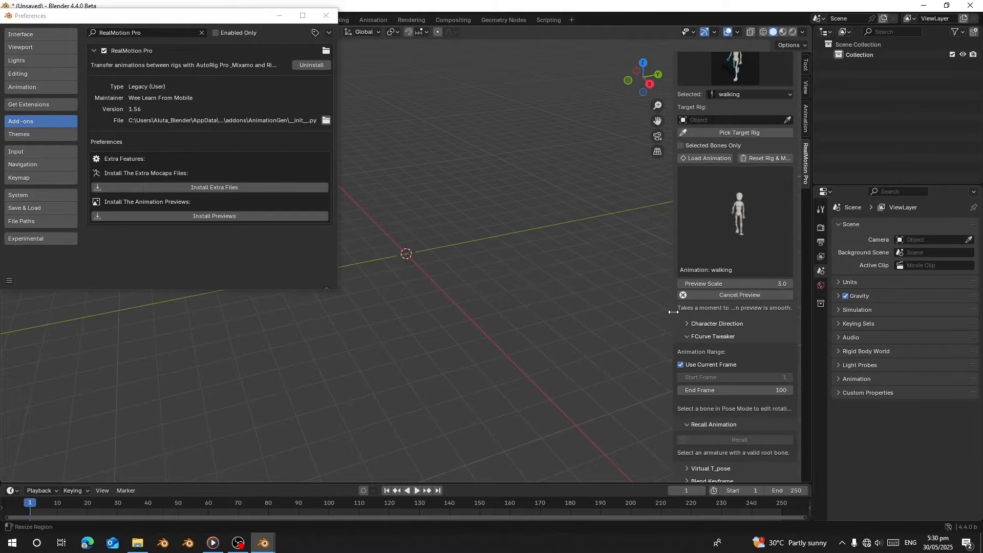
pyautogui.moveTo(672, 312); pyautogui.dragTo(611, 313)
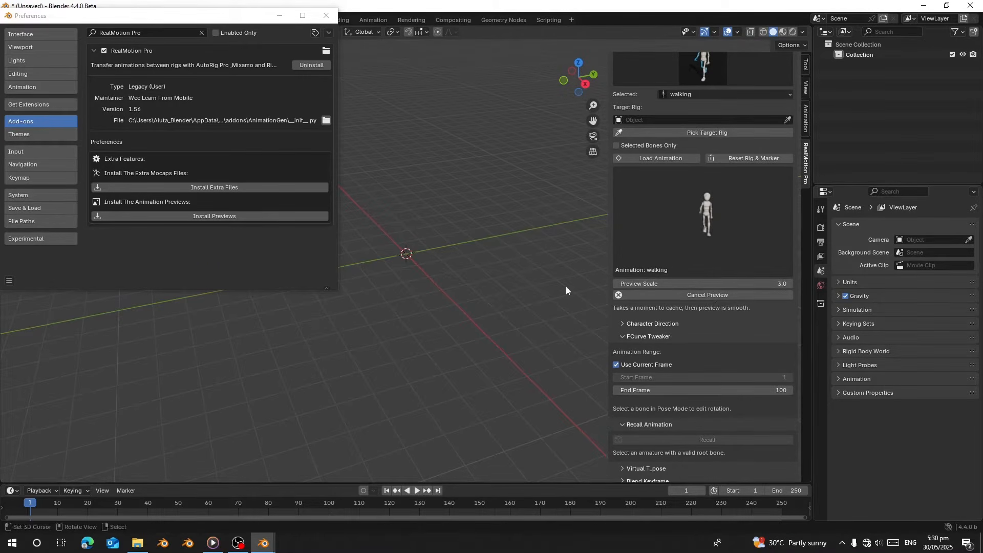
# Step: Select breakdance freeze var 1 from the animation gallery and play its preview
pyautogui.scroll(3, 653, 277)
pyautogui.click(656, 133)
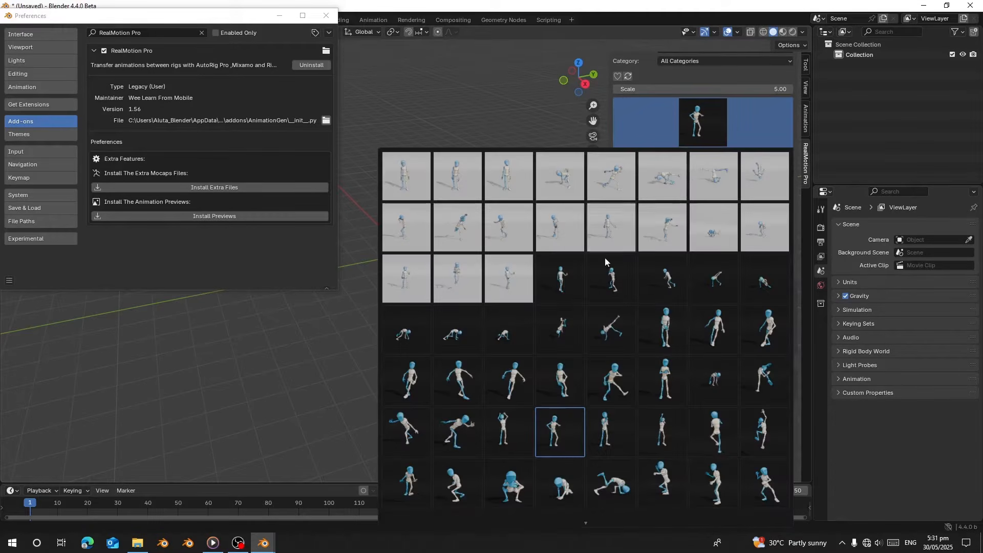
pyautogui.click(562, 343)
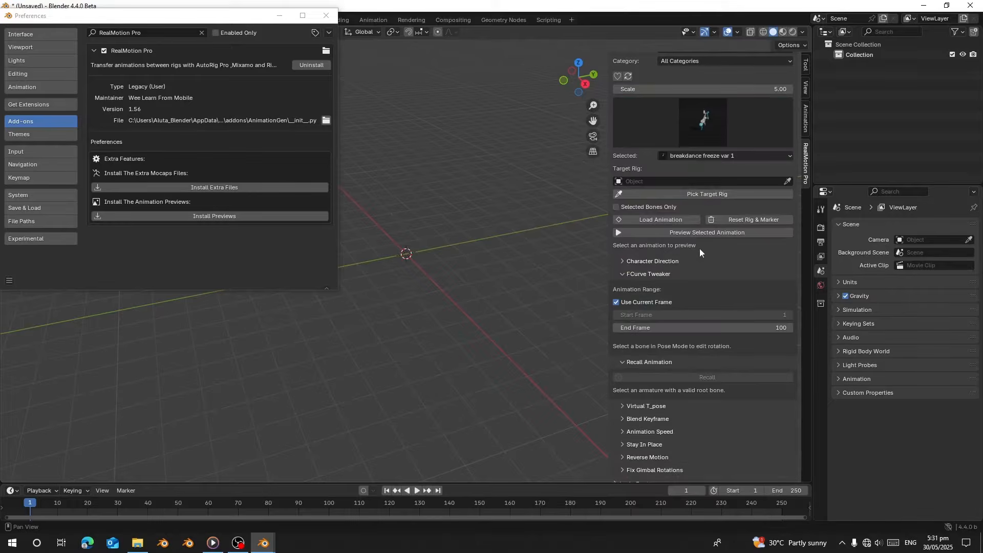
pyautogui.click(689, 232)
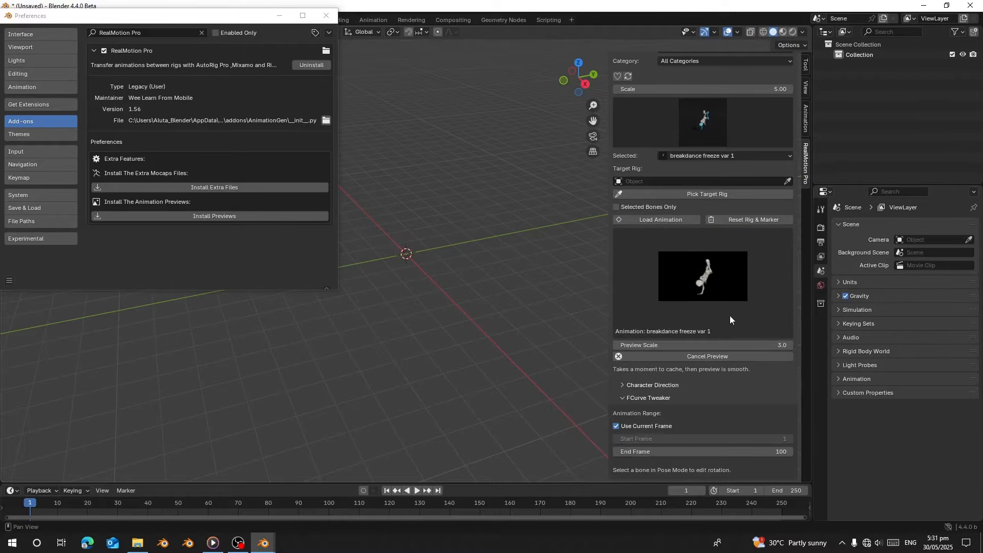
# Step: Select breakdance 1990 from the animation gallery and play its preview in place of the running one
pyautogui.click(701, 122)
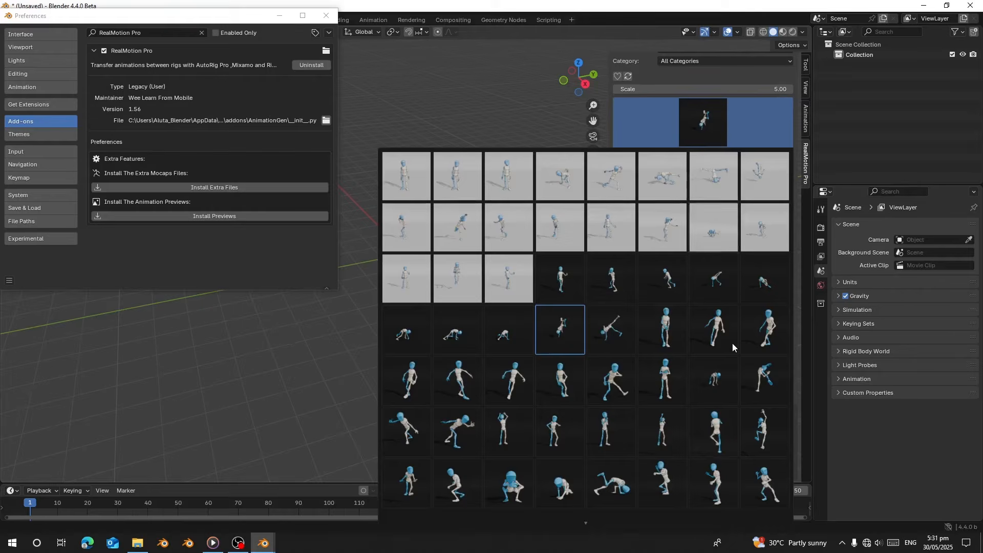
pyautogui.click(661, 279)
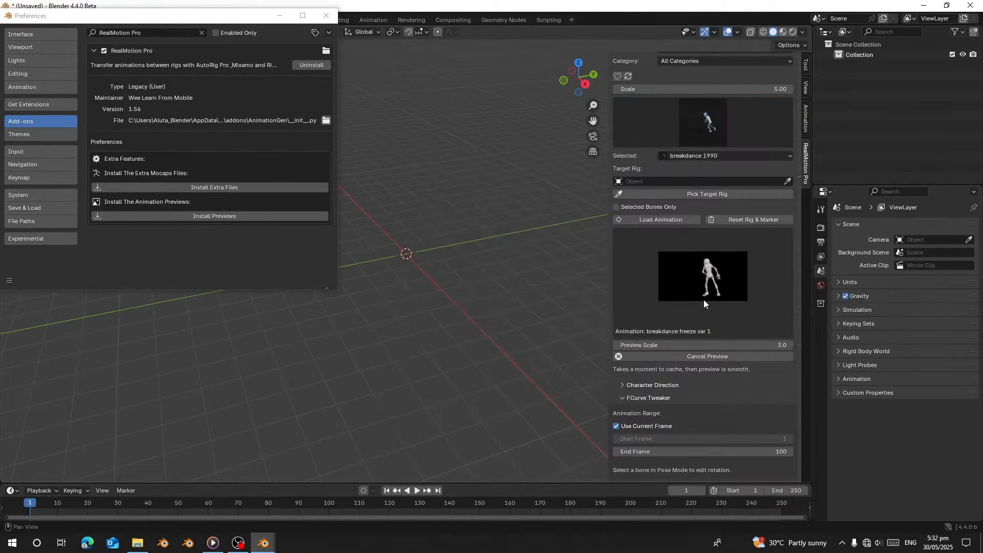
pyautogui.click(689, 358)
pyautogui.click(685, 232)
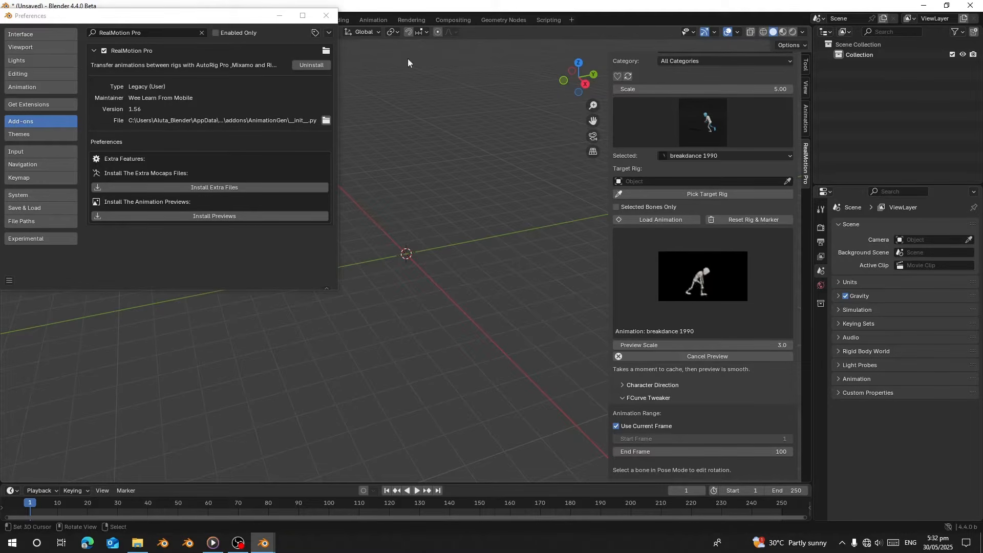
# Step: Close and reopen the Preferences window with the RealMotion Pro add-on settings, and stop the breakdance 1990 preview
pyautogui.click(326, 15)
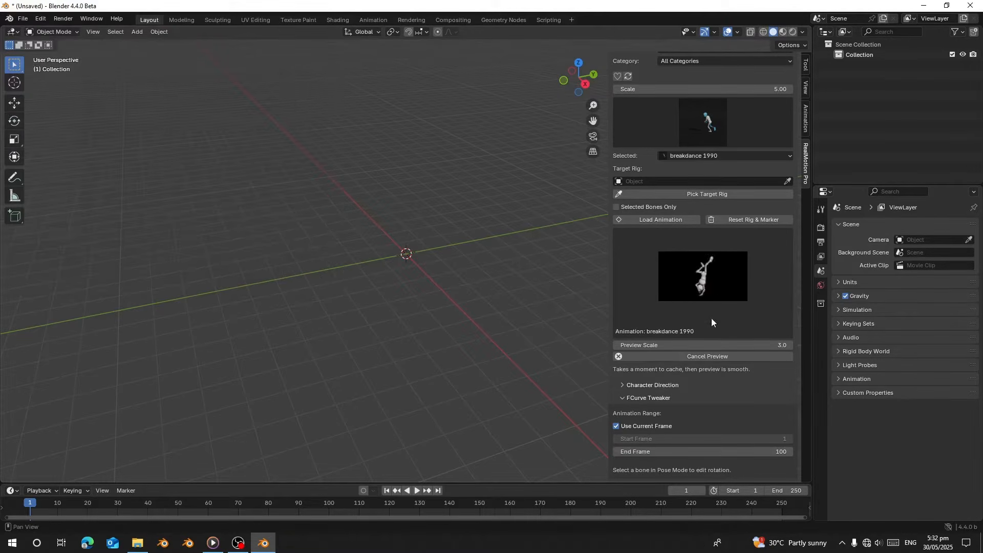
pyautogui.click(43, 22)
pyautogui.click(65, 159)
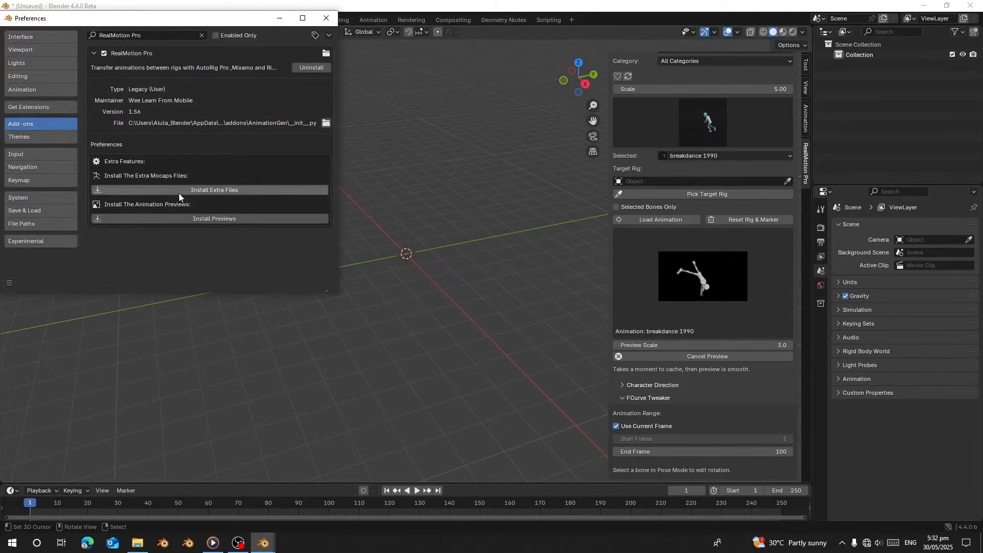
pyautogui.click(692, 357)
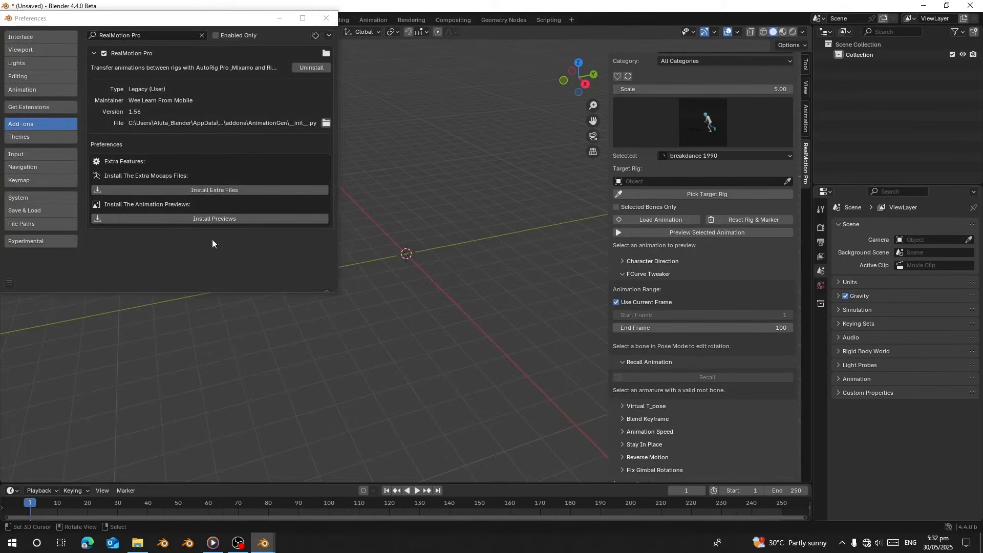
# Step: Examine the ExtraAnimations folder through the Retarget FBX path setting, leaving the path unset
pyautogui.click(237, 190)
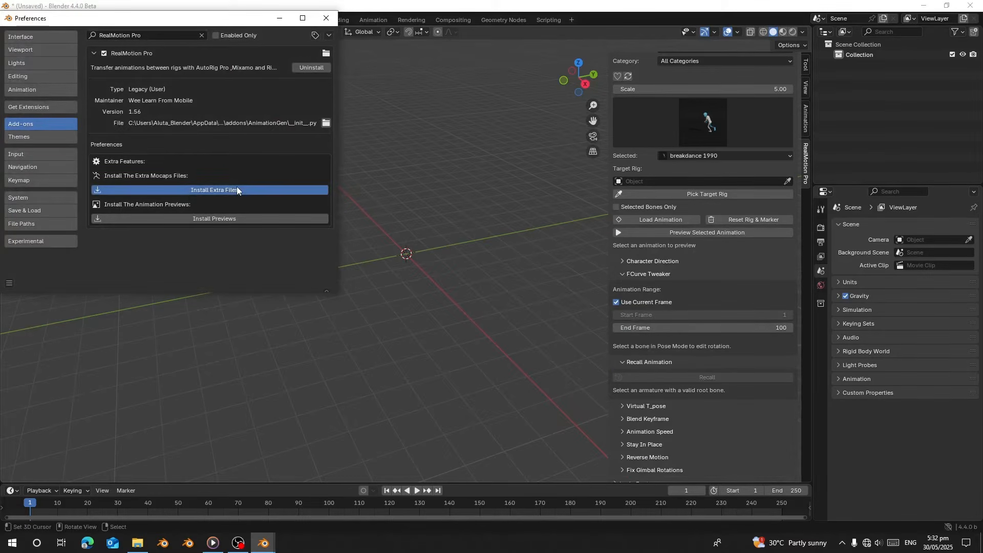
pyautogui.scroll(5, 800, 84)
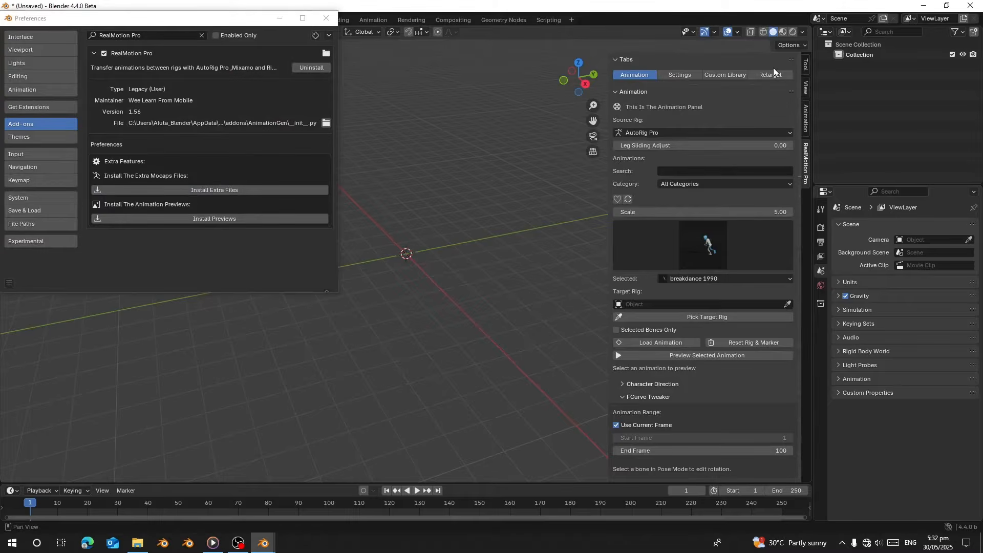
pyautogui.click(776, 73)
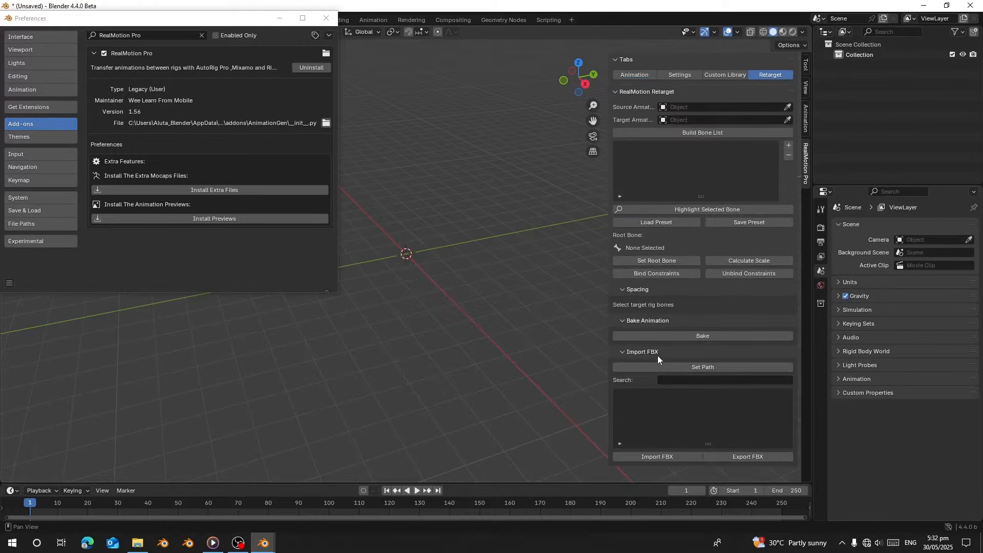
pyautogui.click(683, 367)
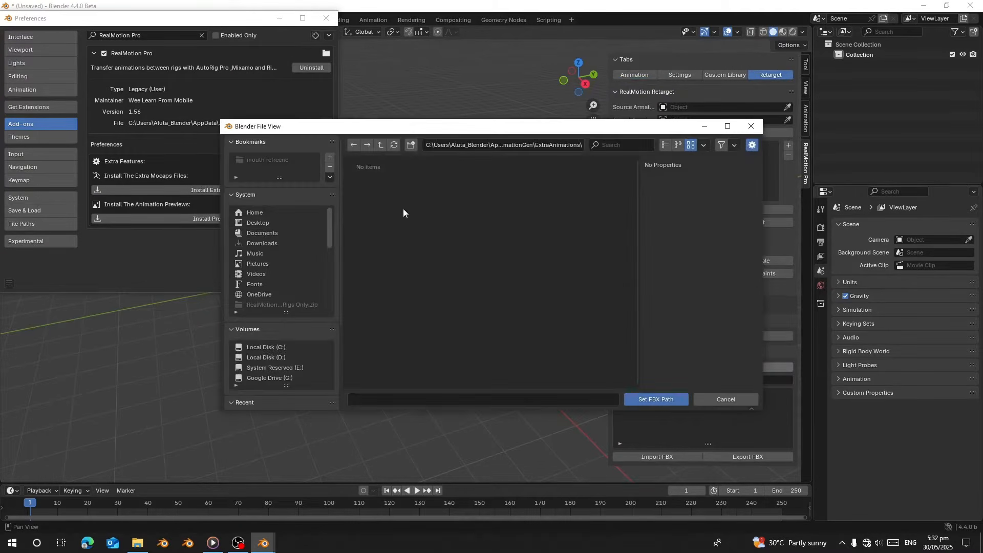
pyautogui.click(708, 400)
# Step: Install the extra mocap files from ExtraMocap.zip in the RealMotion Pro preferences
pyautogui.click(212, 193)
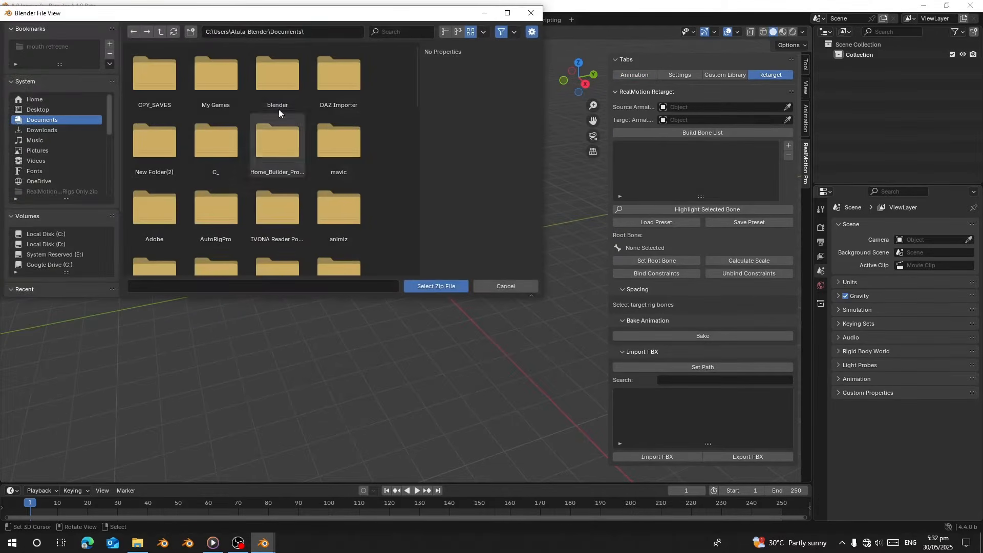
pyautogui.click(291, 35)
pyautogui.hotkey('ctrl', 'v')
pyautogui.press('Return')
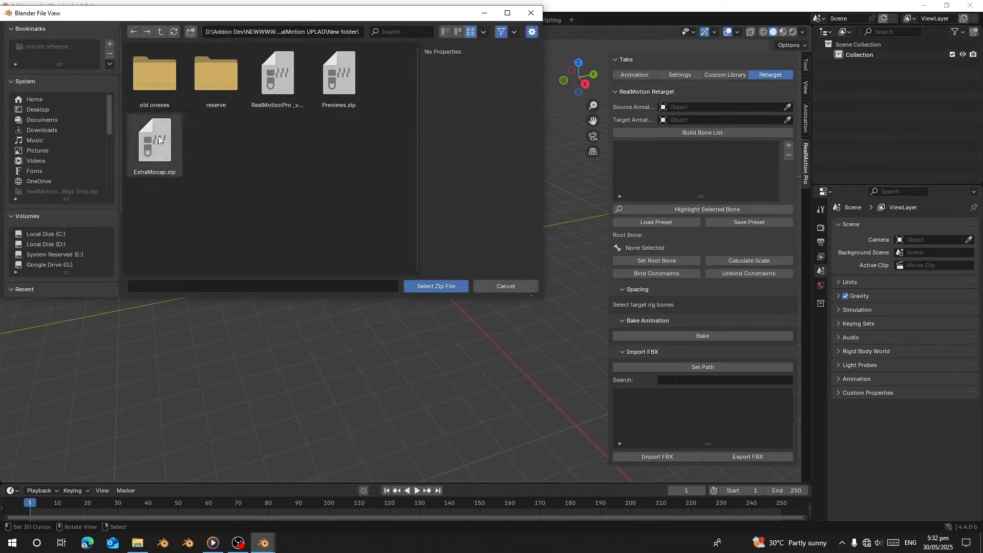
pyautogui.click(174, 149)
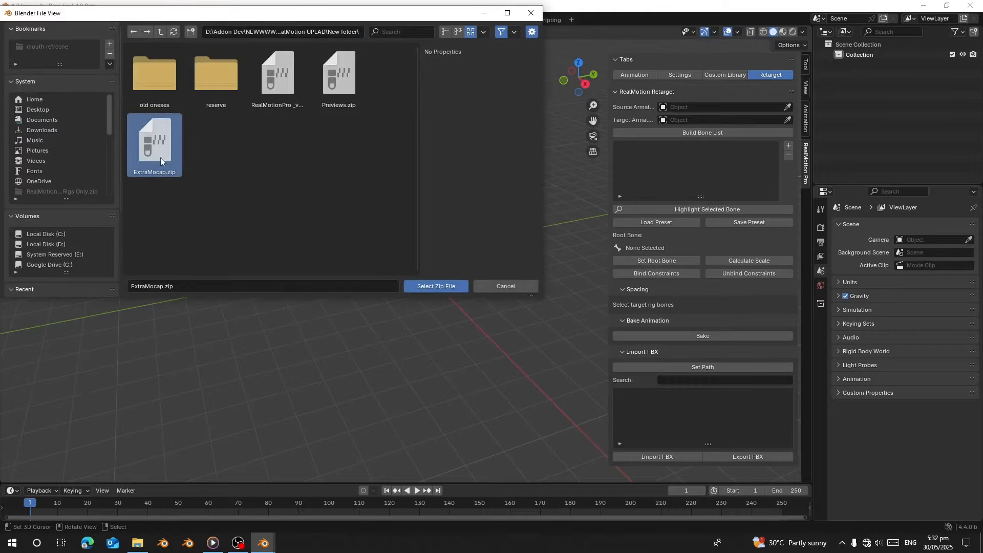
pyautogui.click(414, 287)
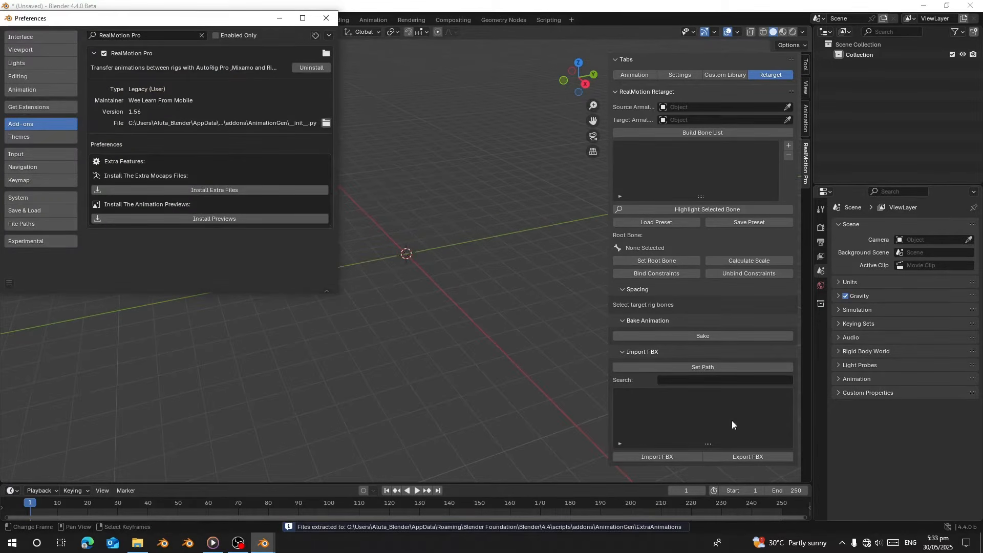
# Step: Set the Retarget FBX import path to the Mixamo folder inside ExtraAnimations and look through the listed files
pyautogui.click(677, 369)
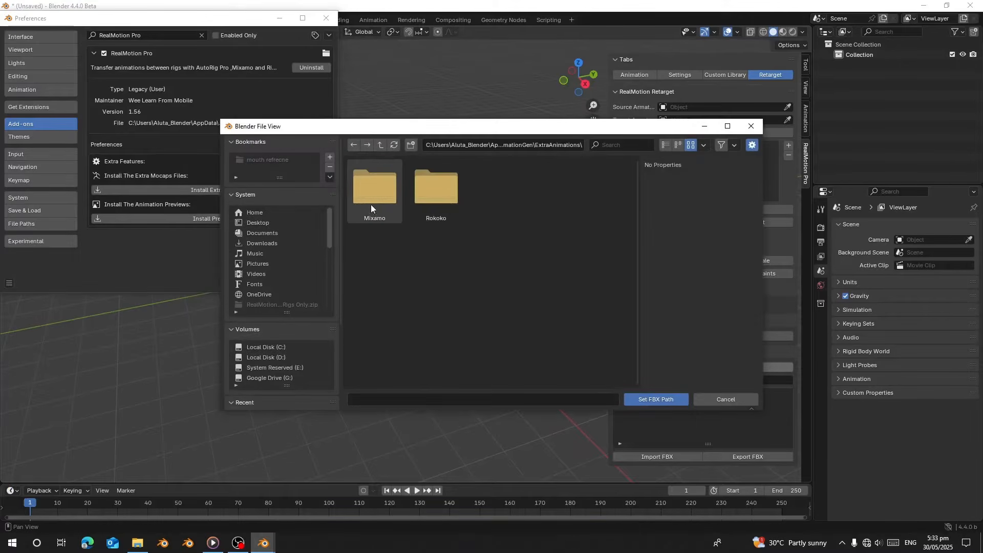
pyautogui.doubleClick(386, 211)
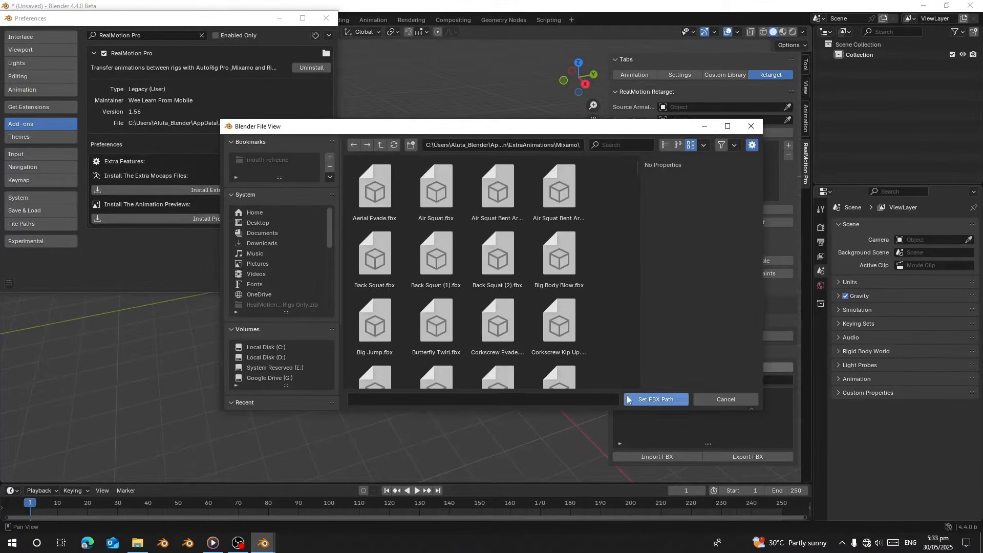
pyautogui.click(651, 400)
pyautogui.scroll(-5, 704, 426)
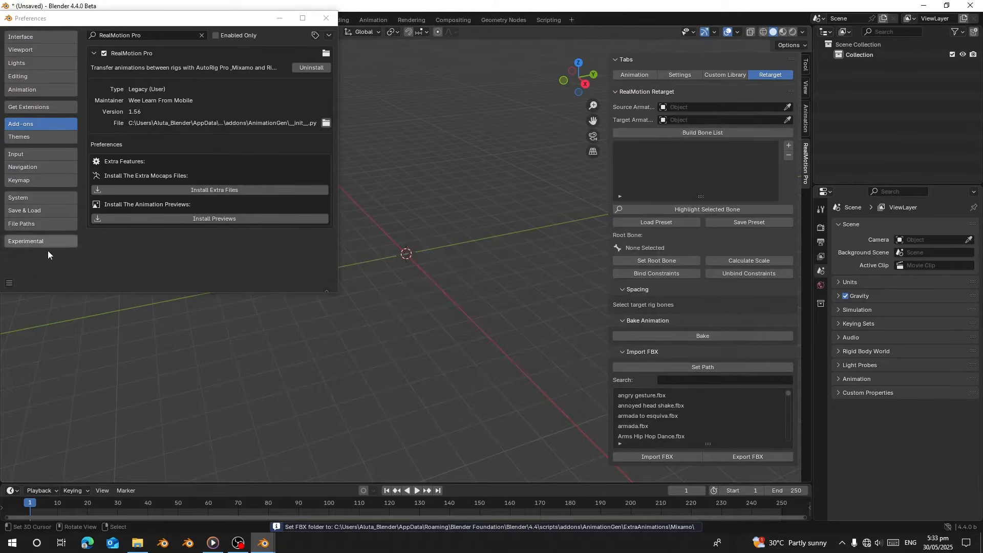
# Step: Save the preferences and close the Preferences window
pyautogui.click(6, 287)
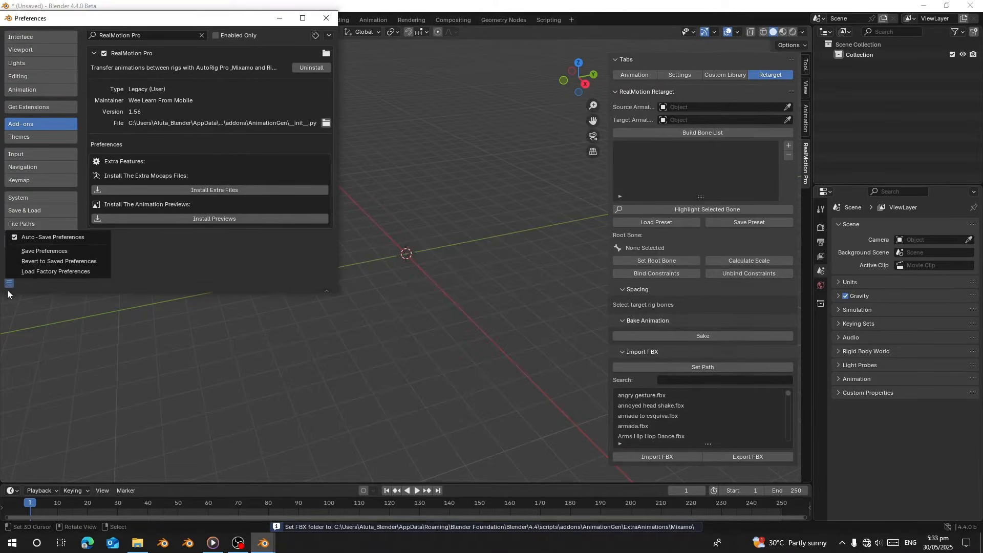
pyautogui.click(35, 257)
pyautogui.click(321, 21)
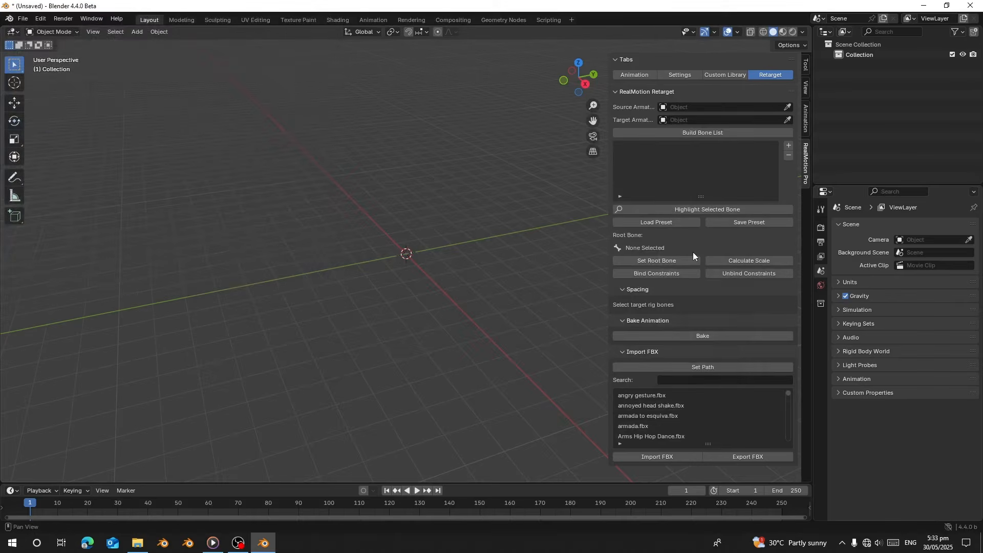
# Step: Return to the RealMotion Pro animation settings and set the spider character's rig as the target rig
pyautogui.click(630, 76)
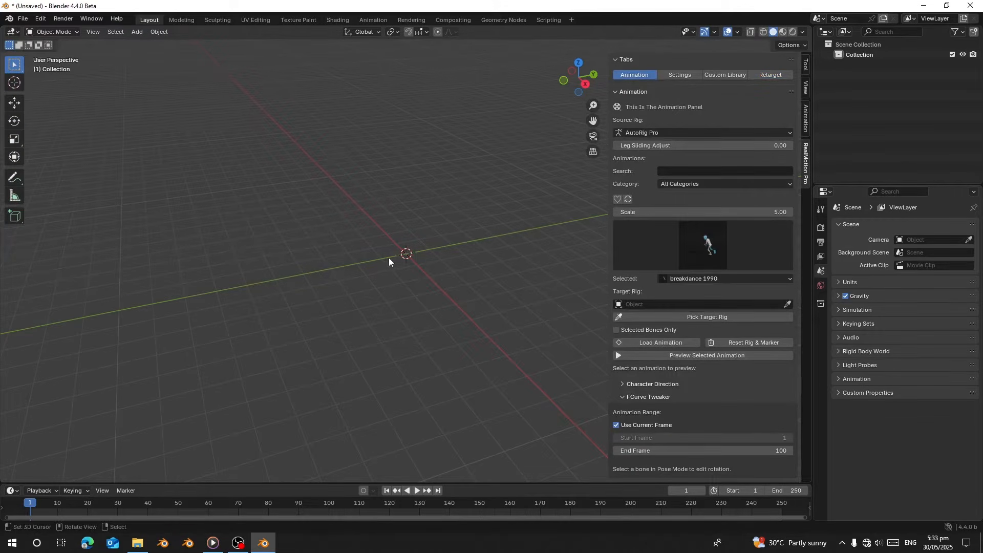
pyautogui.moveTo(428, 395); pyautogui.dragTo(272, 257, button='middle')
pyautogui.moveTo(342, 232); pyautogui.dragTo(364, 213, button='middle')
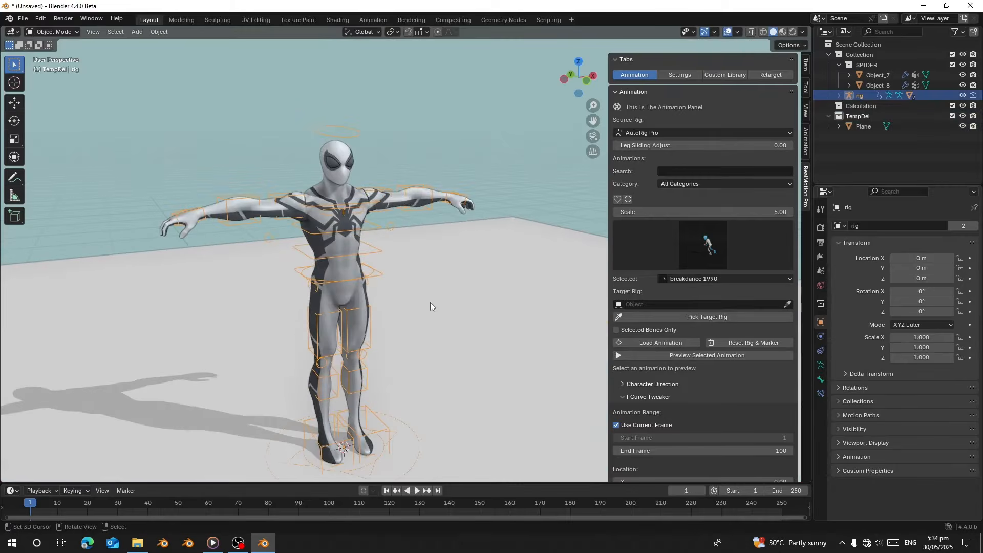
pyautogui.moveTo(173, 269); pyautogui.dragTo(256, 287, button='middle')
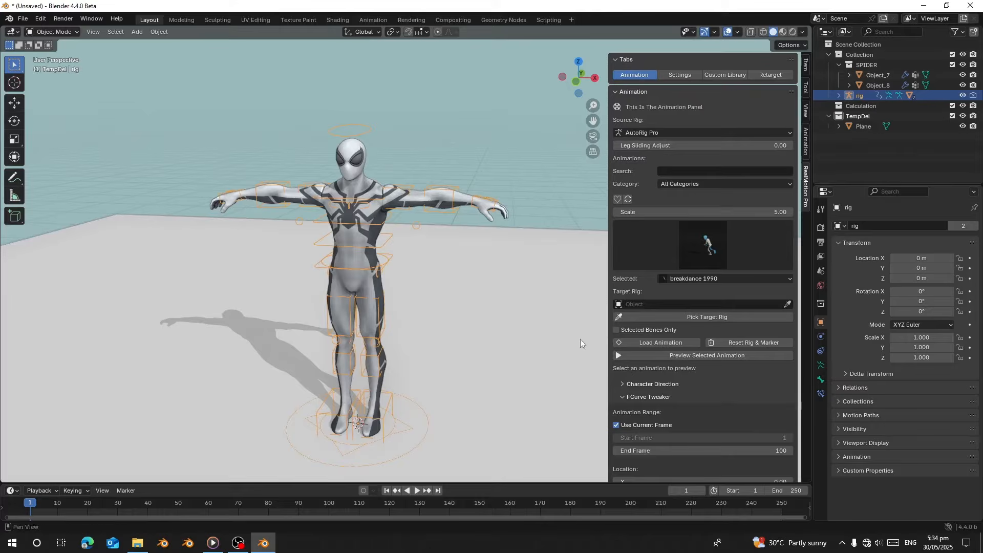
pyautogui.scroll(-1, 719, 289)
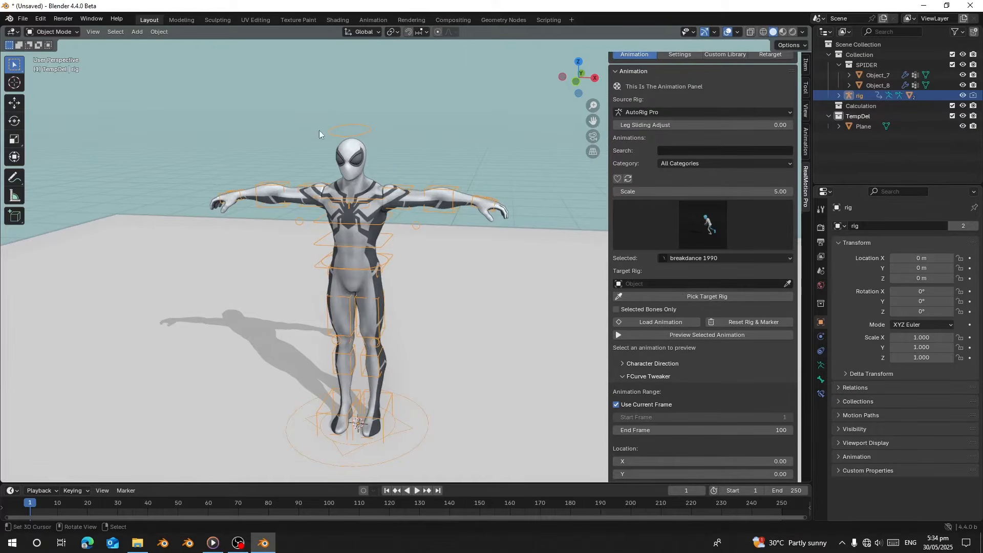
pyautogui.click(689, 297)
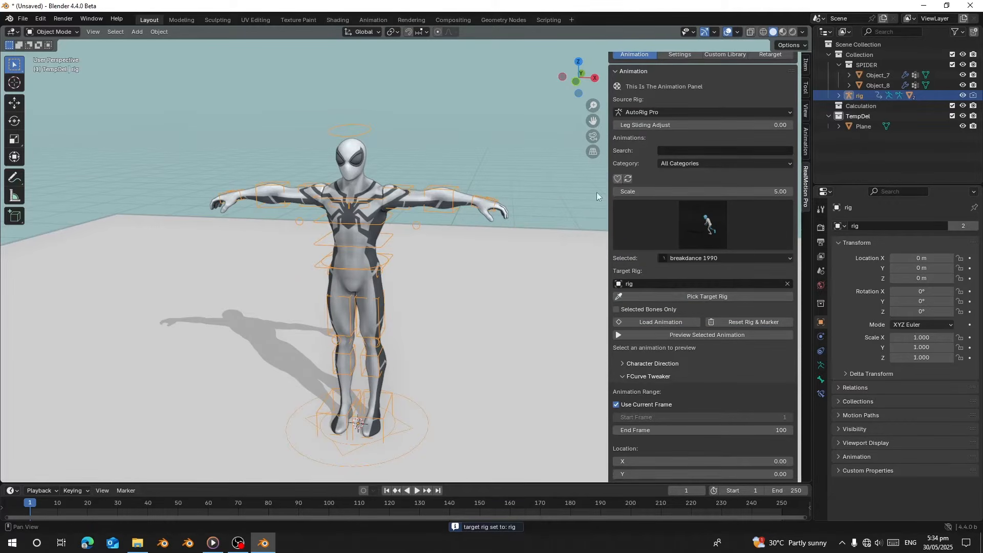
# Step: Filter the animation library by "walking" and select the walking animation
pyautogui.scroll(-5, 630, 203)
pyautogui.click(728, 119)
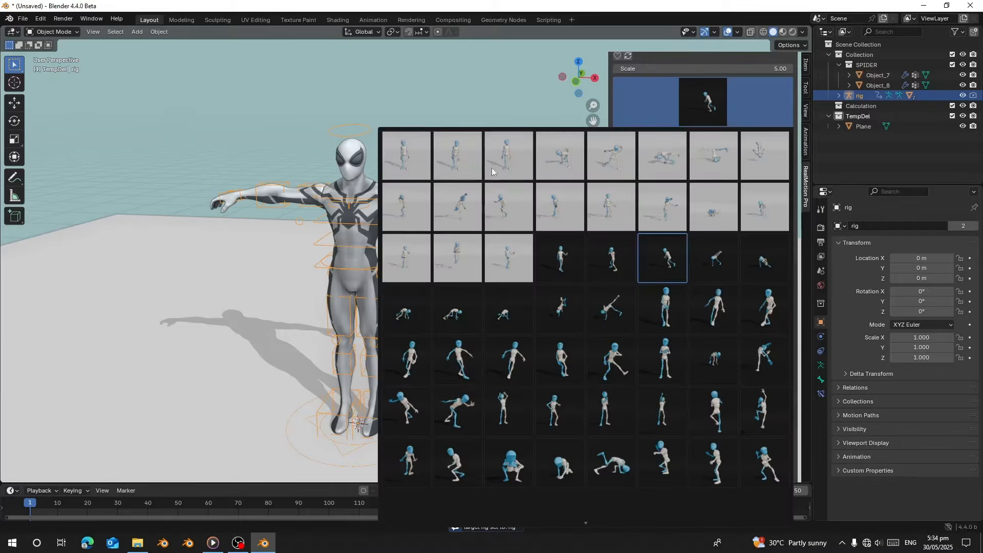
pyautogui.click(594, 324)
pyautogui.scroll(4, 693, 131)
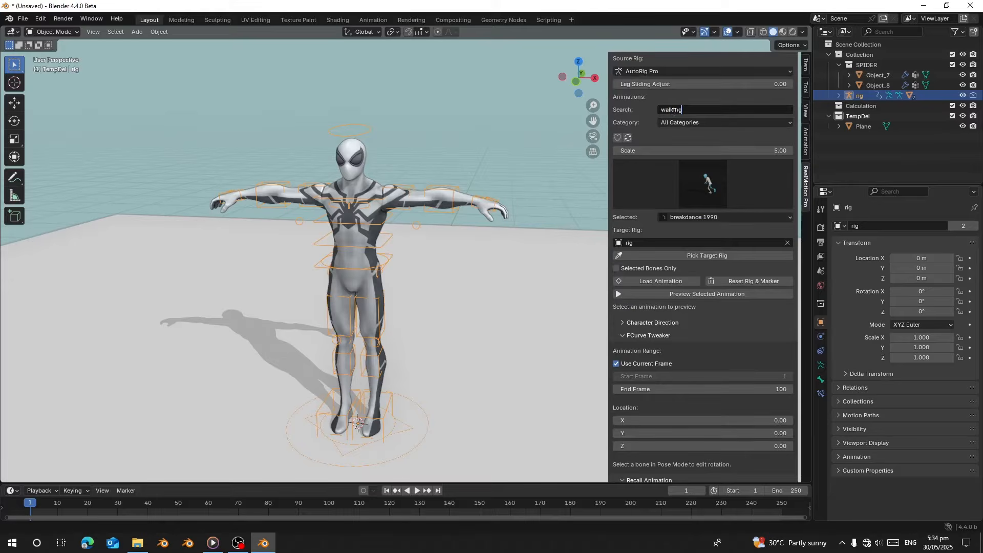
pyautogui.press('Return')
pyautogui.click(676, 216)
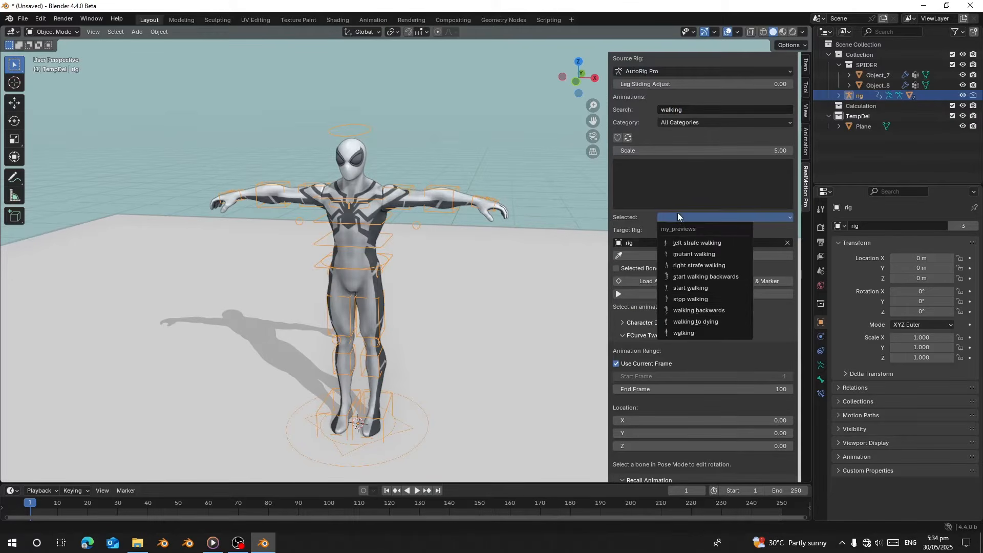
pyautogui.click(686, 333)
# Step: Play the preview of the selected walking animation
pyautogui.click(740, 198)
pyautogui.click(739, 198)
pyautogui.click(708, 294)
pyautogui.scroll(-2, 722, 302)
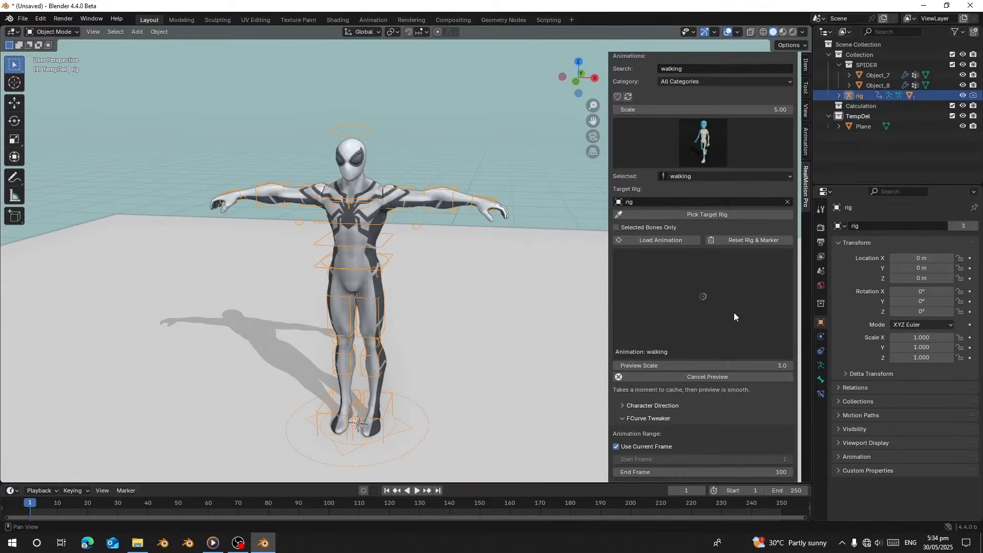
# Step: Load the walking animation onto the target rig, enlarge the timeline, and play the motion back
pyautogui.click(648, 240)
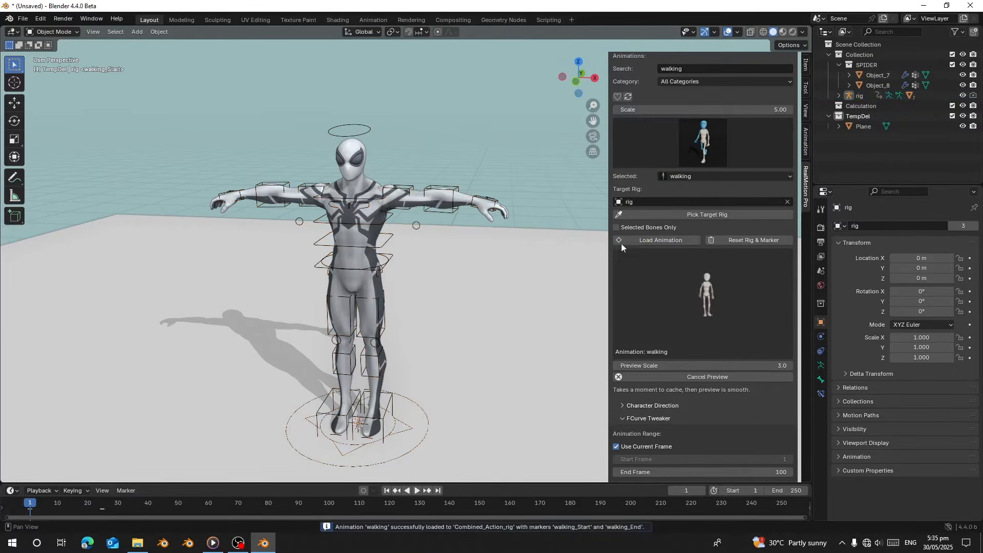
pyautogui.moveTo(284, 483); pyautogui.dragTo(284, 410)
pyautogui.press('space')
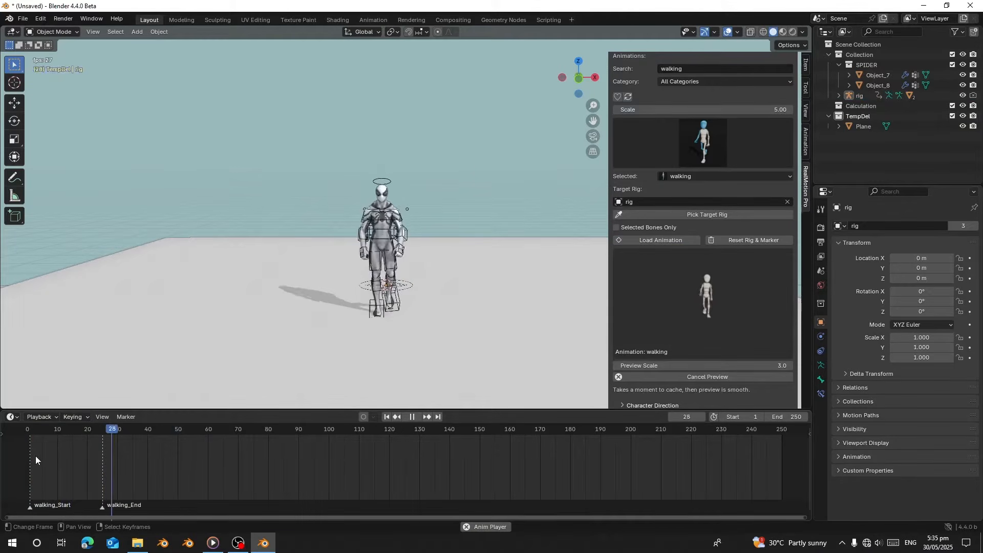
pyautogui.press('space')
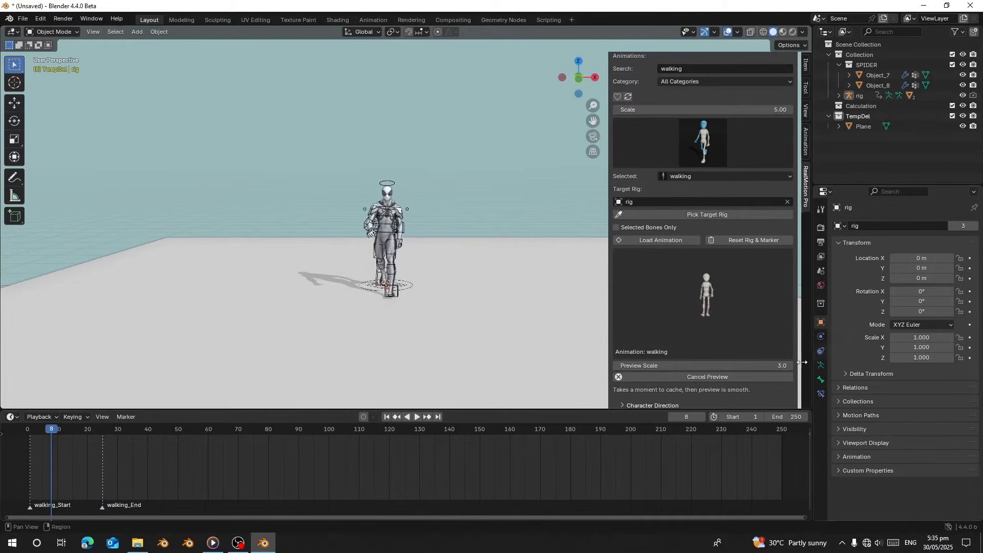
# Step: Stop the walking preview, select walking backwards from the gallery, and play its preview
pyautogui.click(715, 376)
pyautogui.click(715, 161)
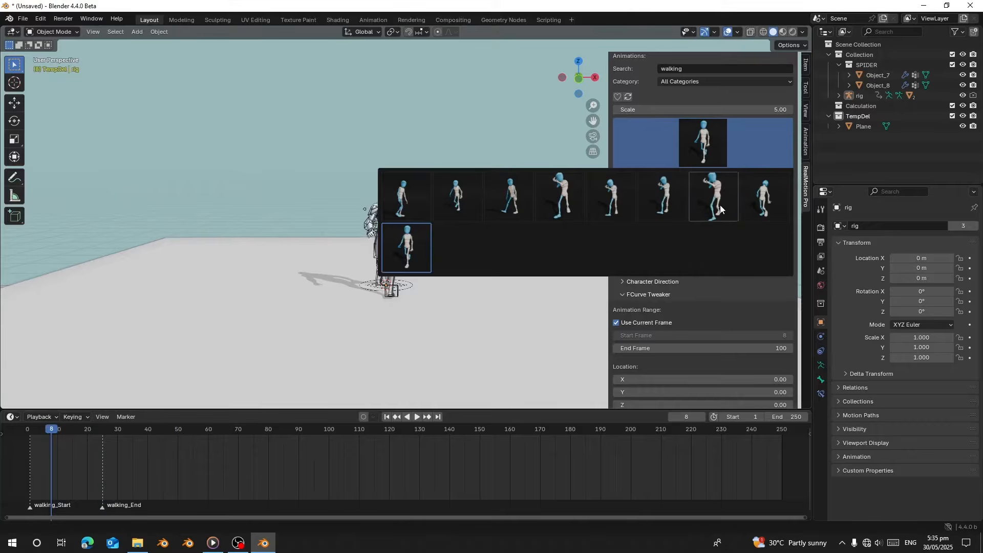
pyautogui.click(717, 205)
pyautogui.click(702, 253)
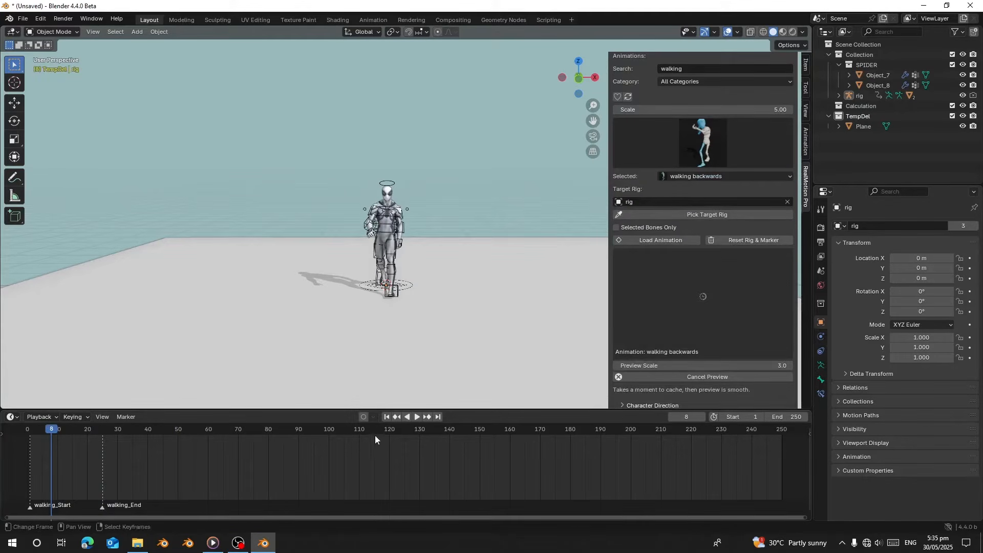
# Step: Select the character rig, move to the end of its walking clip, and load the walking backwards animation there
pyautogui.click(387, 417)
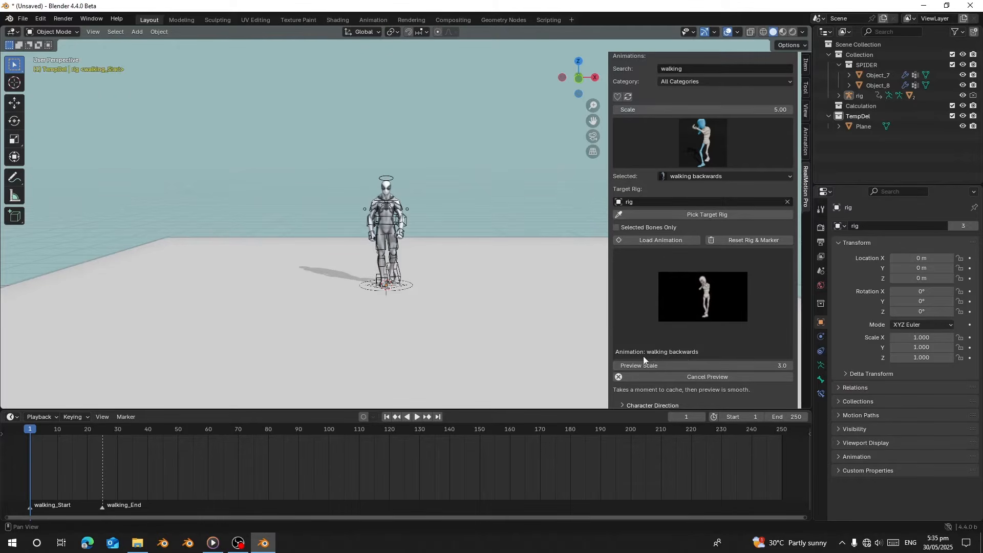
pyautogui.click(405, 228)
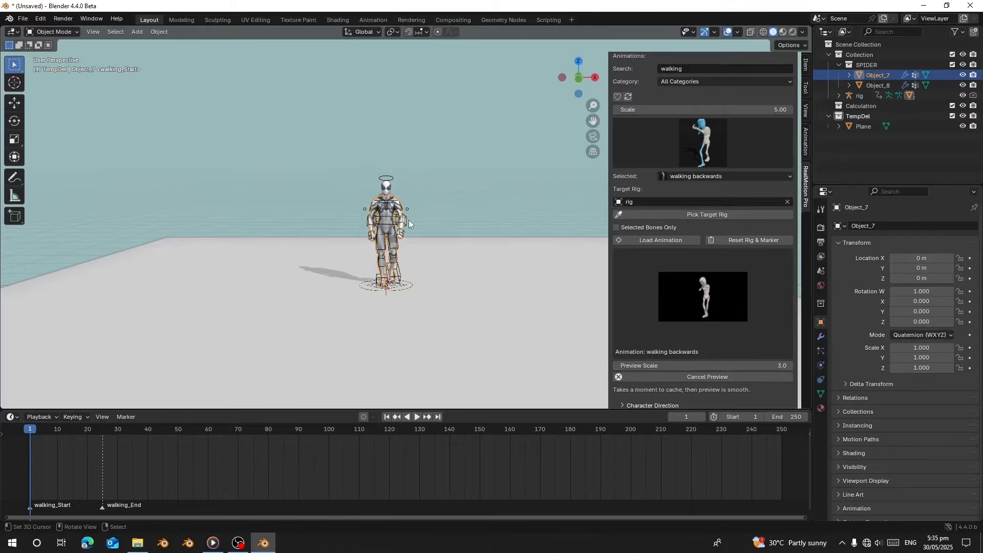
pyautogui.rightClick(408, 220)
pyautogui.moveTo(148, 481); pyautogui.dragTo(417, 477, button='middle')
pyautogui.scroll(8, 345, 457)
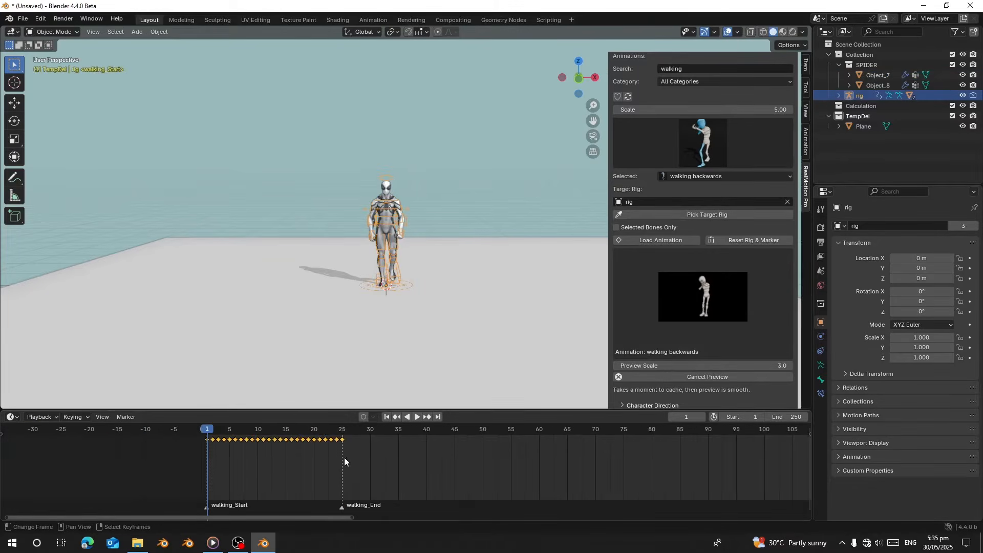
pyautogui.click(344, 457)
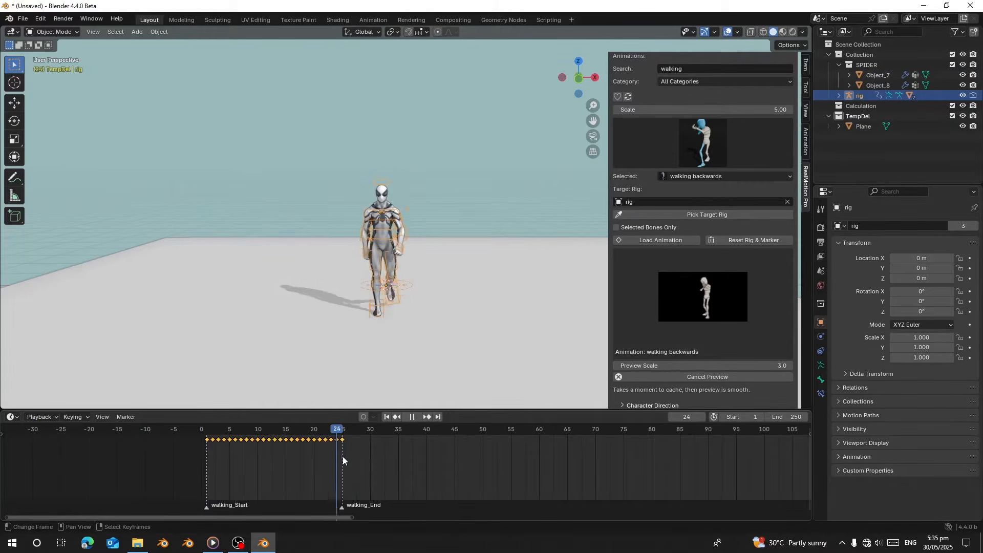
pyautogui.click(667, 238)
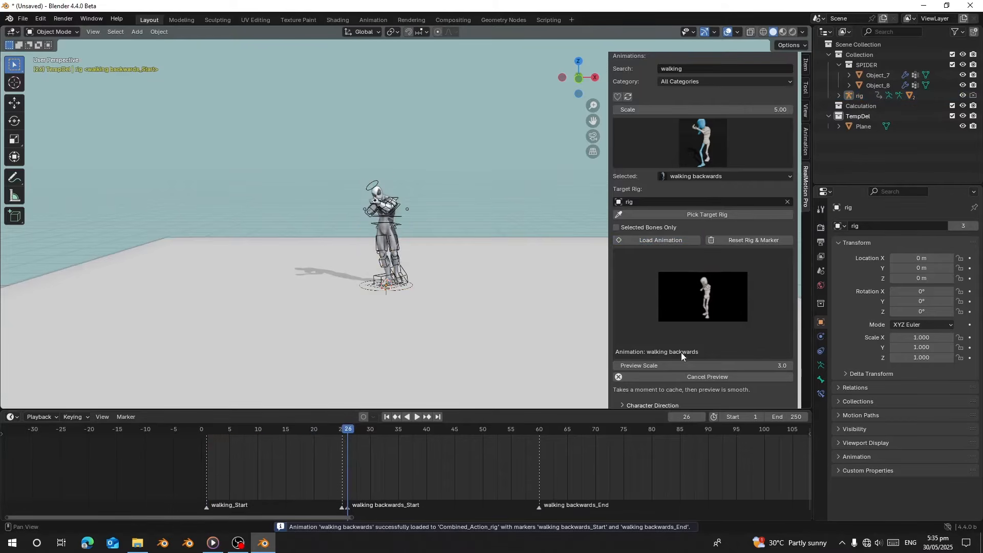
# Step: Play the rig's combined walking and walking backwards motion from frame 1 and watch the character up close
pyautogui.scroll(-10, 681, 352)
pyautogui.scroll(5, 681, 327)
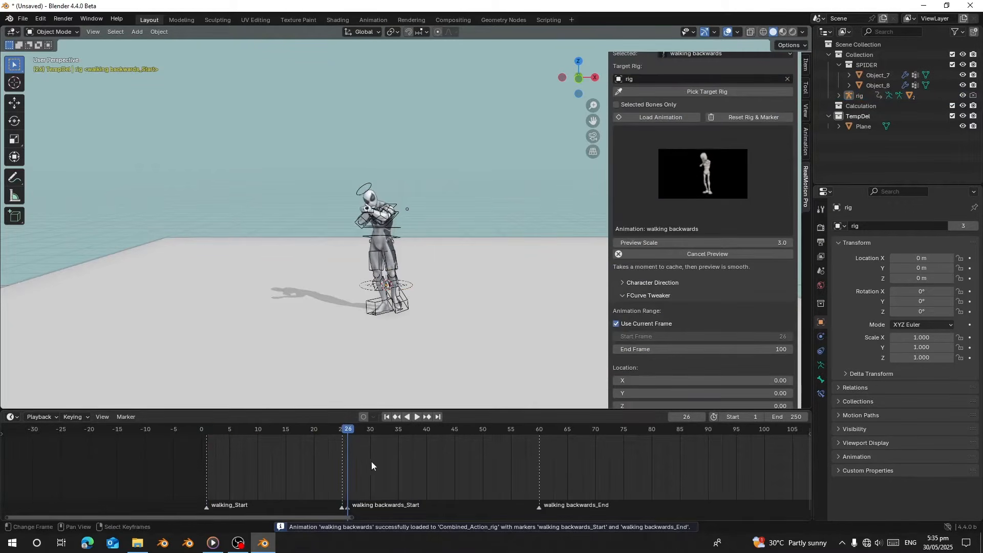
pyautogui.click(205, 453)
pyautogui.press('space')
pyautogui.scroll(4, 402, 277)
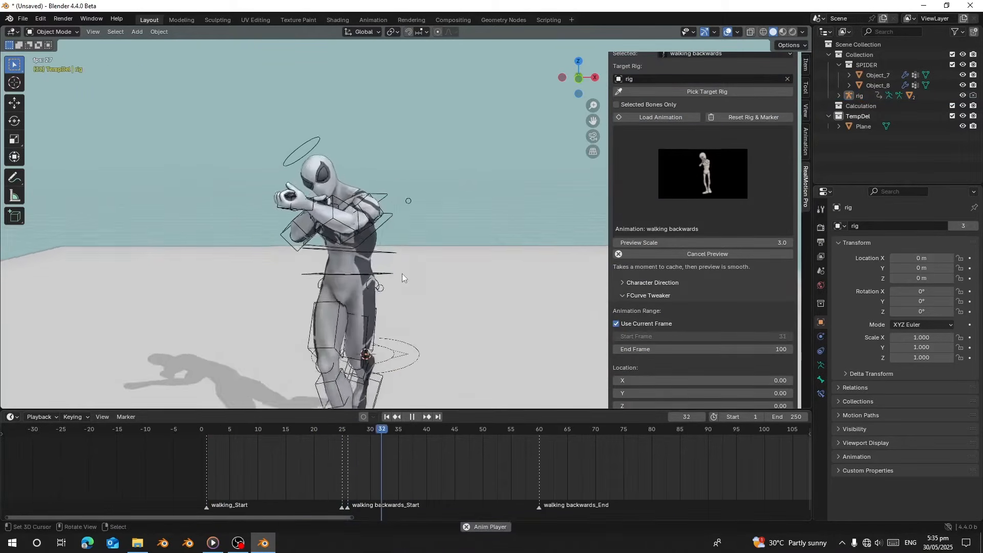
pyautogui.press('space')
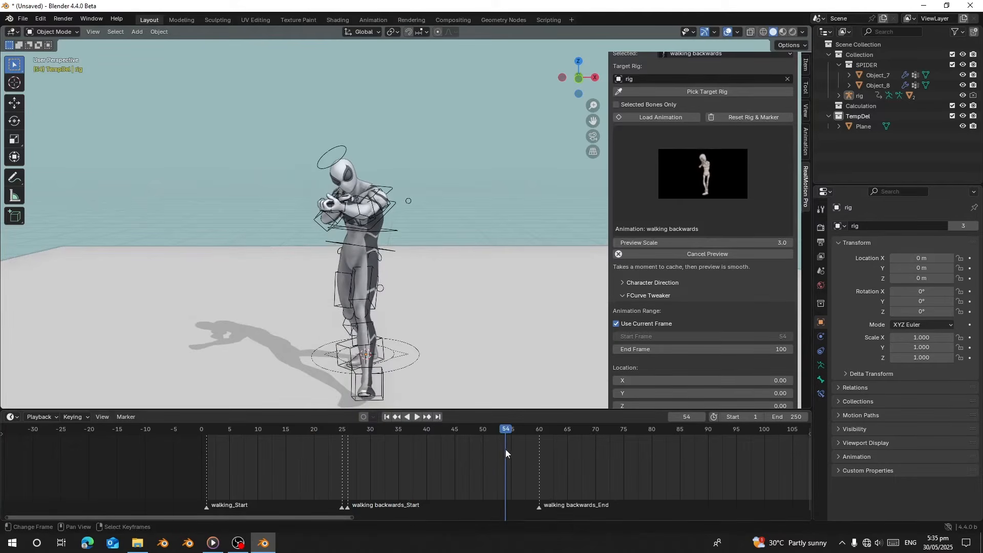
# Step: Scrub through the walking backwards clip, examine the character from nearby angles, and replay that section
pyautogui.moveTo(506, 451); pyautogui.dragTo(415, 442)
pyautogui.moveTo(302, 270); pyautogui.dragTo(371, 287, button='middle')
pyautogui.scroll(4, 373, 286)
pyautogui.moveTo(522, 277); pyautogui.dragTo(443, 286, button='middle')
pyautogui.scroll(-4, 475, 302)
pyautogui.scroll(-3, 426, 327)
pyautogui.click(361, 453)
pyautogui.press('space')
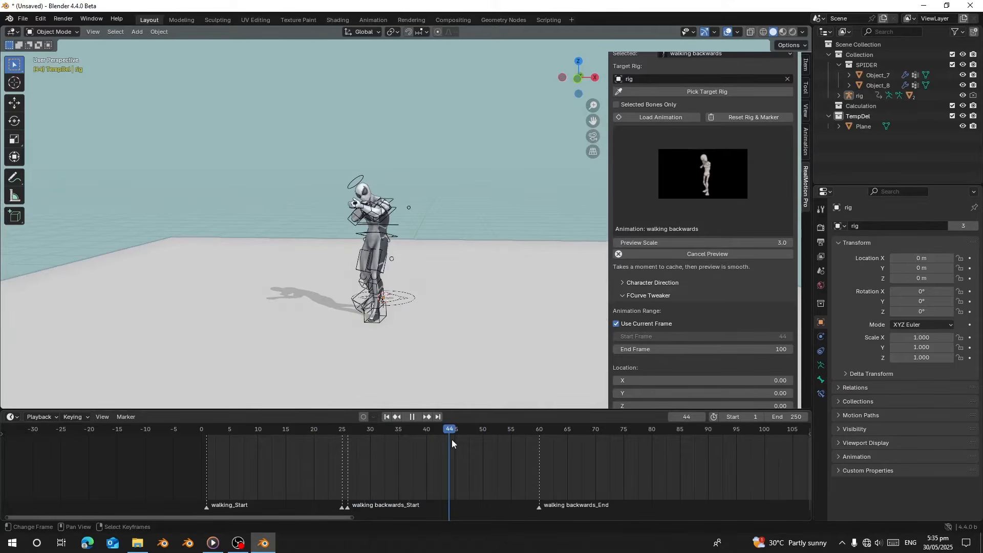
pyautogui.moveTo(451, 440); pyautogui.dragTo(410, 437)
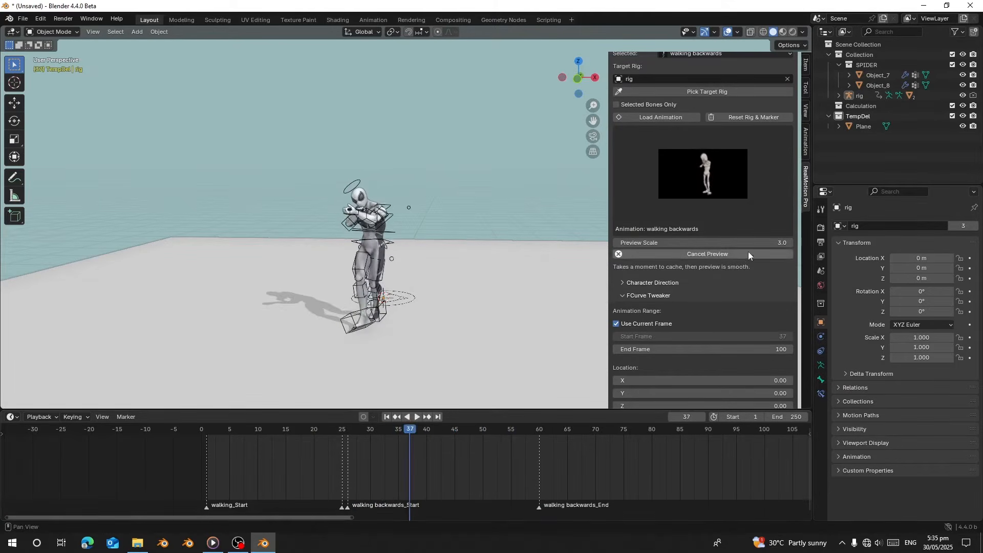
# Step: Stop the walking backwards preview and clear the animation search filter, keeping all categories
pyautogui.click(692, 254)
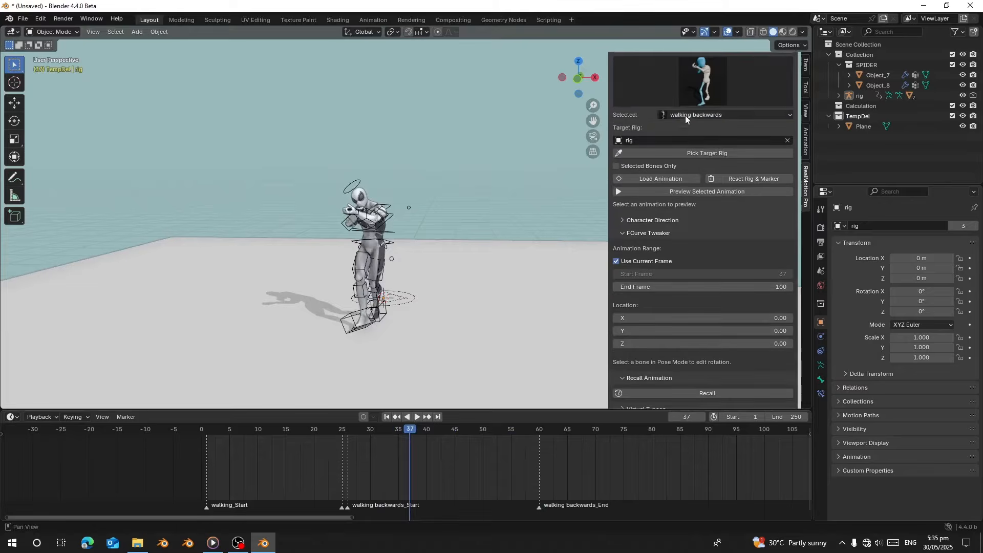
pyautogui.click(685, 115)
pyautogui.scroll(6, 686, 241)
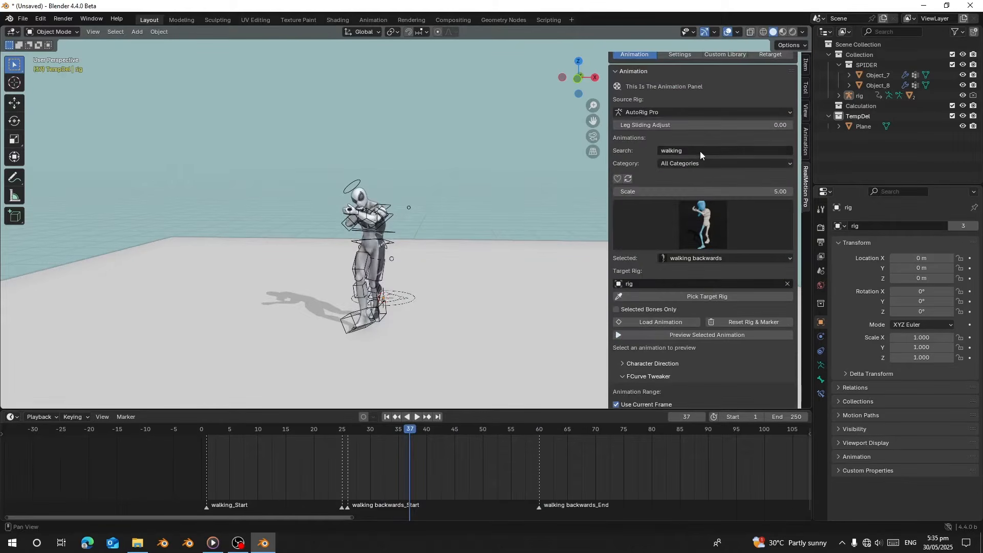
pyautogui.click(699, 152)
pyautogui.press('Return')
pyautogui.click(686, 165)
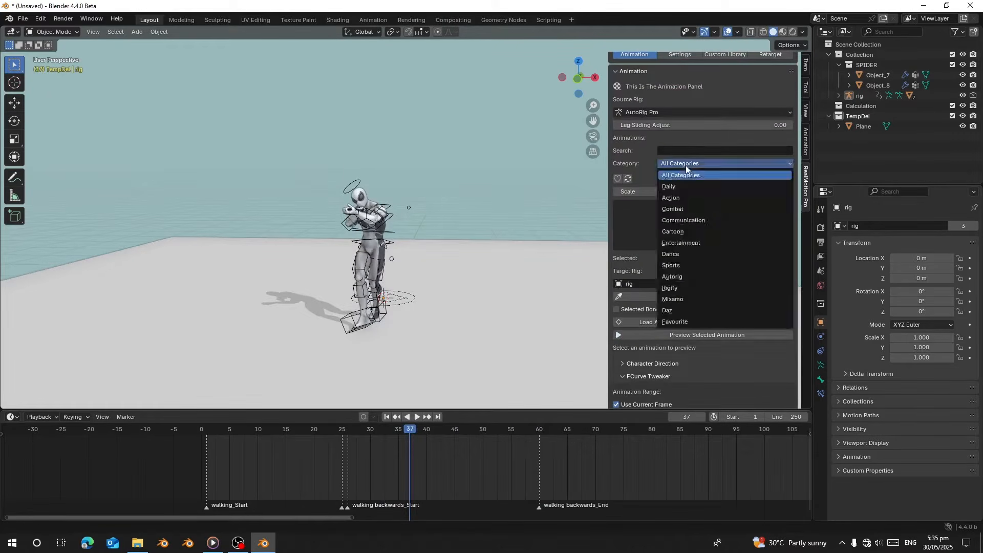
pyautogui.click(686, 165)
# Step: Preview the Boxing animation from the full library at a preview scale of 3.5
pyautogui.click(693, 257)
pyautogui.scroll(-10, 712, 505)
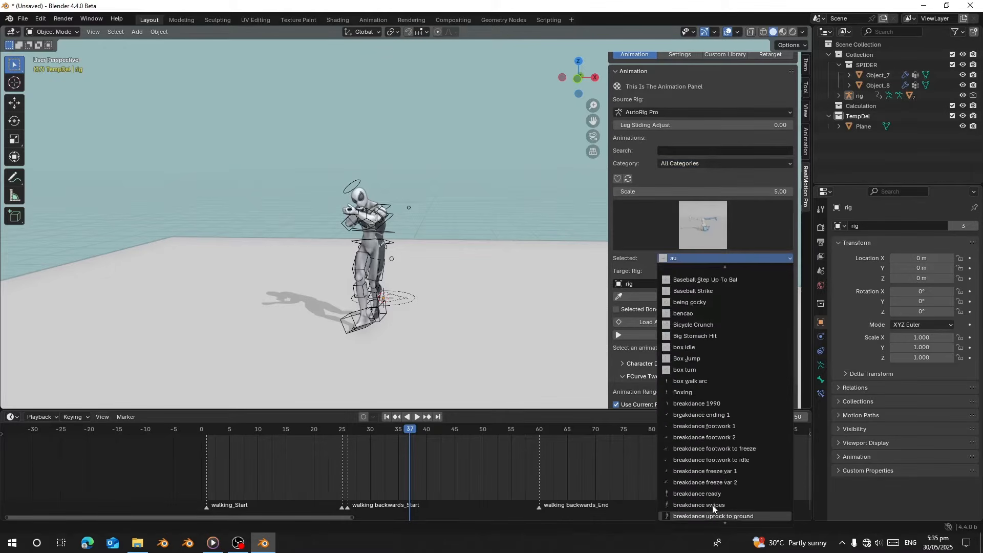
pyautogui.scroll(3, 696, 399)
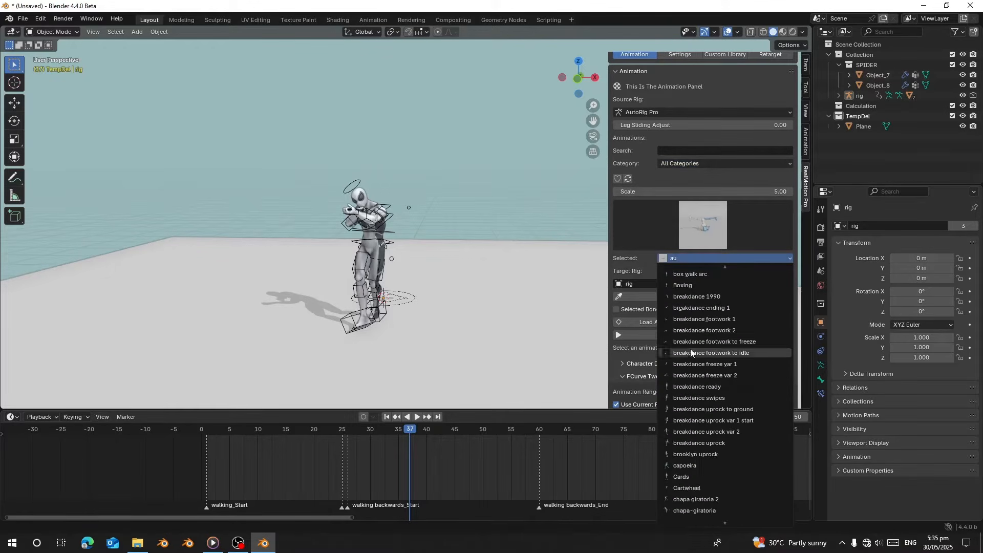
pyautogui.click(684, 279)
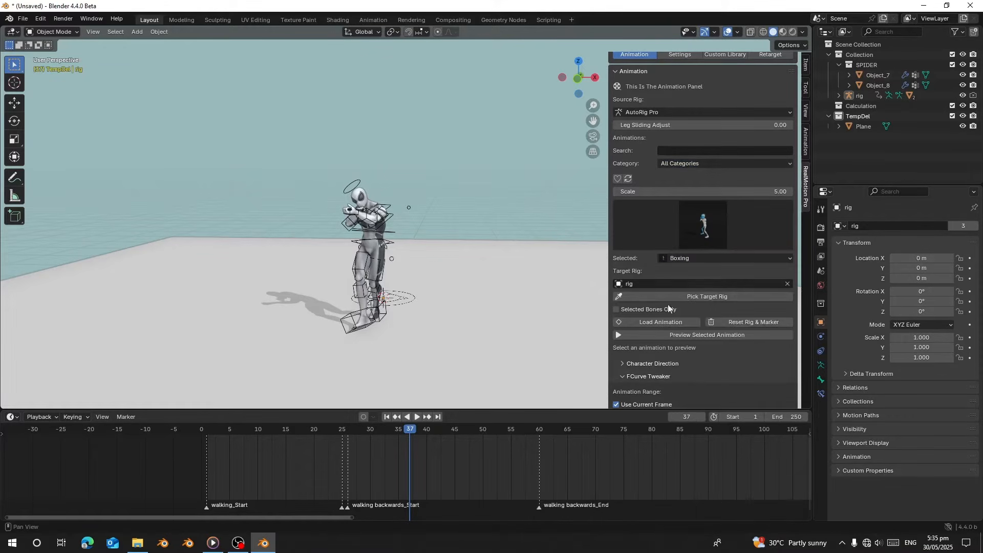
pyautogui.click(676, 336)
pyautogui.scroll(-5, 709, 312)
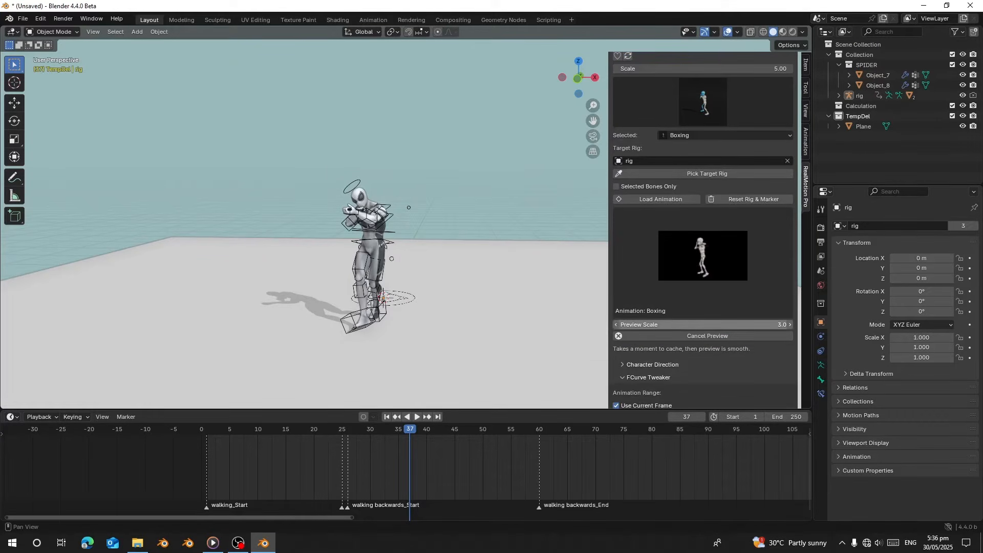
pyautogui.moveTo(678, 325); pyautogui.dragTo(704, 324)
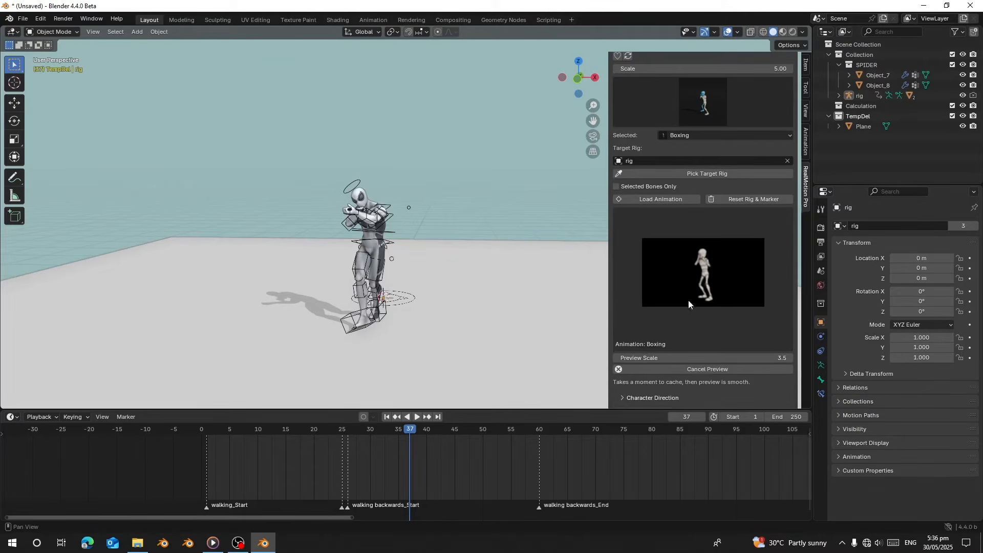
pyautogui.scroll(-3, 682, 278)
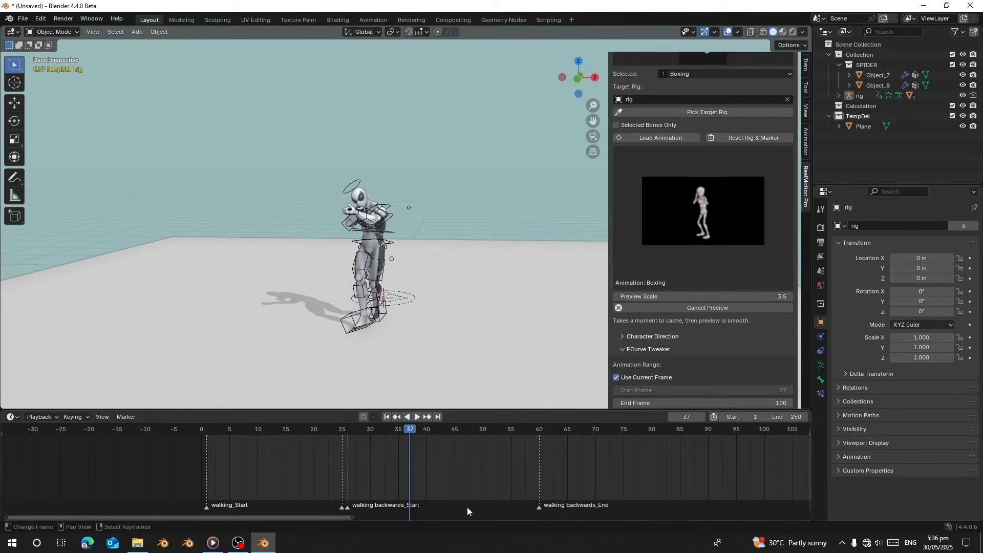
# Step: Replay the two loaded walking clips on the rig from the start and scrub back through them
pyautogui.moveTo(282, 458); pyautogui.dragTo(212, 444)
pyautogui.press('space')
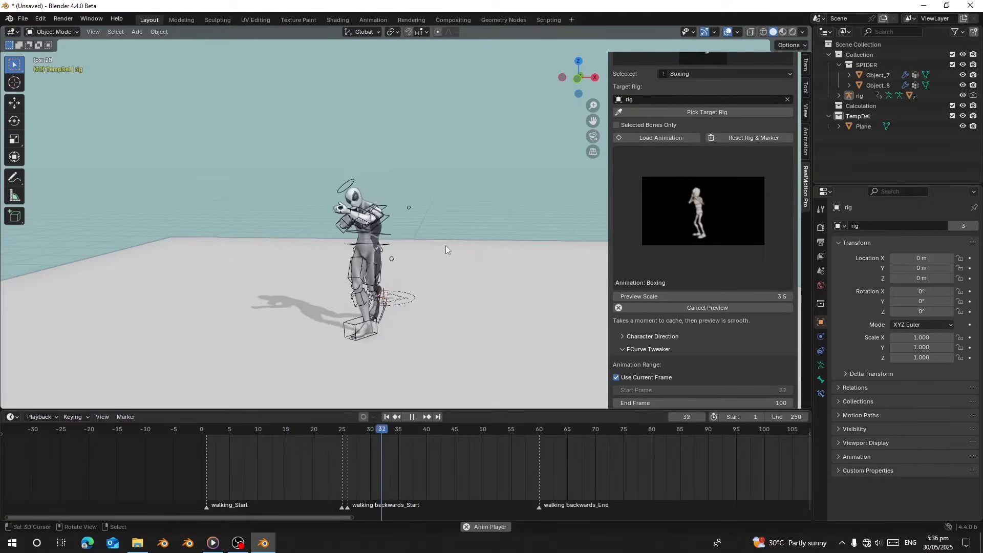
pyautogui.press('space')
pyautogui.moveTo(448, 435); pyautogui.dragTo(293, 443)
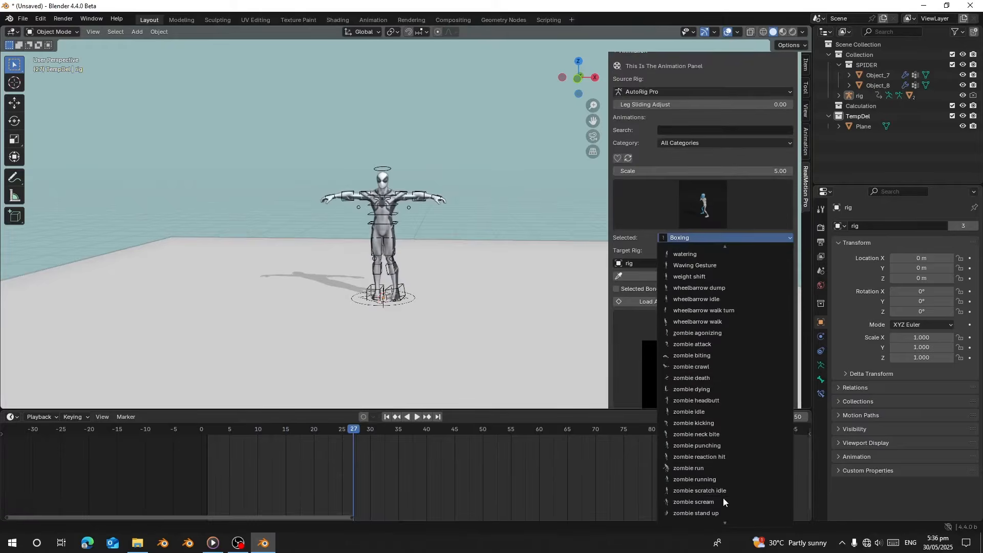
# Step: Switch the selected animation to zombie run, return to frame 1, and play its preview
pyautogui.click(698, 468)
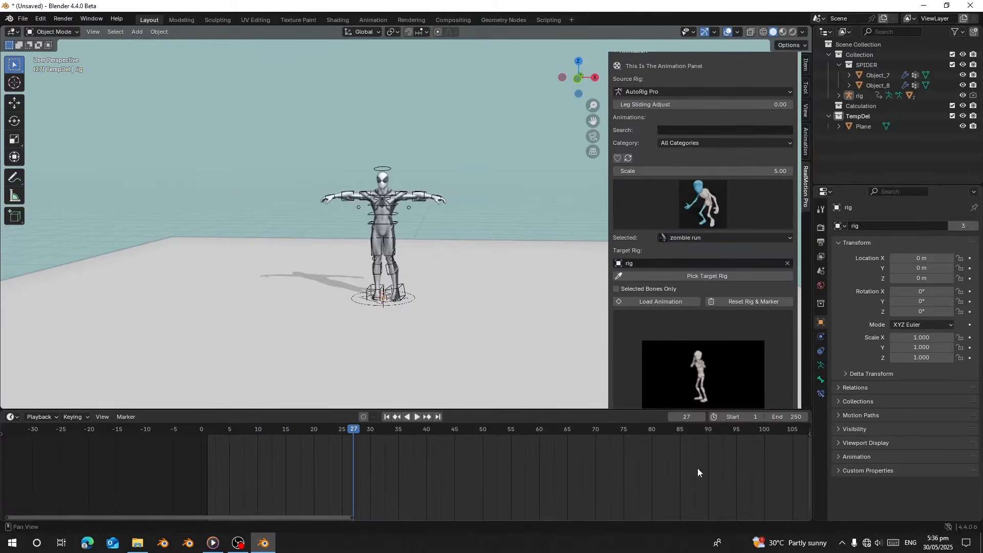
pyautogui.click(386, 416)
pyautogui.scroll(-6, 773, 225)
pyautogui.click(695, 347)
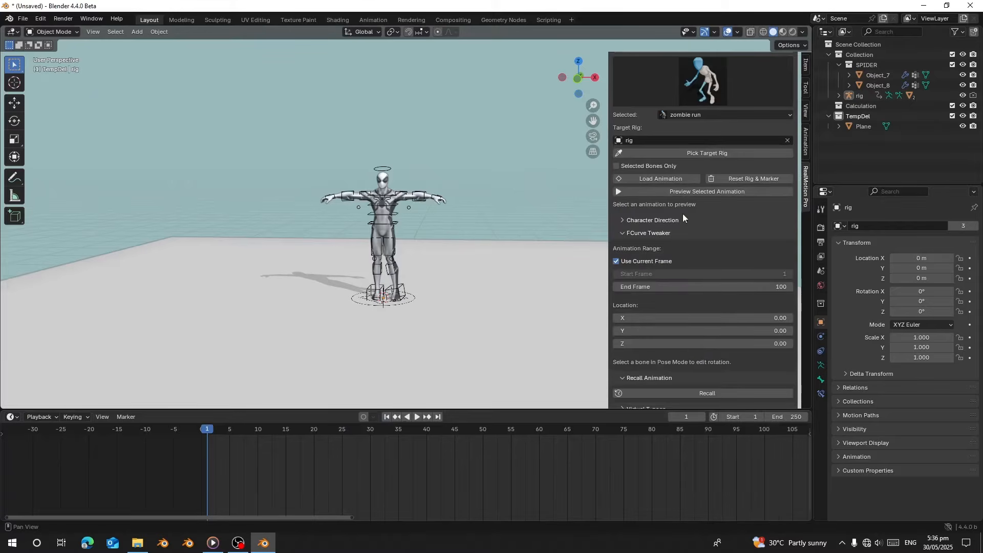
pyautogui.click(678, 191)
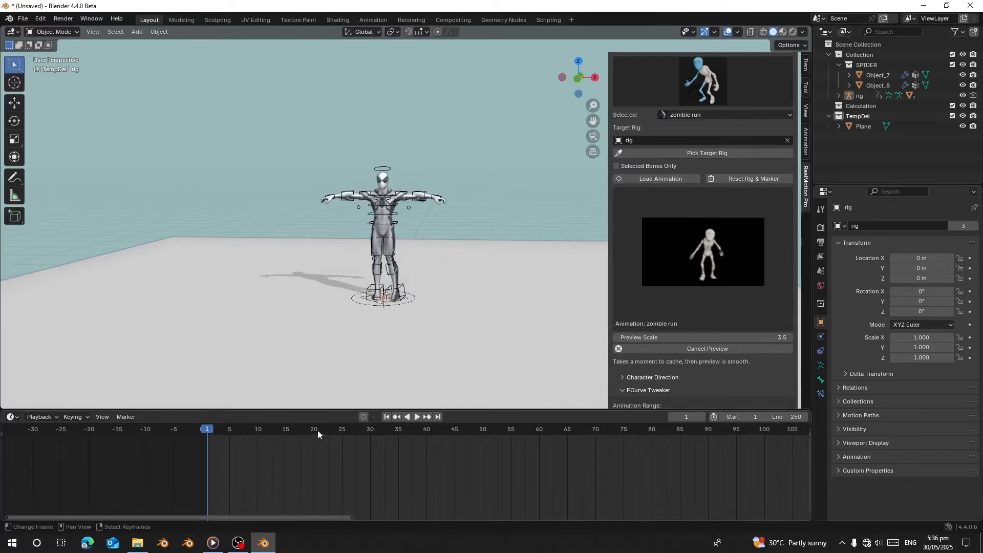
# Step: Load the zombie run animation onto the rig twice in a row from frame 25 and play it back
pyautogui.press('space')
pyautogui.click(338, 446)
pyautogui.press('space')
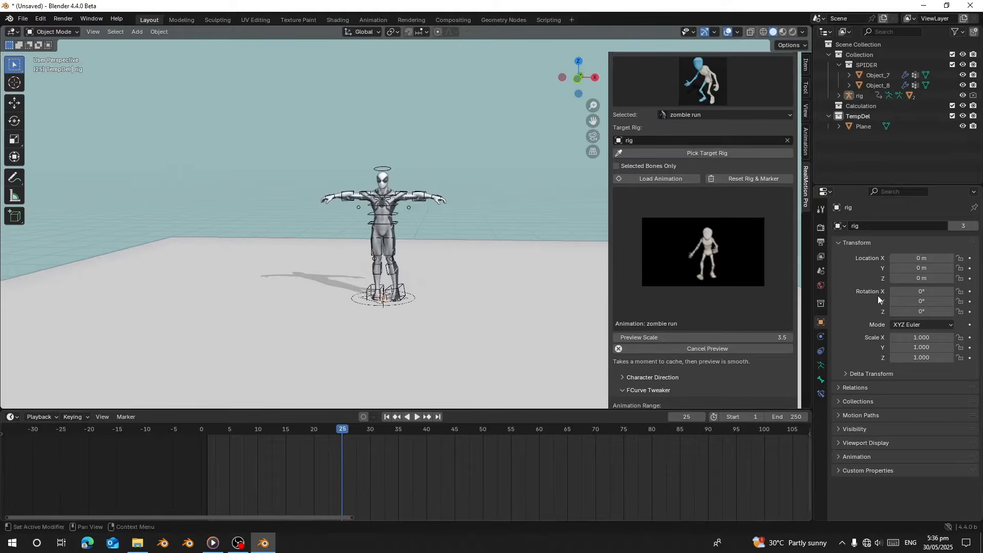
pyautogui.click(670, 180)
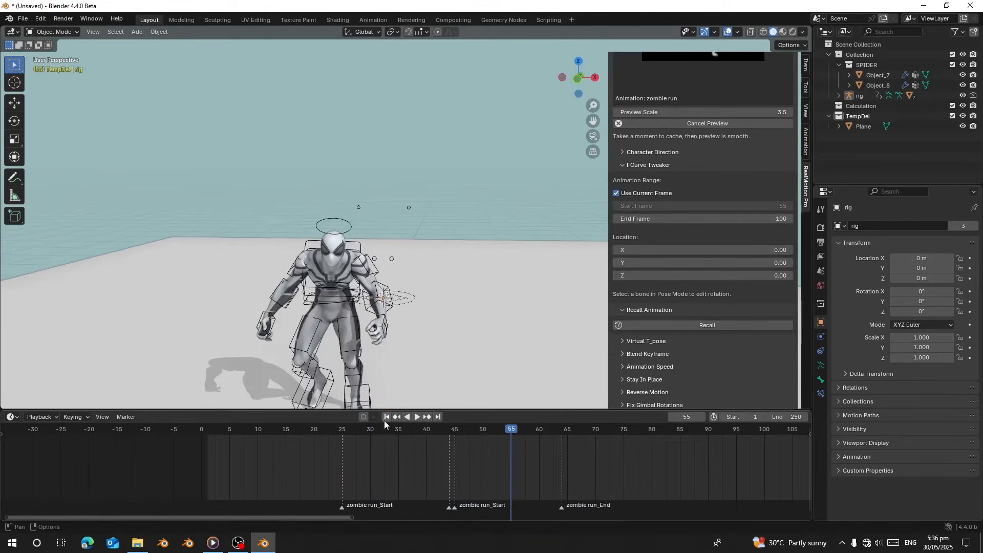
pyautogui.press('Escape')
pyautogui.scroll(10, 648, 187)
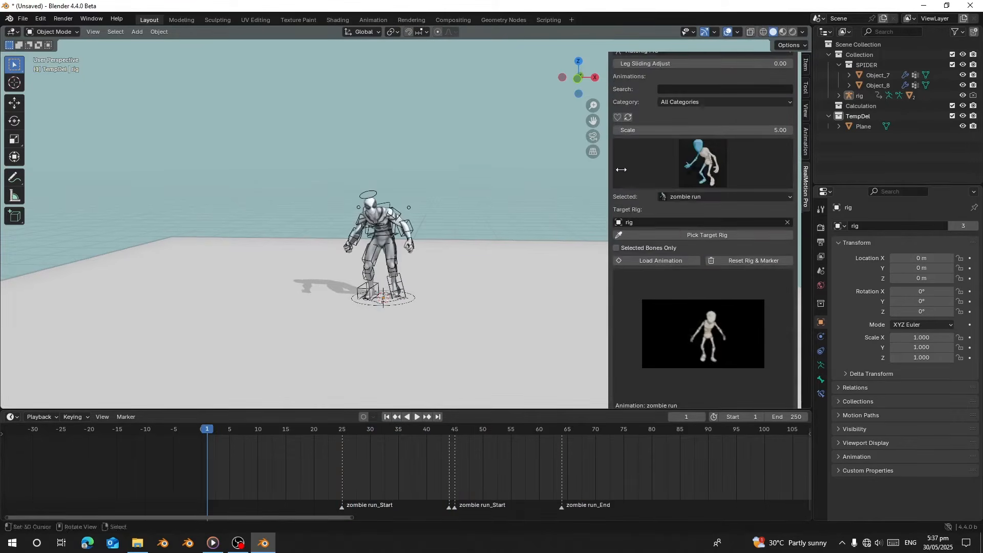
# Step: Reset the rig's pose, keyframes and timeline markers, and stop the zombie run preview
pyautogui.click(728, 262)
pyautogui.click(727, 262)
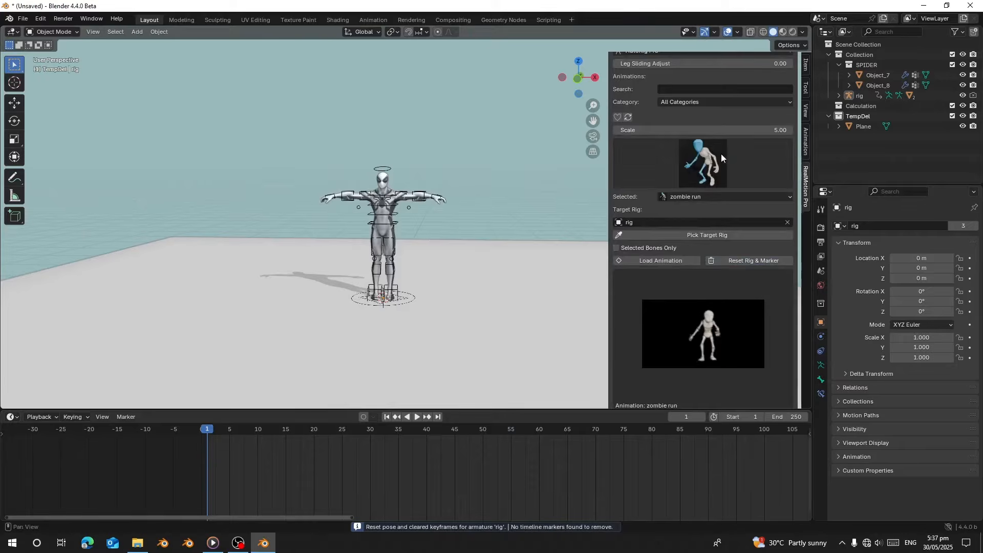
pyautogui.scroll(-3, 720, 307)
pyautogui.click(680, 368)
# Step: Examine the add-on's custom library export settings and its retargeting and FBX import options
pyautogui.scroll(5, 689, 179)
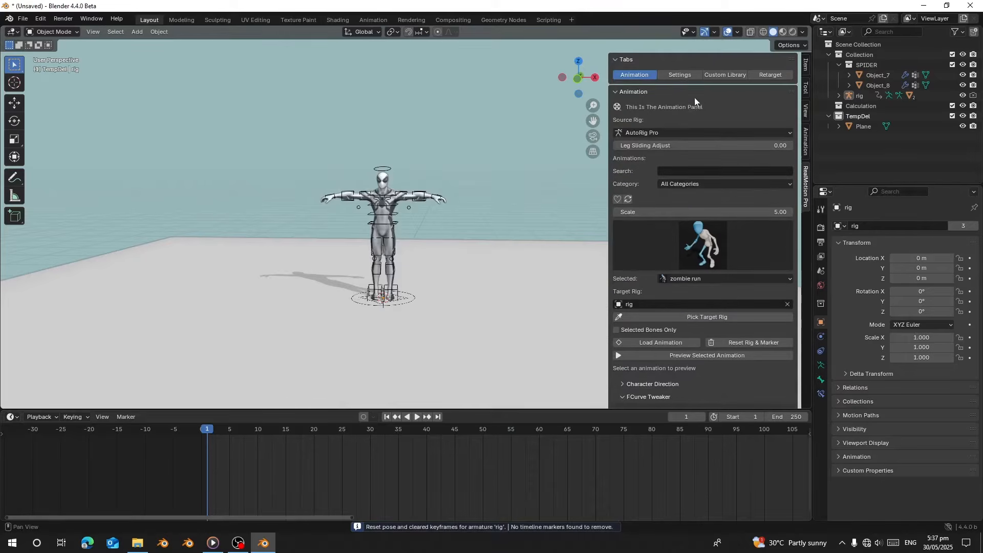
pyautogui.click(763, 76)
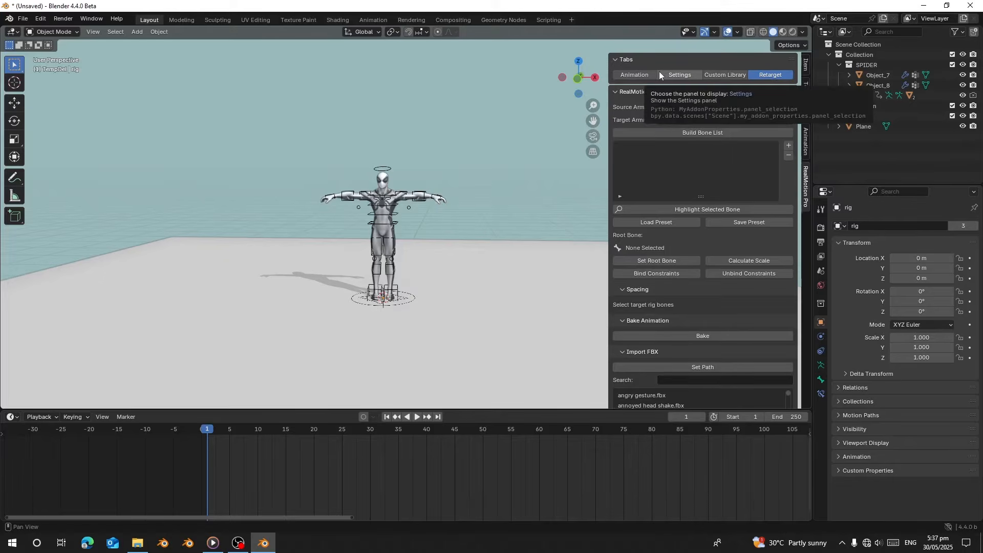
pyautogui.click(741, 72)
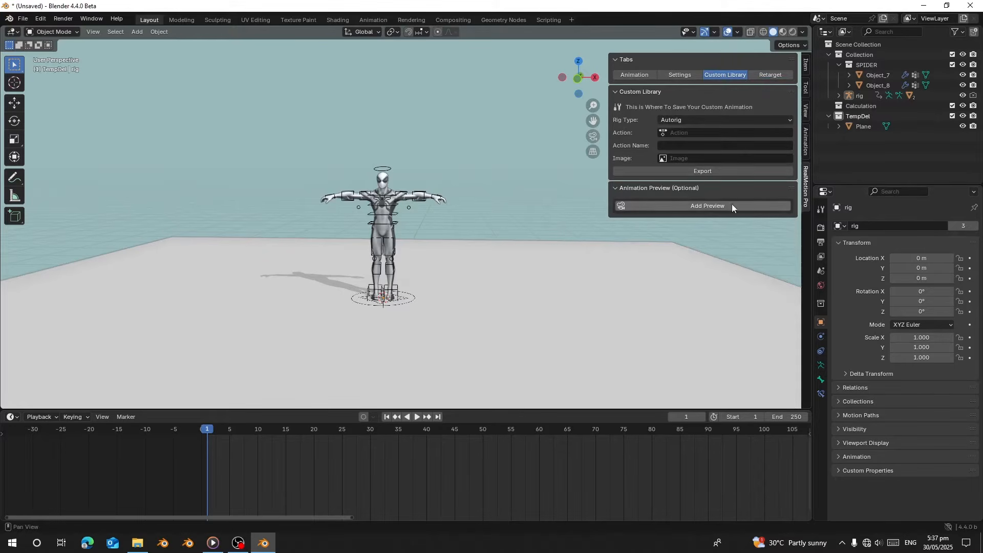
pyautogui.scroll(3, 319, 294)
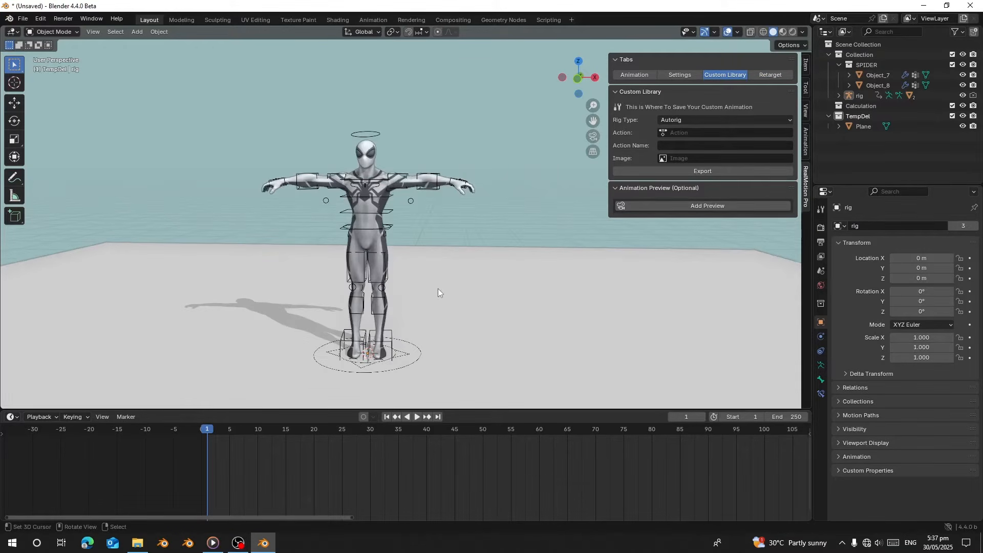
pyautogui.moveTo(422, 281); pyautogui.dragTo(431, 267, button='middle')
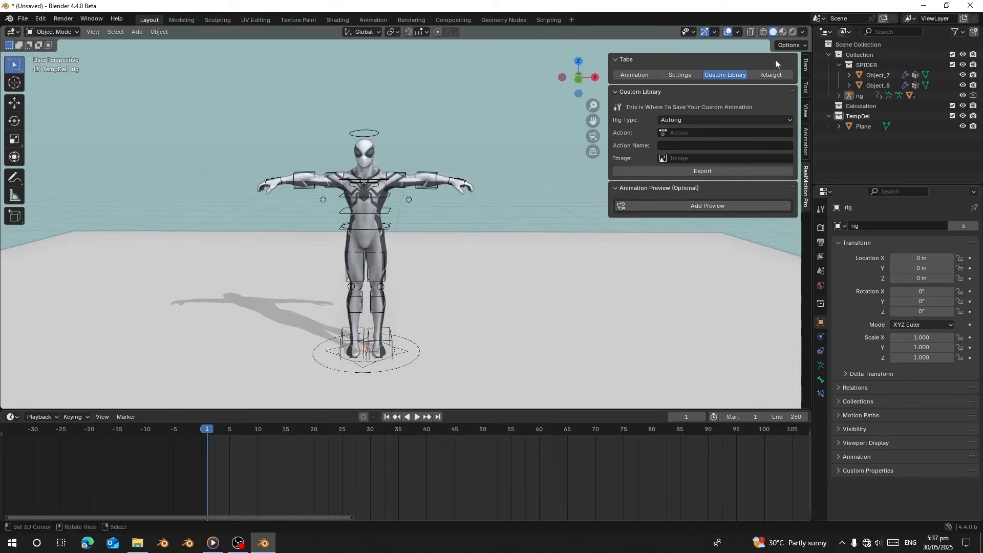
pyautogui.click(763, 78)
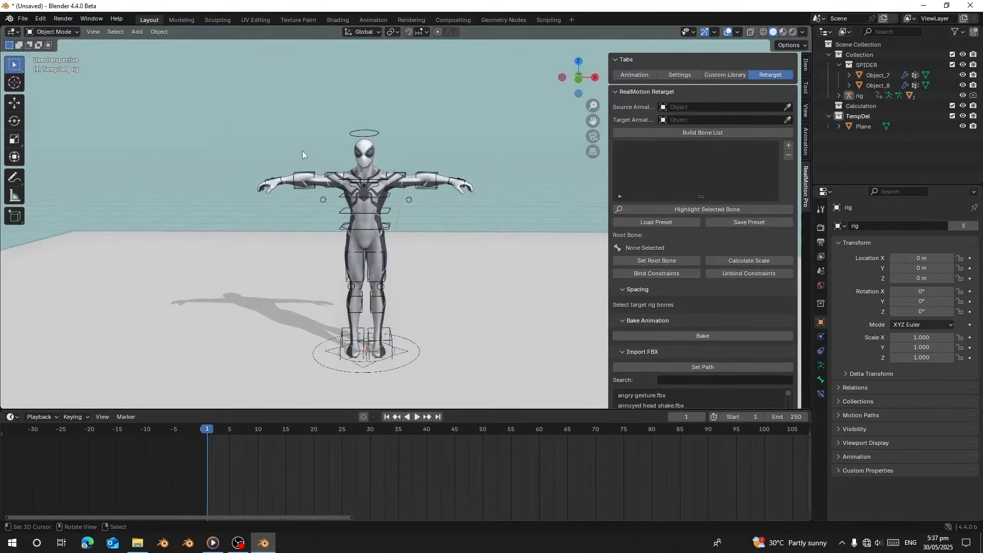
pyautogui.scroll(-3, 683, 261)
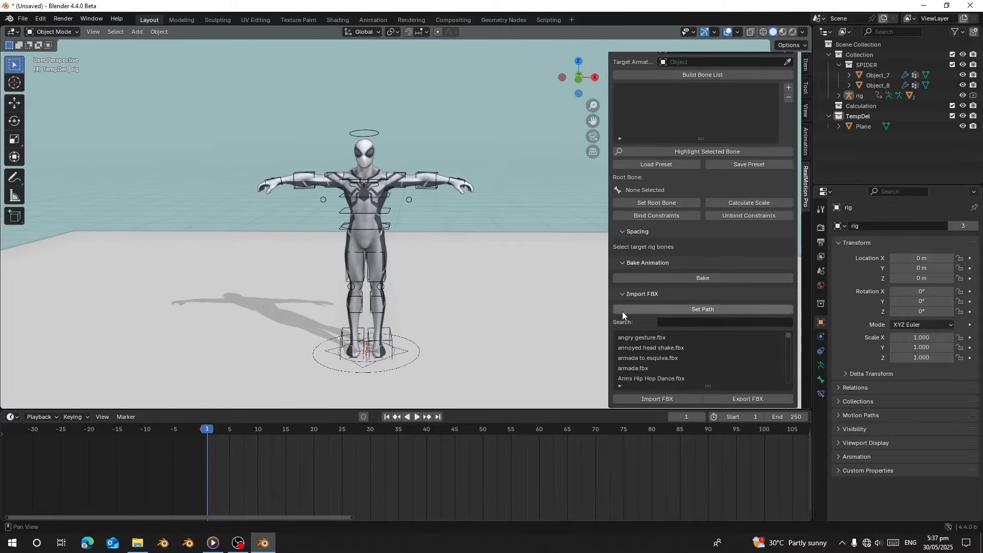
# Step: Import Backflip.fbx from the FBX list and preview its motion across the timeline
pyautogui.scroll(2, 718, 340)
pyautogui.scroll(-5, 656, 350)
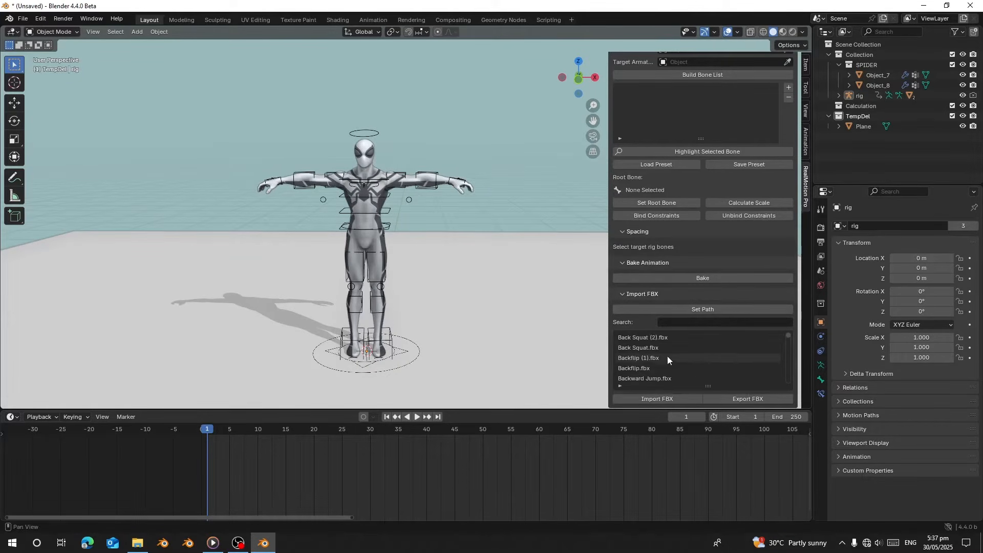
pyautogui.scroll(4, 668, 355)
pyautogui.click(652, 367)
pyautogui.click(655, 399)
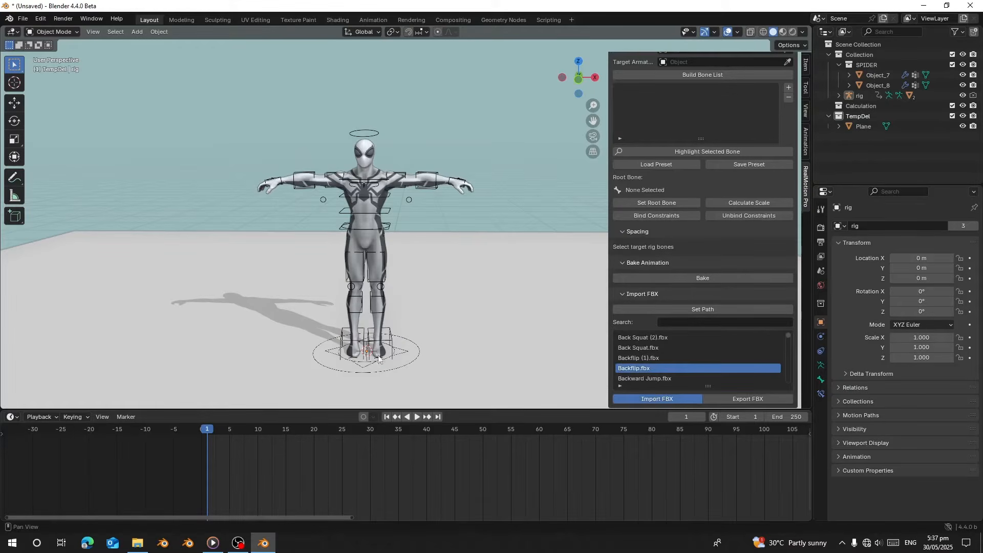
pyautogui.moveTo(223, 444); pyautogui.dragTo(377, 451)
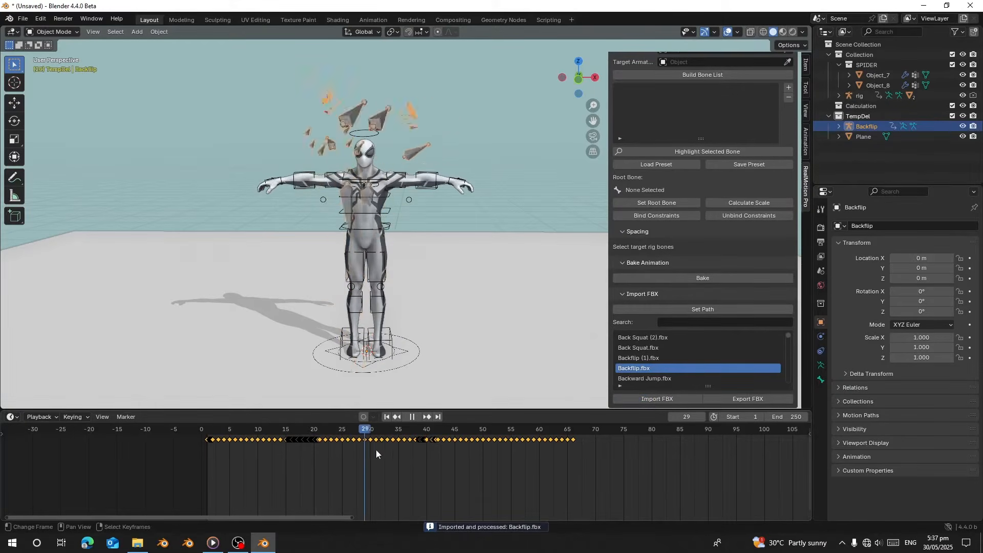
pyautogui.press('space')
# Step: Assign the imported Backflip armature as the retarget source and the character's rig as the target
pyautogui.scroll(3, 736, 189)
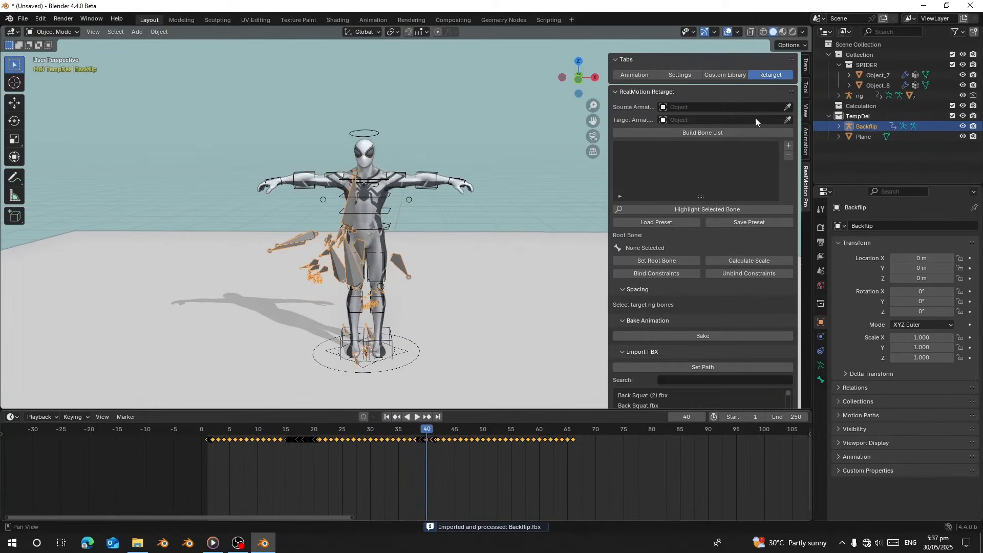
pyautogui.click(789, 109)
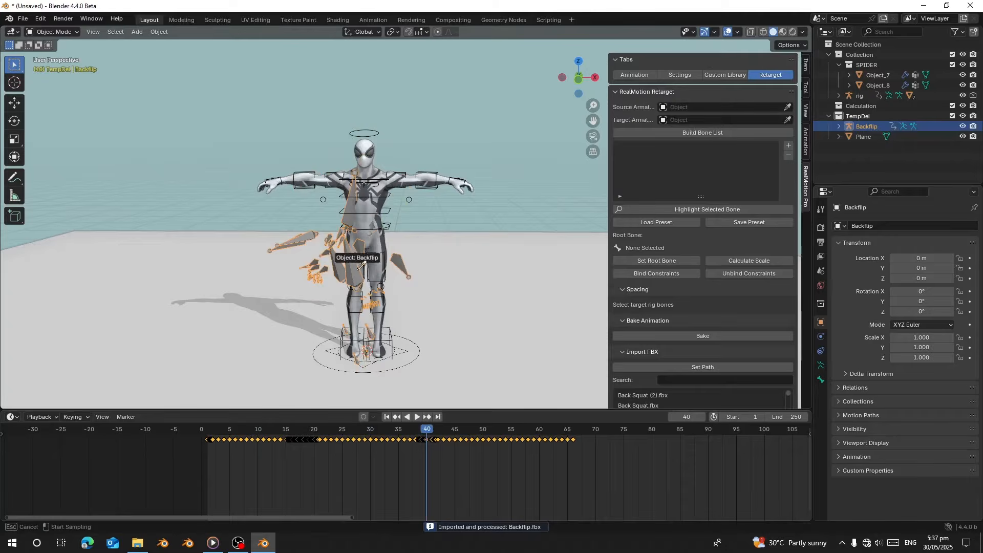
pyautogui.click(400, 260)
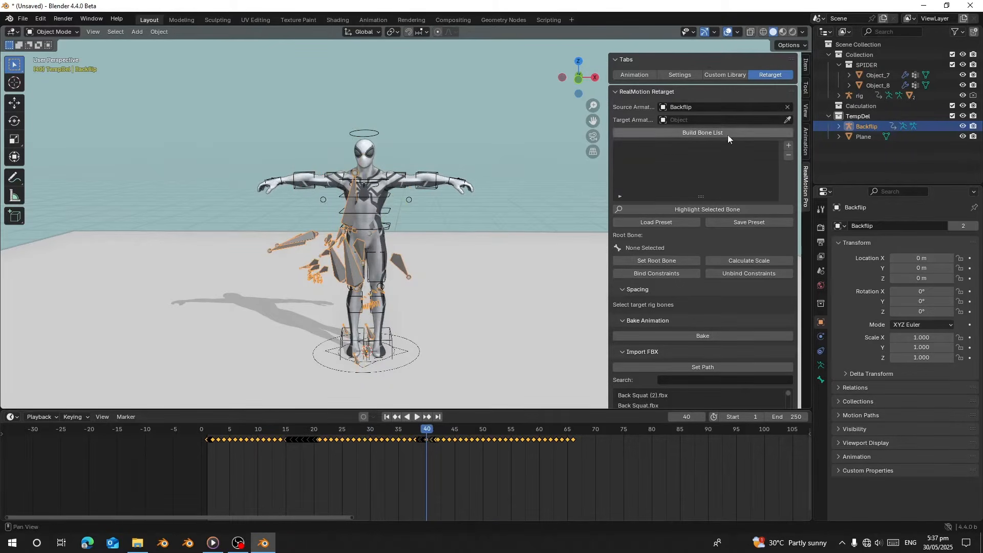
pyautogui.click(787, 120)
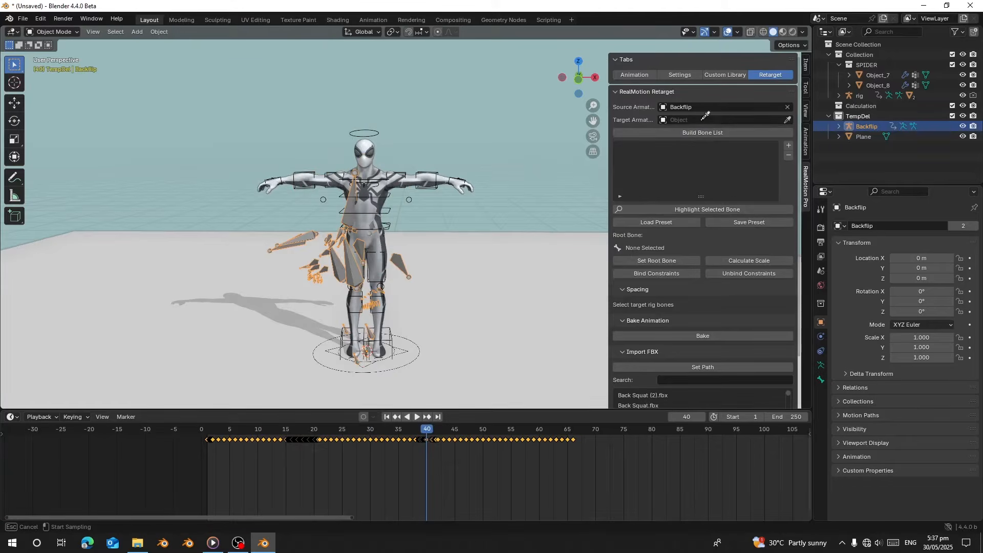
pyautogui.click(364, 127)
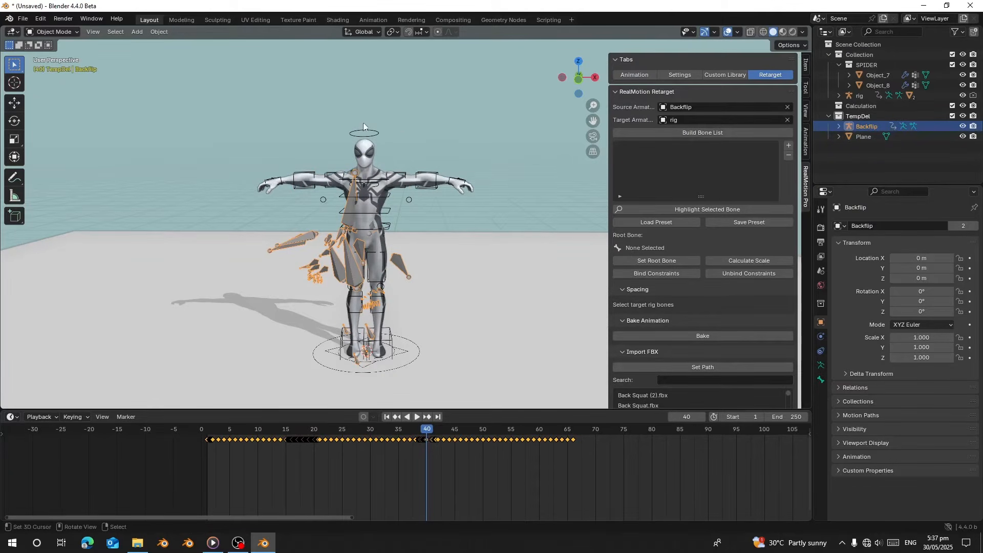
# Step: Build the retargeting bone list and load the Mixamo_To_AutoRigPro.txt mapping preset, found by searching "mixa"
pyautogui.click(669, 131)
pyautogui.click(661, 222)
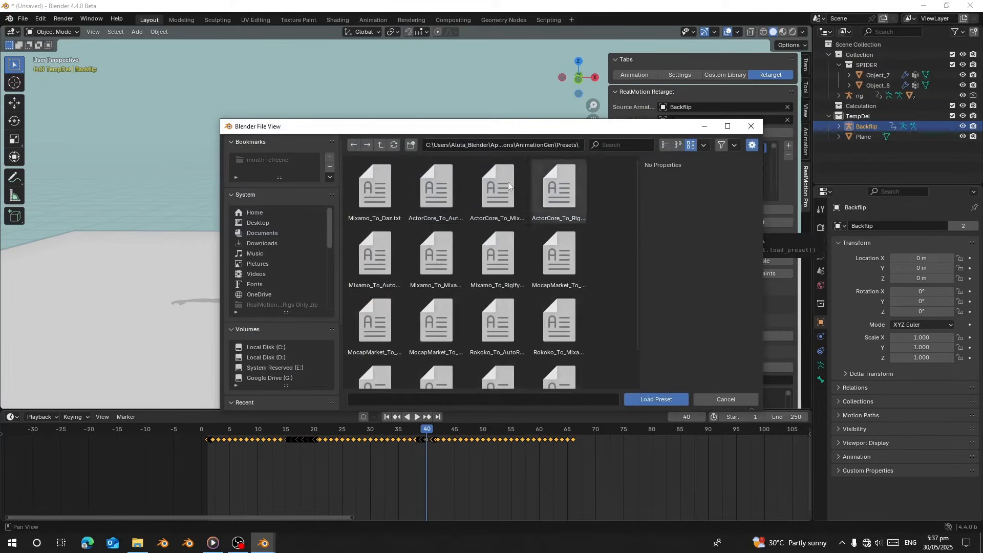
pyautogui.moveTo(425, 126); pyautogui.dragTo(334, 344)
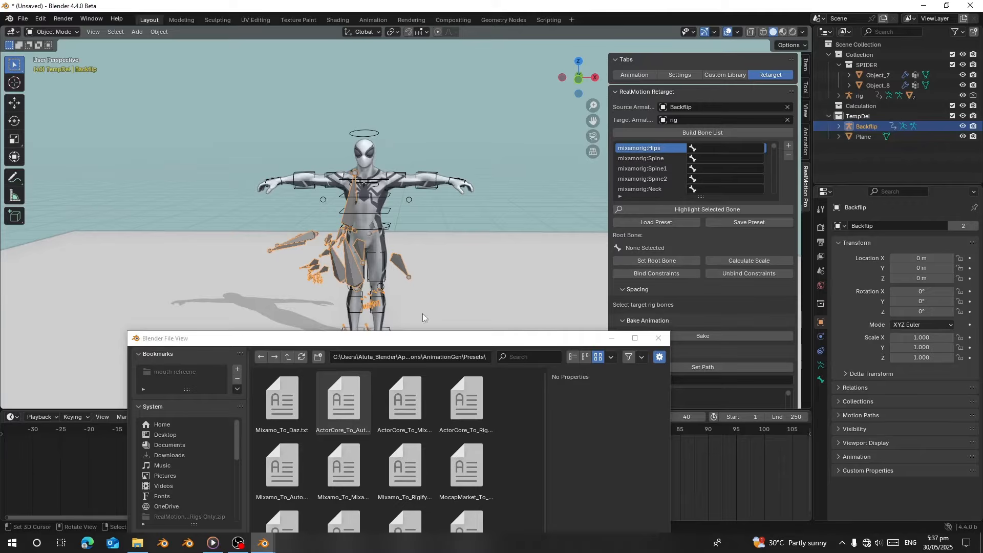
pyautogui.moveTo(461, 346); pyautogui.dragTo(365, 188)
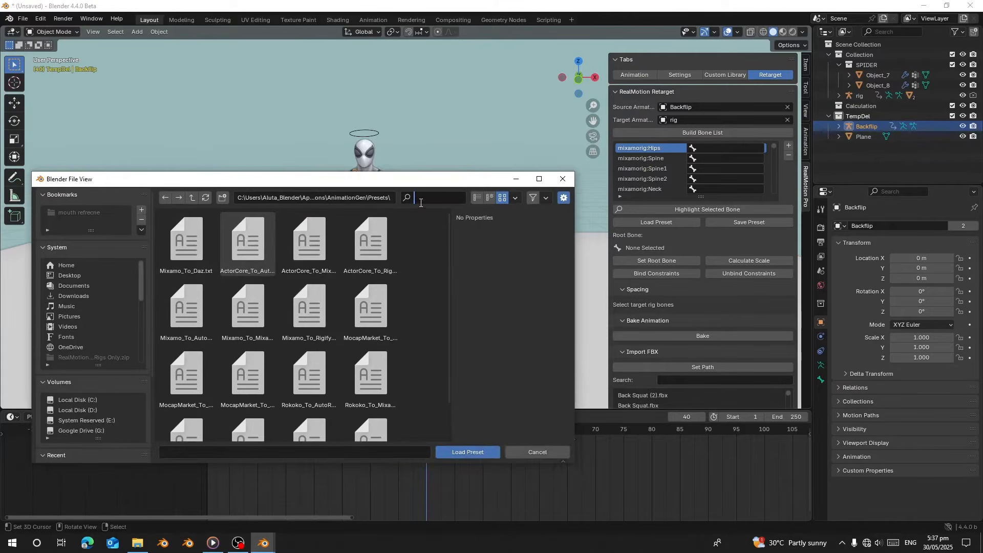
pyautogui.write('mixa')
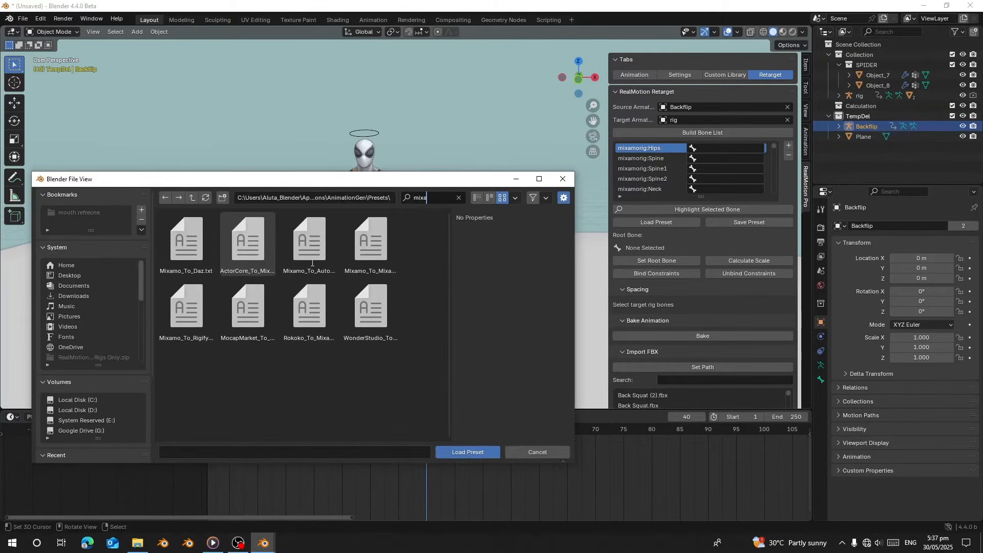
pyautogui.click(309, 244)
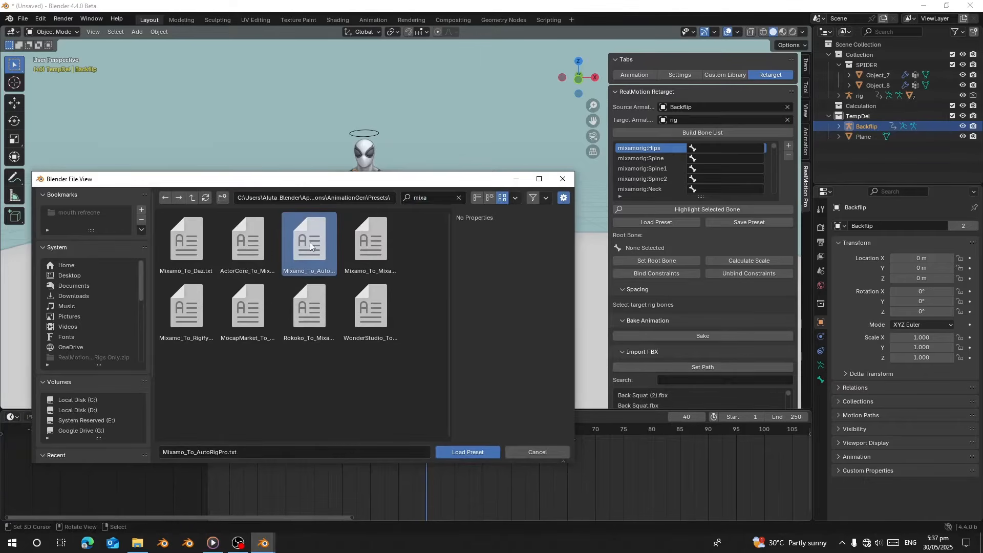
pyautogui.click(479, 452)
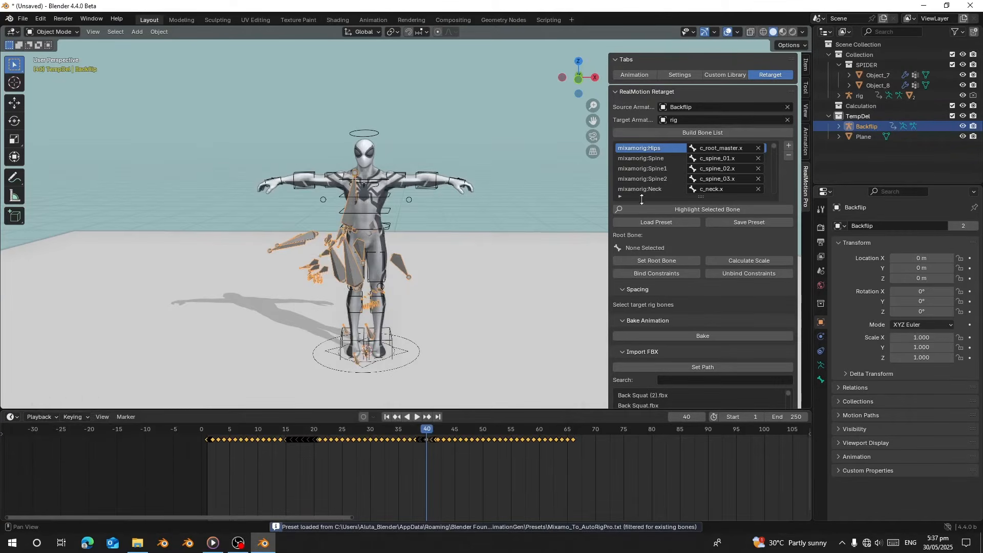
# Step: Set mixamorig:Hips as the root bone and bind the retarget constraints to the rig, finishing on frame 1
pyautogui.click(646, 260)
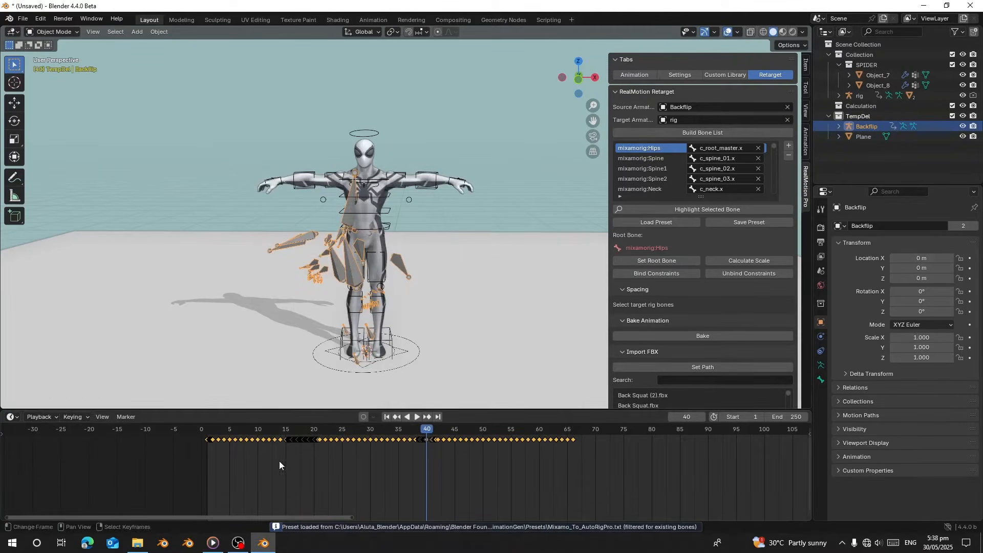
pyautogui.click(285, 481)
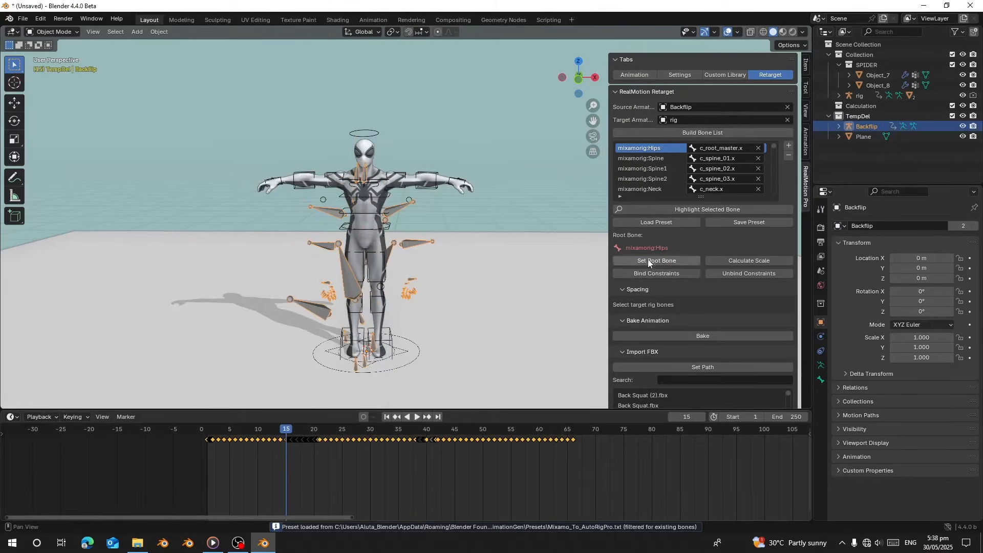
pyautogui.click(651, 272)
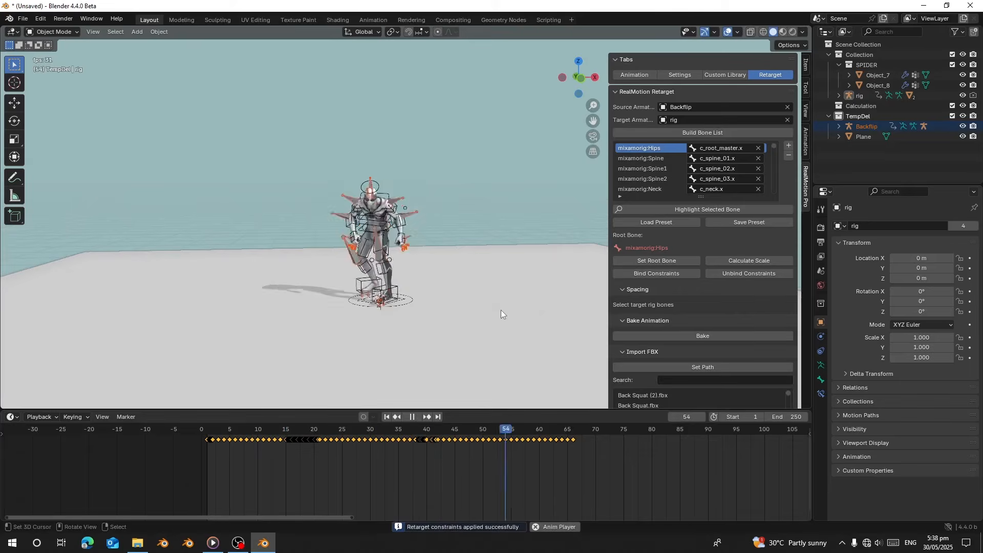
pyautogui.click(388, 417)
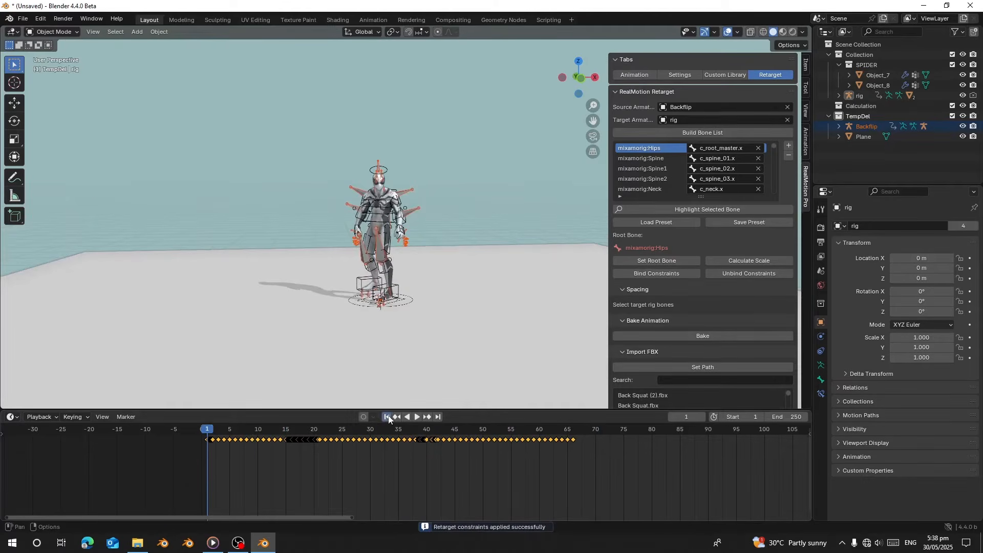
# Step: Lower the Backflip armature about 0.09 m along Z to align the feet, and play the retargeted motion
pyautogui.scroll(7, 435, 166)
pyautogui.click(453, 132)
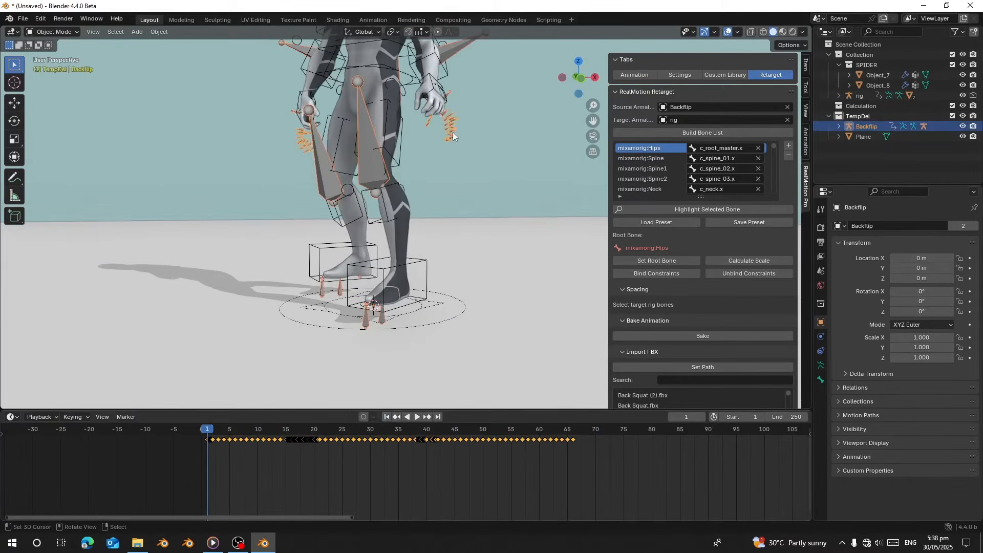
pyautogui.press('g')
pyautogui.press('z')
pyautogui.click(456, 174)
pyautogui.scroll(-5, 459, 238)
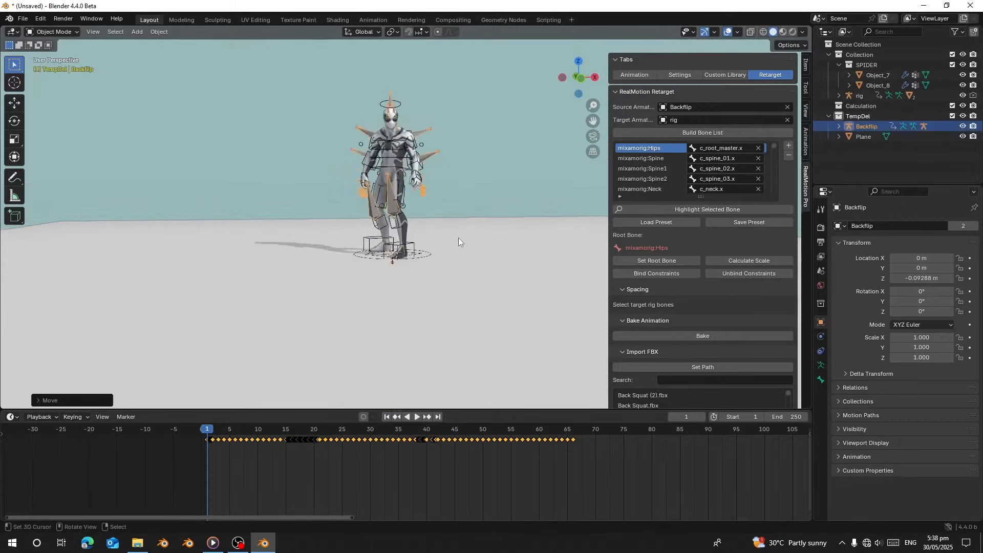
pyautogui.press('space')
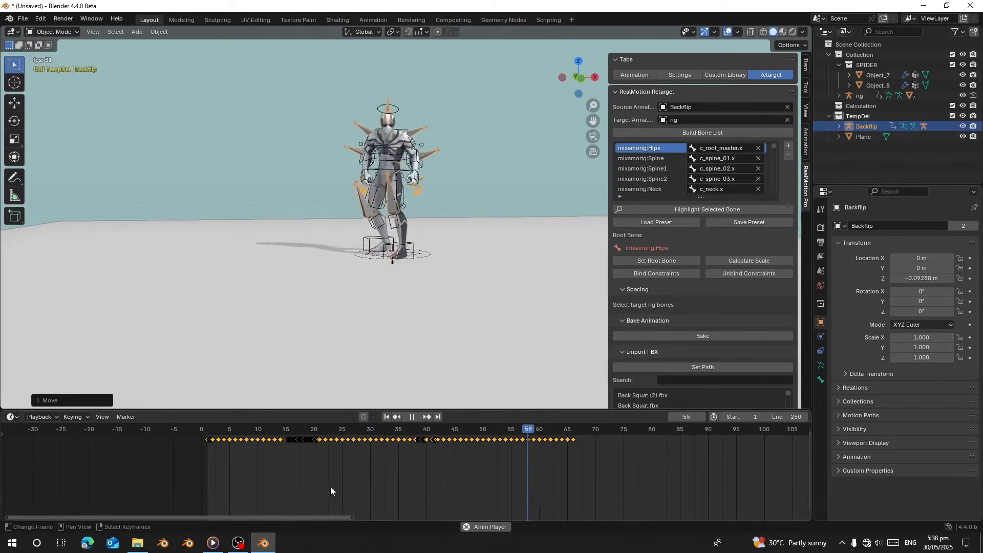
pyautogui.press('Escape')
# Step: Unbind the retarget constraints from the rig and delete the Backflip armature
pyautogui.click(739, 277)
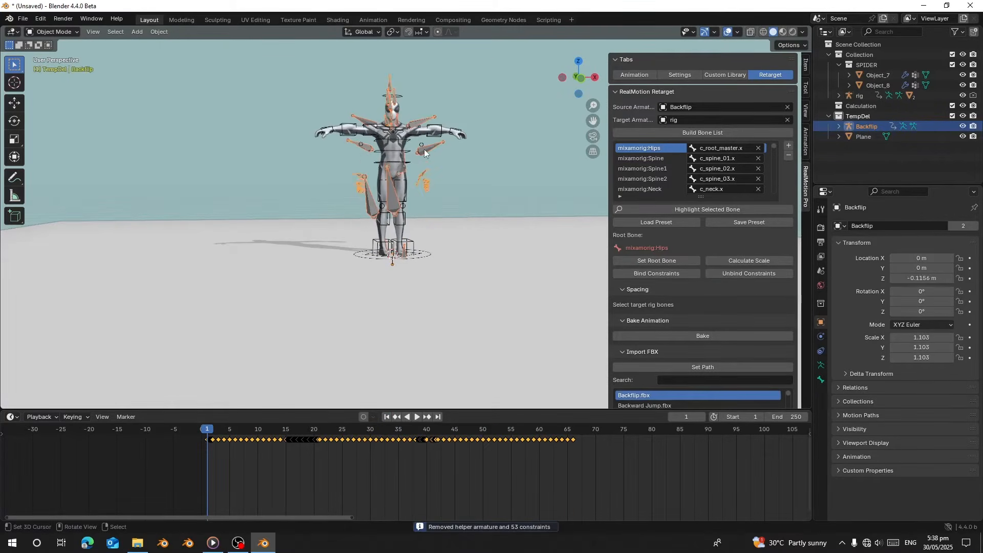
pyautogui.press('Delete')
# Step: Import bencao.fbx from the FBX list and scrub its animation to frame 30
pyautogui.scroll(-3, 650, 344)
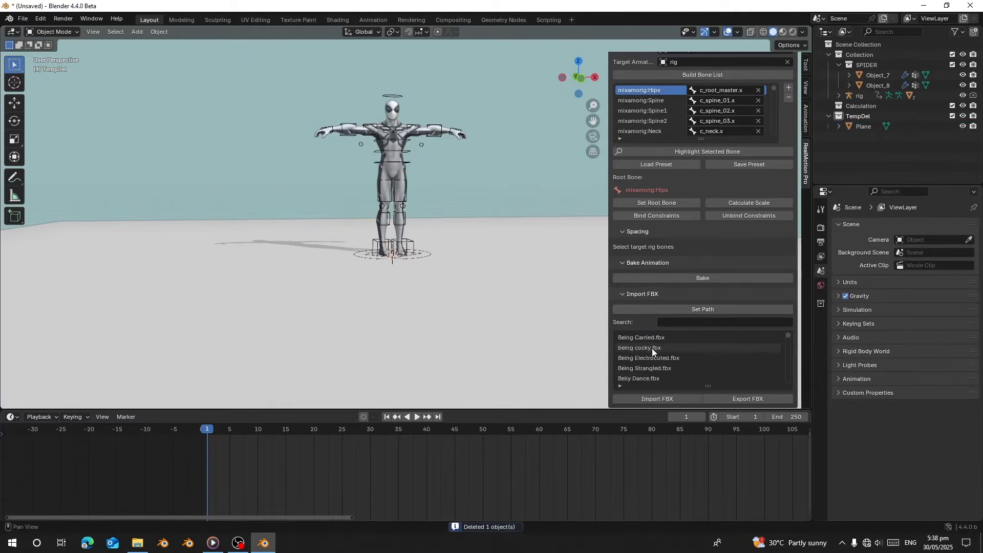
pyautogui.scroll(-5, 651, 358)
pyautogui.click(650, 337)
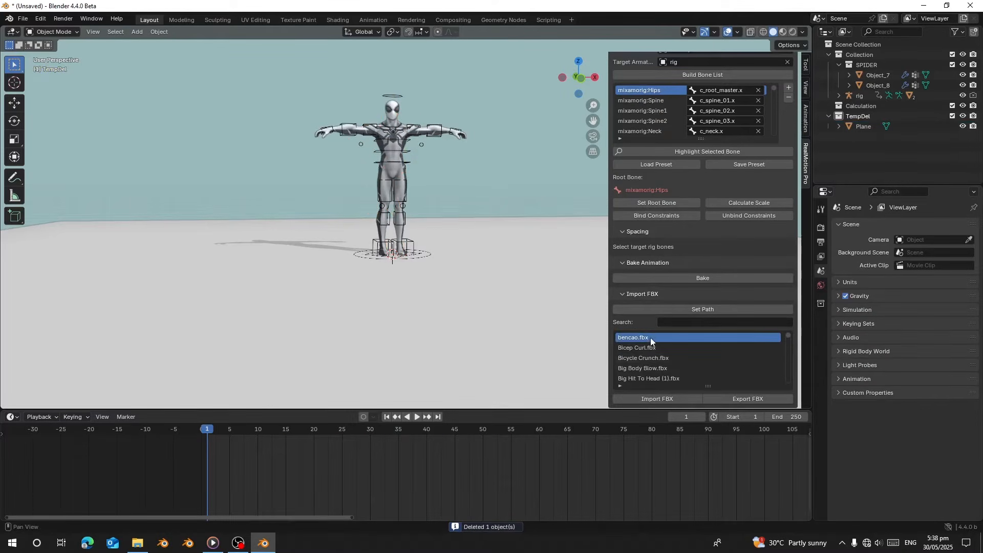
pyautogui.click(655, 399)
pyautogui.moveTo(251, 454); pyautogui.dragTo(370, 453)
# Step: Replace the source armature with bencao, bind the constraints, and play the result from frame 1
pyautogui.scroll(3, 767, 102)
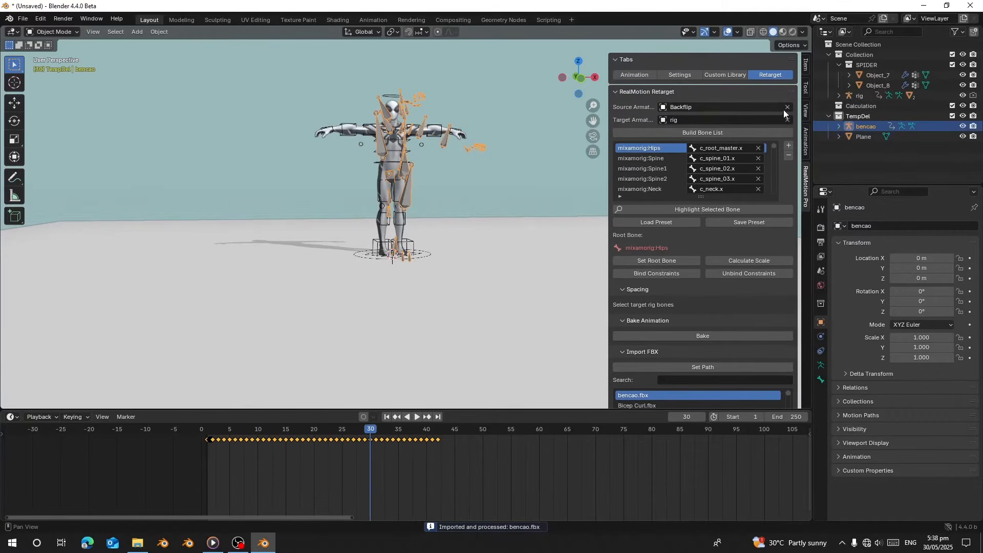
pyautogui.click(787, 107)
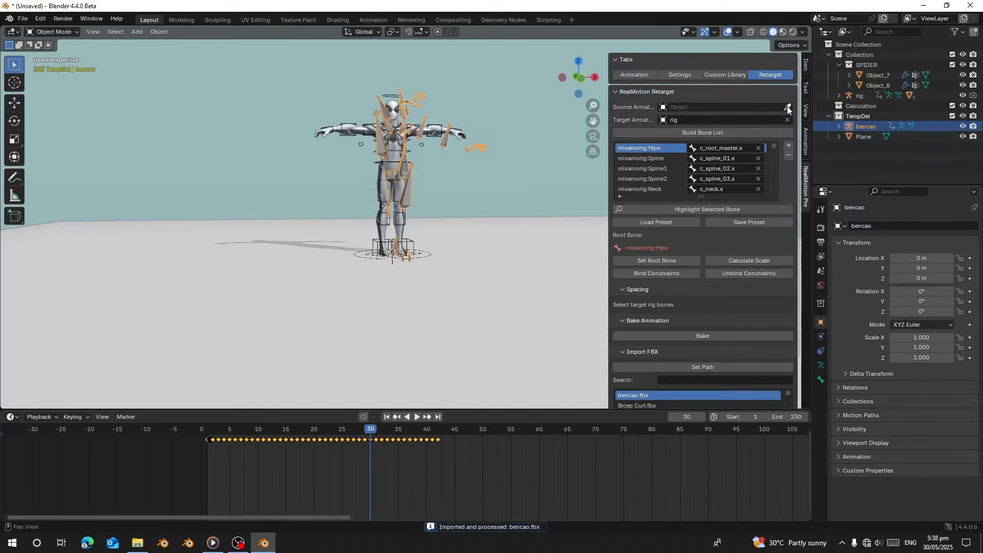
pyautogui.click(643, 273)
pyautogui.hotkey('shift', 'Left')
pyautogui.press('space')
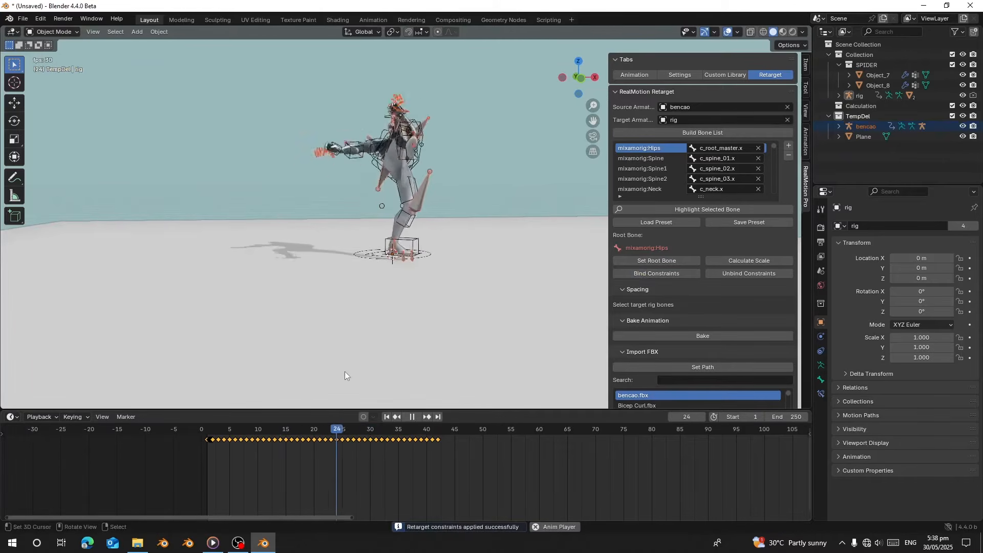
# Step: Lower the bencao armature about 0.058 m along Z to align the rig's feet, and replay the animation
pyautogui.press('Escape')
pyautogui.scroll(5, 436, 275)
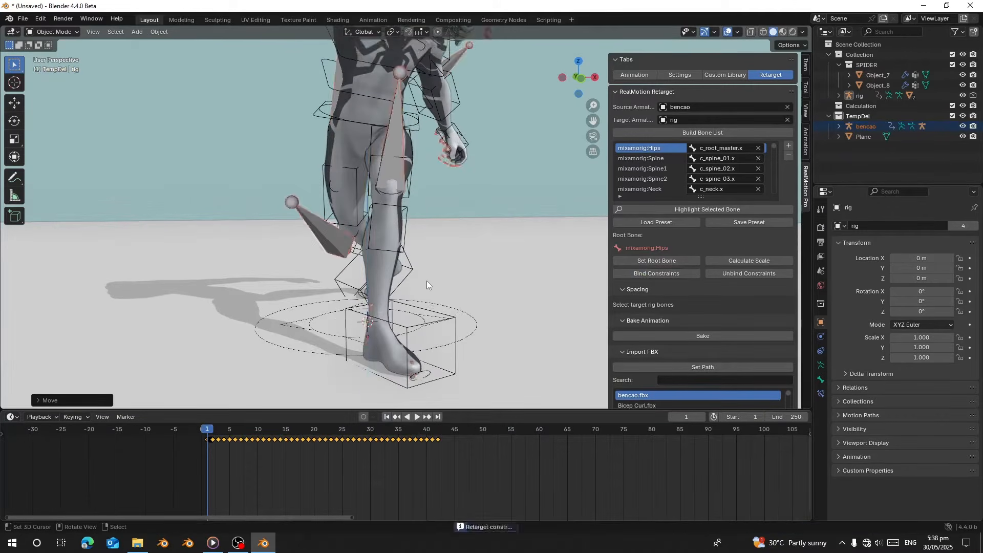
pyautogui.scroll(-5, 427, 286)
pyautogui.press('space')
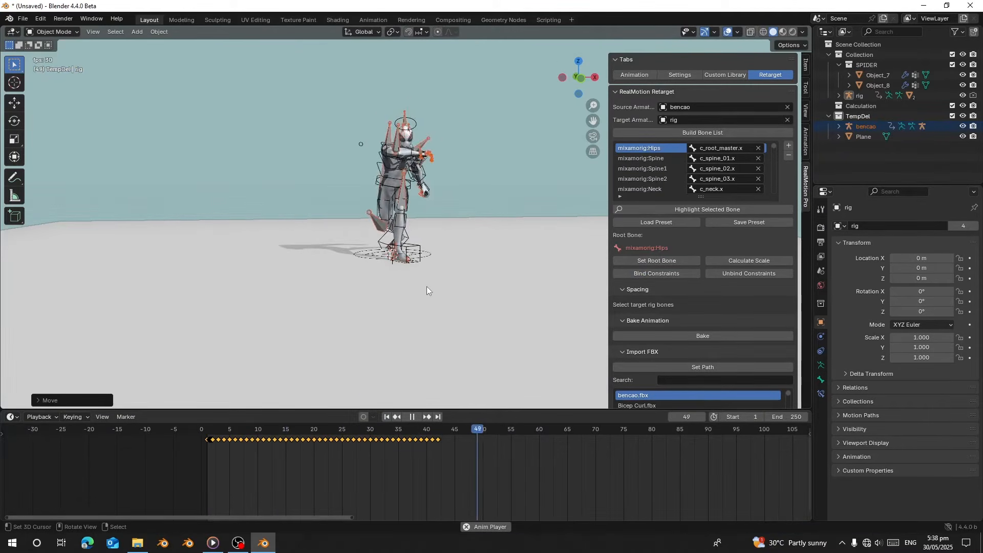
pyautogui.click(212, 432)
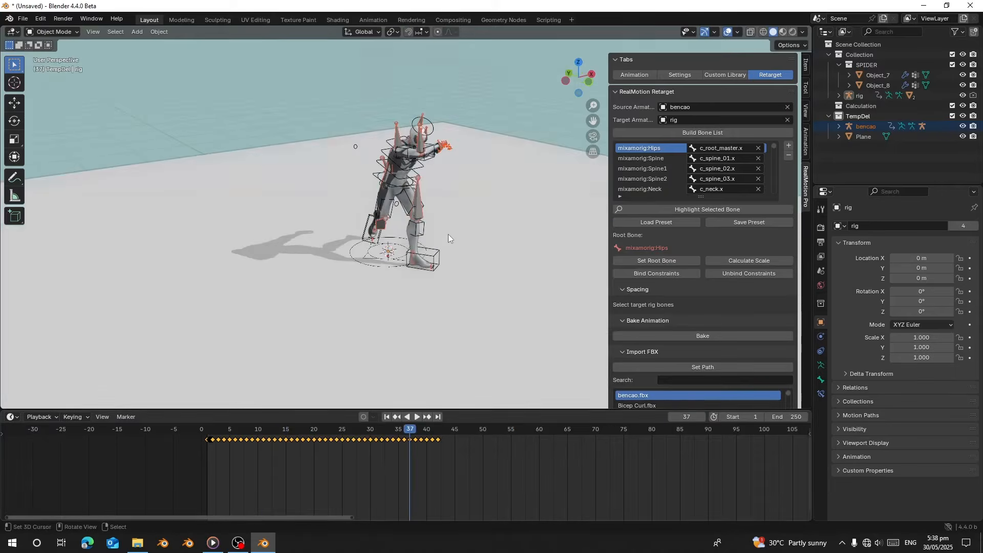
# Step: Bake the retargeted bencao animation onto the character's rig and play it from the start
pyautogui.scroll(3, 424, 254)
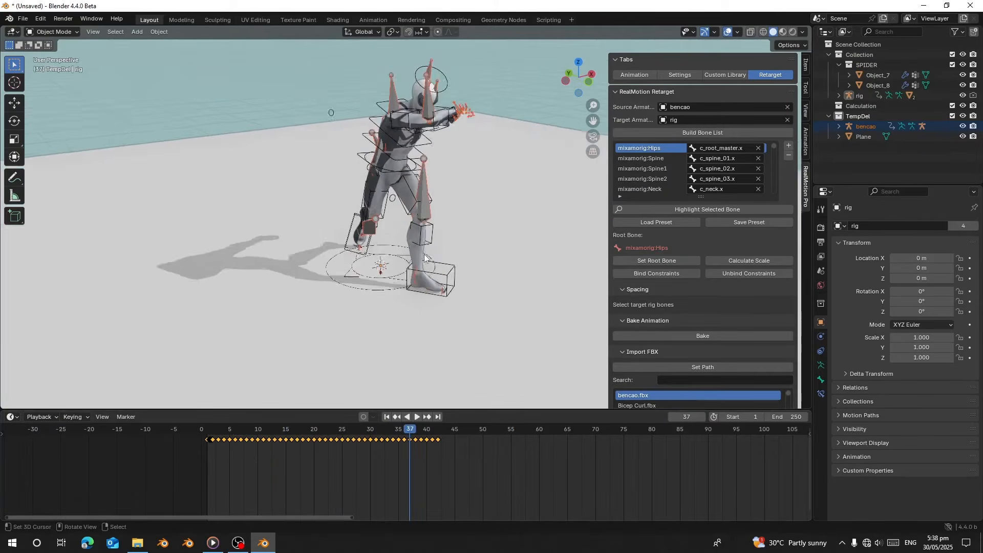
pyautogui.scroll(1, 424, 256)
pyautogui.scroll(-3, 684, 256)
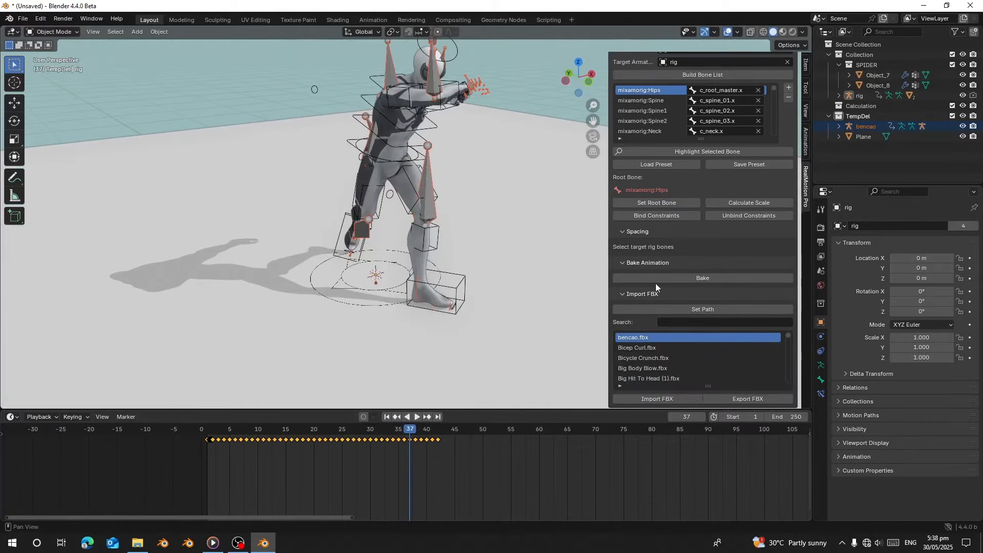
pyautogui.click(654, 279)
pyautogui.scroll(-4, 362, 308)
pyautogui.click(223, 431)
pyautogui.press('space')
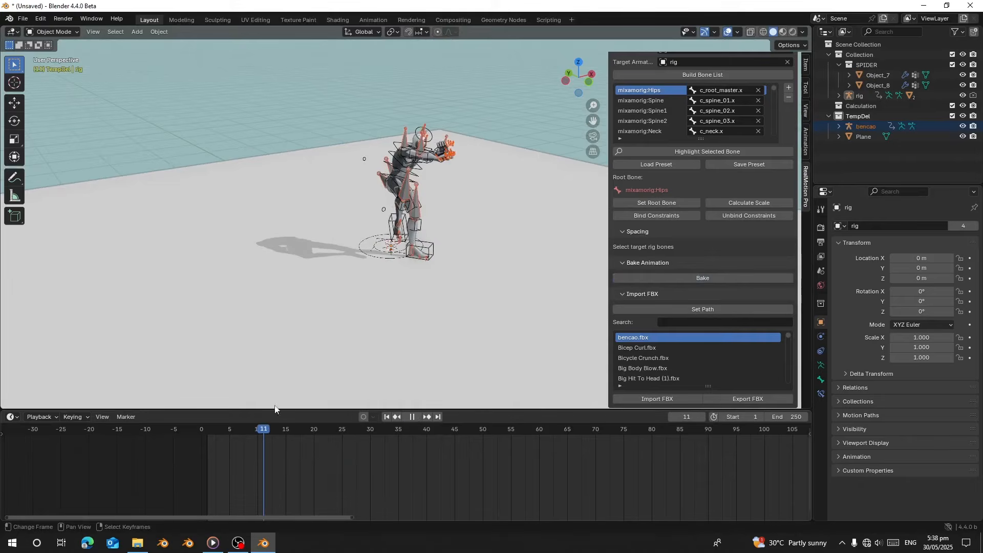
pyautogui.press('space')
# Step: Delete the bencao source armature and play the baked animation on the rig alone
pyautogui.click(419, 183)
pyautogui.press('x')
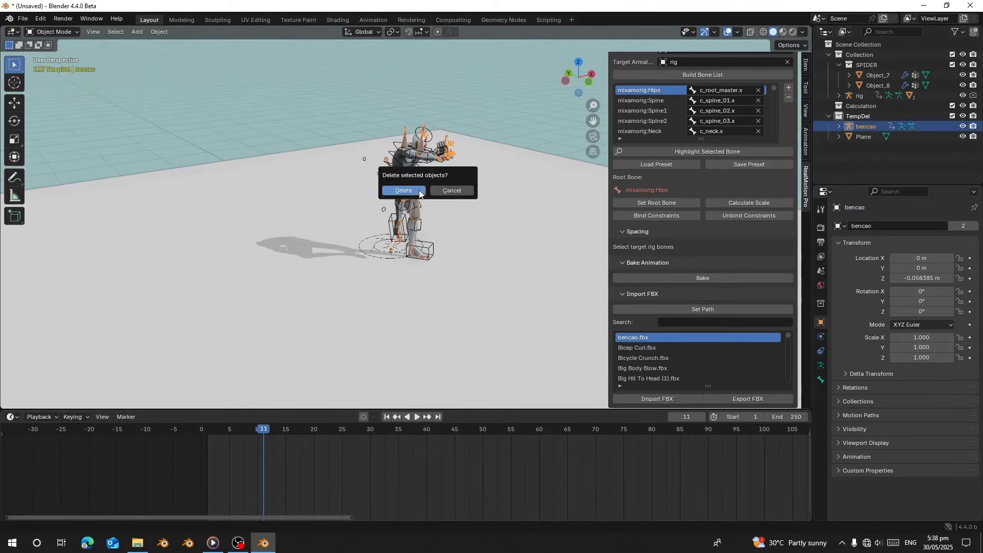
pyautogui.click(404, 190)
pyautogui.press('space')
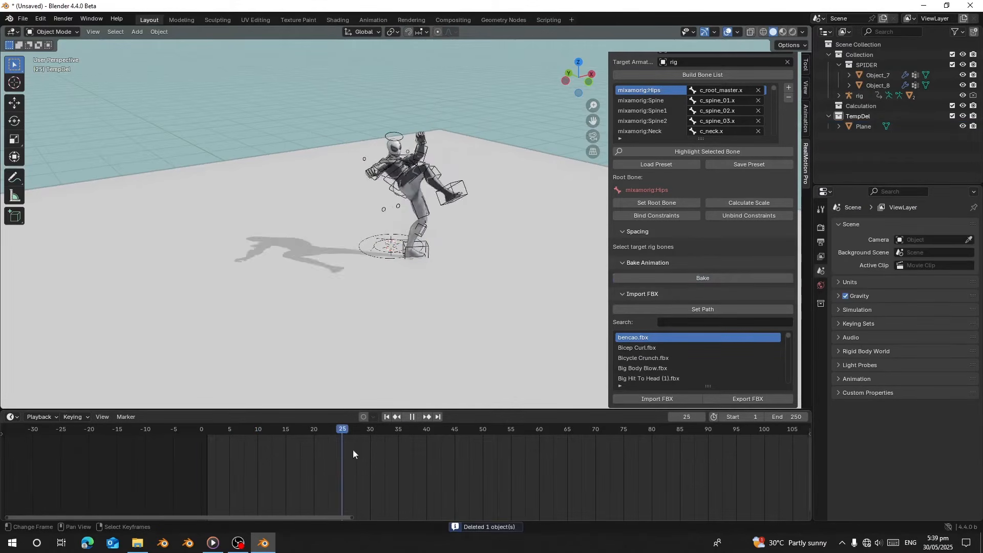
# Step: Replay the baked animation in the viewport and return to frame 1
pyautogui.moveTo(423, 452); pyautogui.dragTo(207, 438)
pyautogui.press('space')
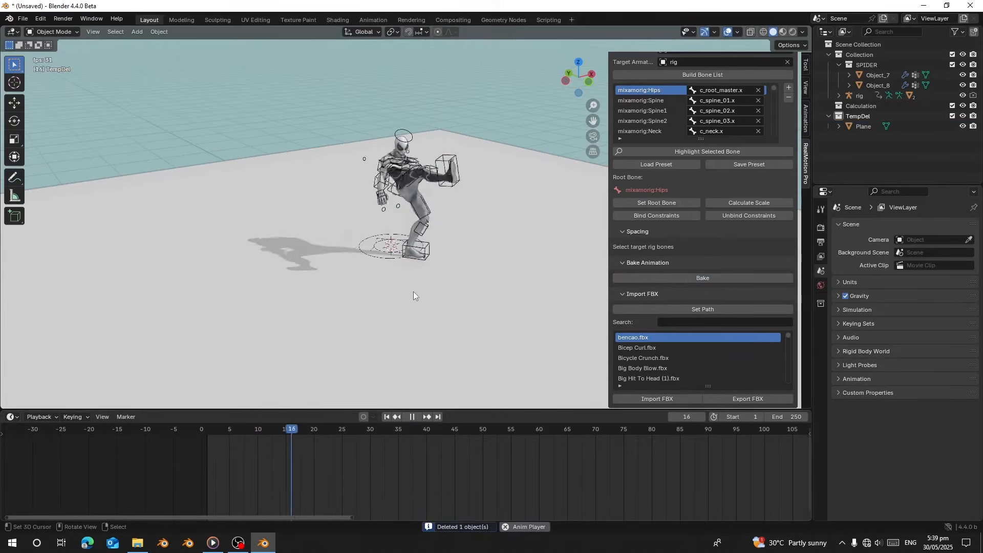
pyautogui.click(386, 417)
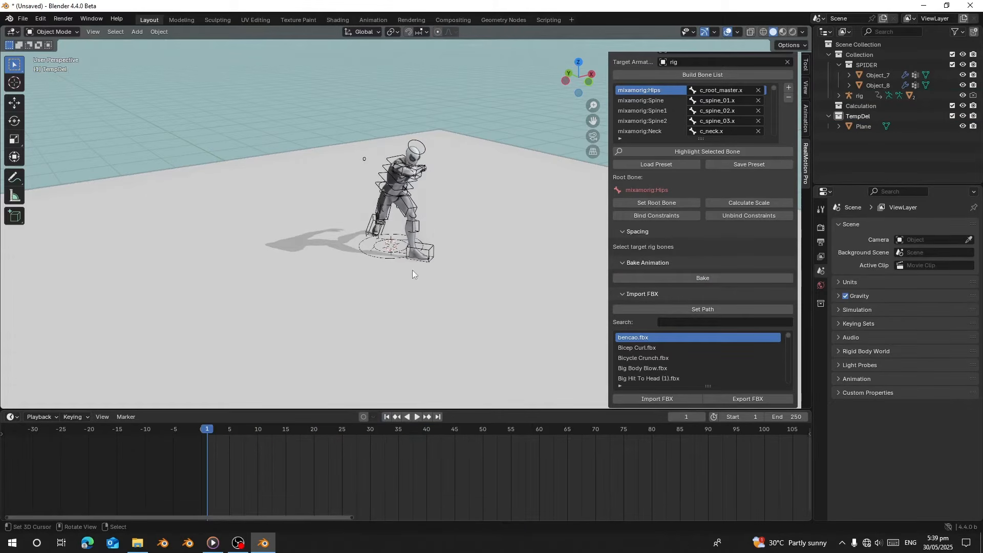
# Step: Select the character's rig and activate Foot Lock for it in RealMotion Pro's animation tools
pyautogui.click(428, 251)
pyautogui.scroll(3, 631, 226)
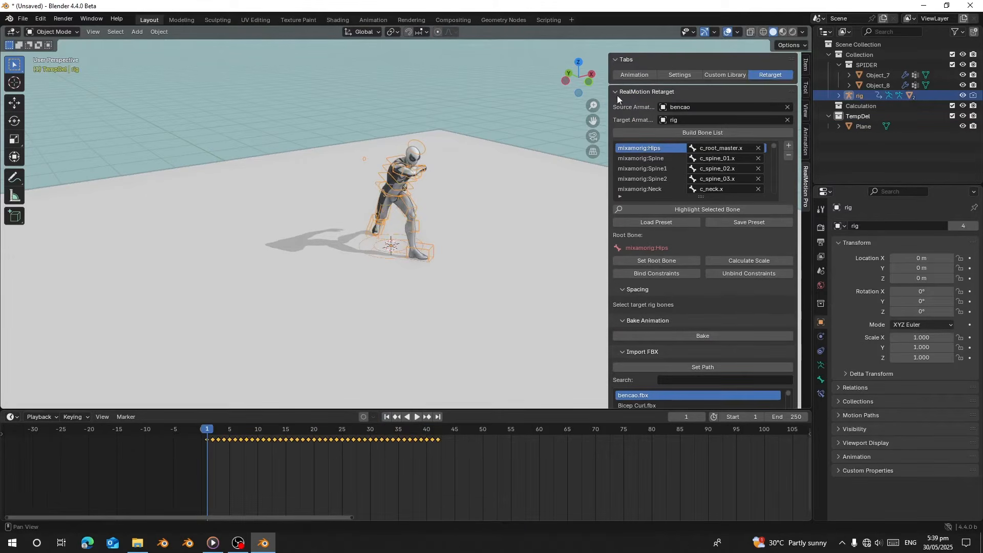
pyautogui.click(634, 75)
pyautogui.scroll(-10, 679, 291)
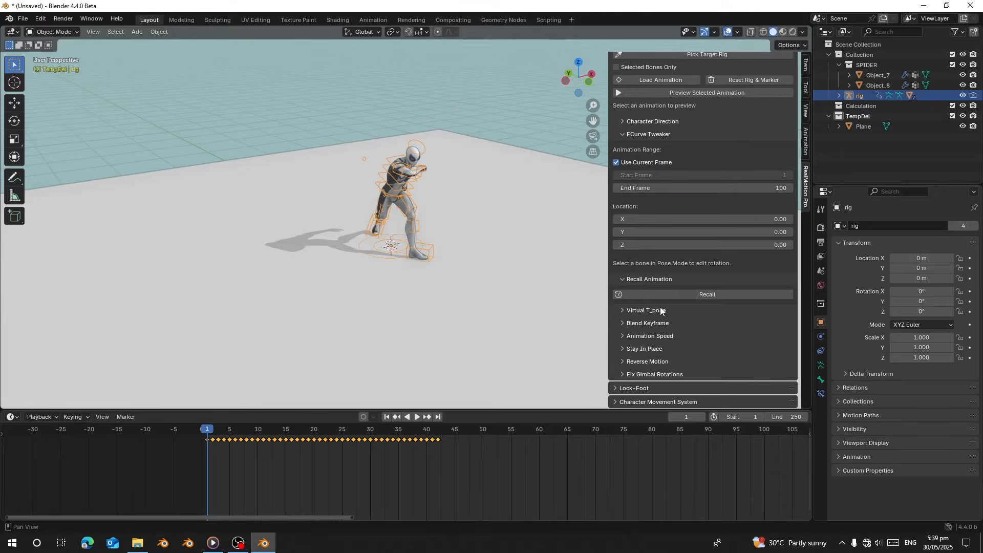
pyautogui.scroll(8, 421, 315)
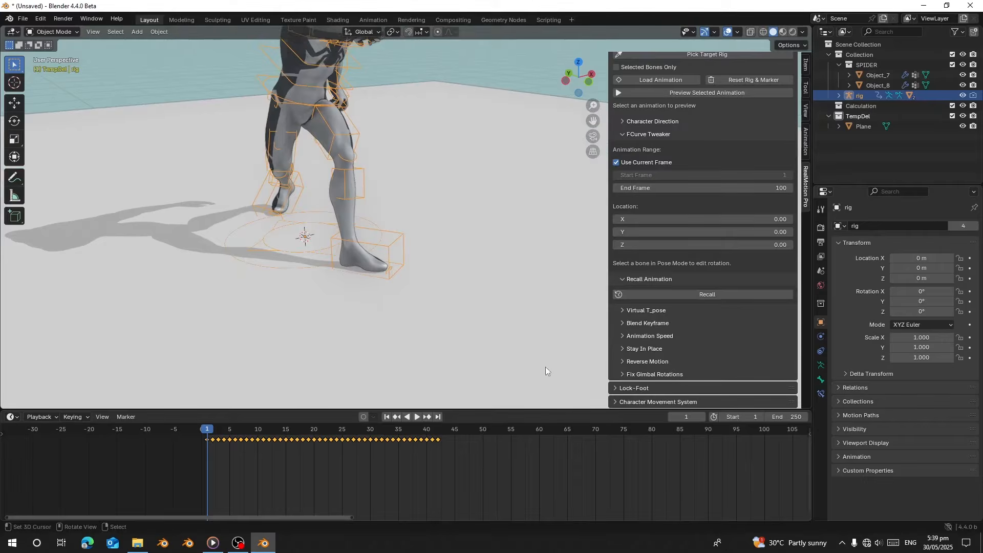
pyautogui.click(651, 388)
pyautogui.scroll(-5, 647, 312)
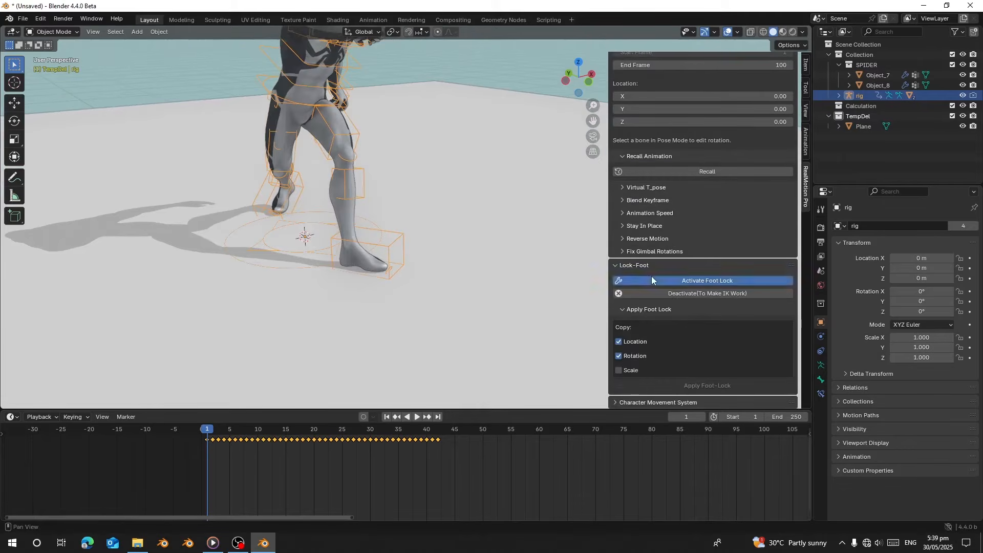
pyautogui.click(652, 280)
# Step: Switch the rig to Pose Mode, select the planted foot's control, and review its motion from frame 1 to 42
pyautogui.click(51, 31)
pyautogui.click(51, 70)
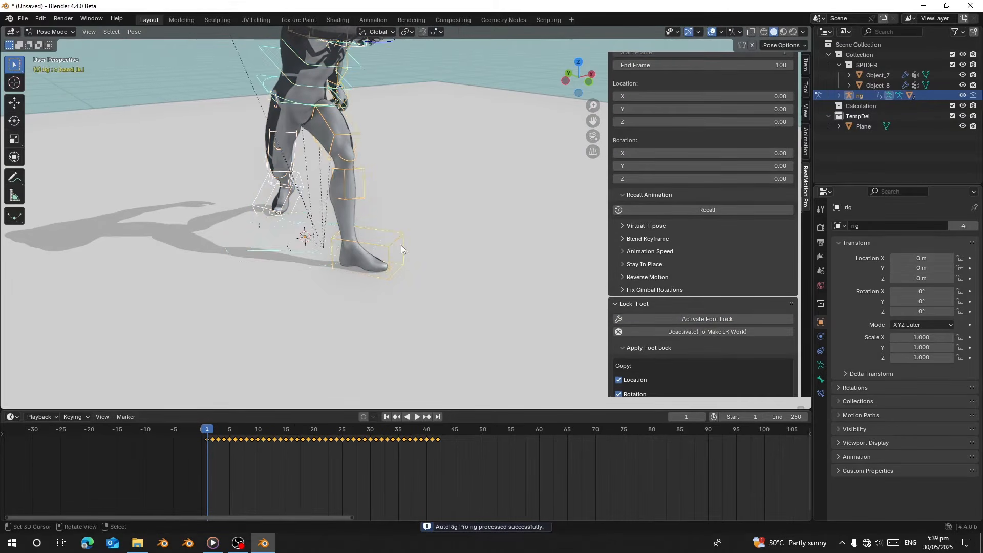
pyautogui.press('space')
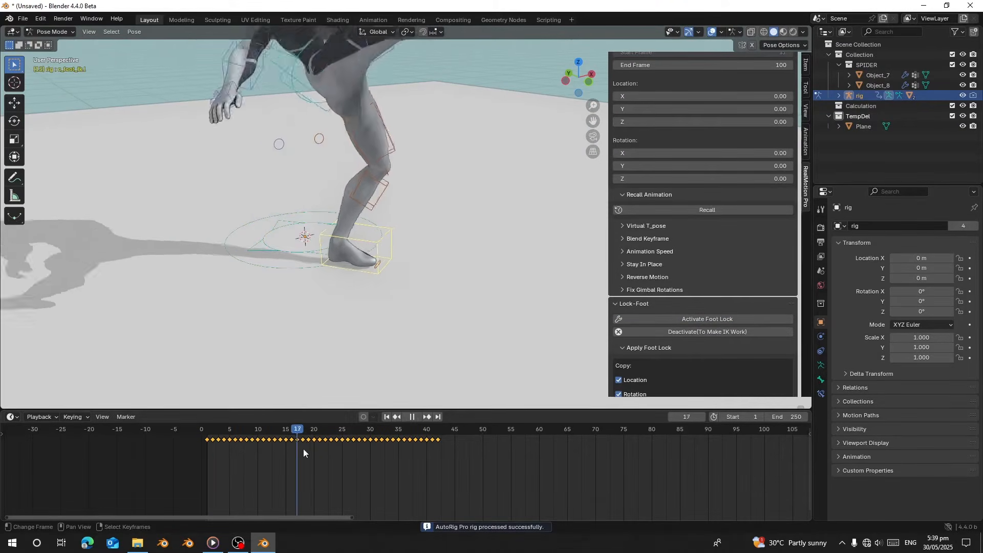
pyautogui.press('space')
pyautogui.hotkey('shift', 'Left')
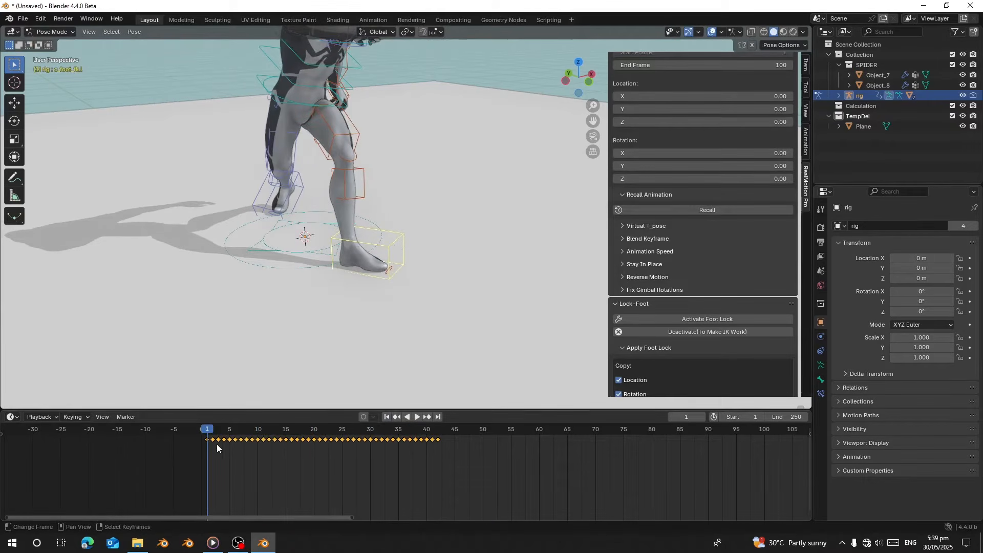
pyautogui.moveTo(217, 448); pyautogui.dragTo(439, 439)
pyautogui.scroll(-3, 656, 373)
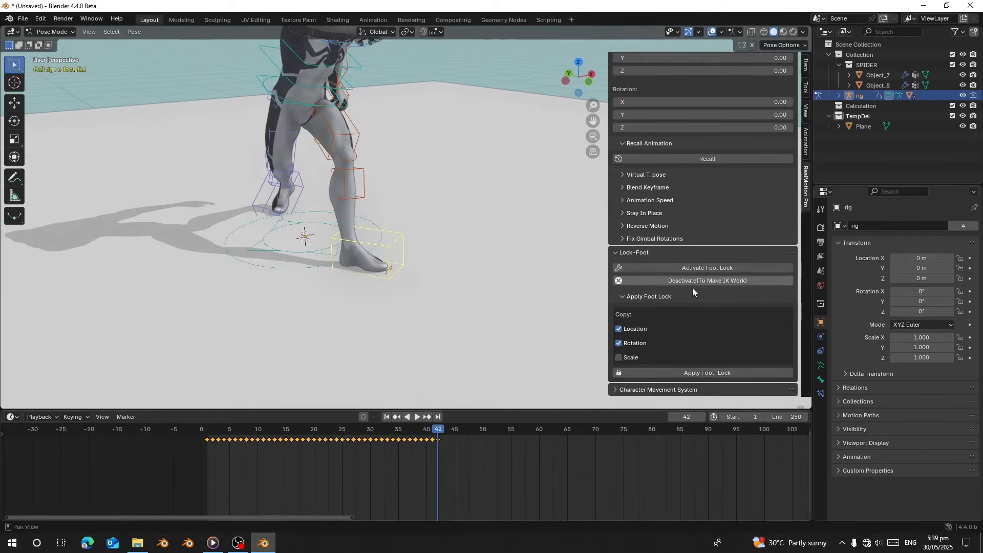
# Step: Apply the foot lock to the planted foot with Use Current Frame off, start frame 1 and end frame 42
pyautogui.click(702, 373)
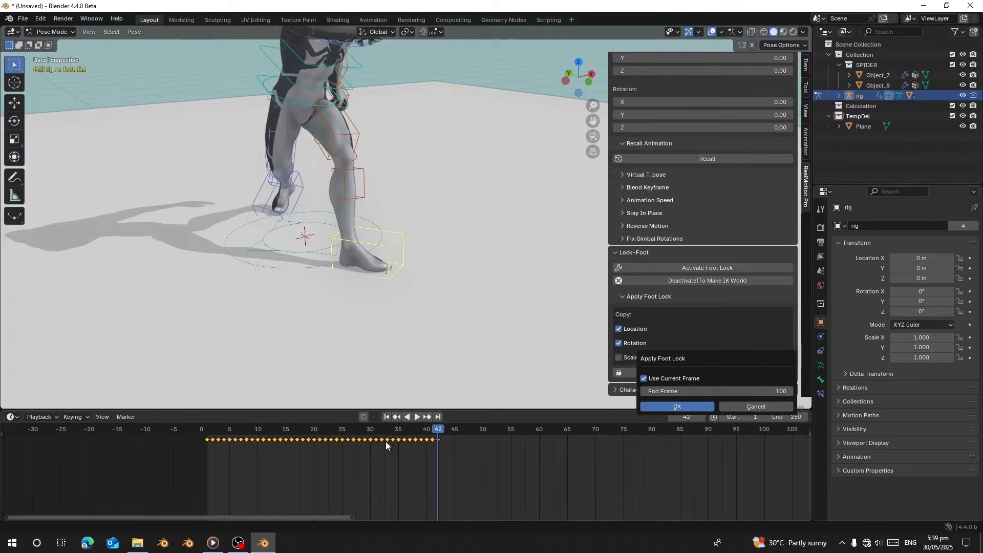
pyautogui.click(675, 391)
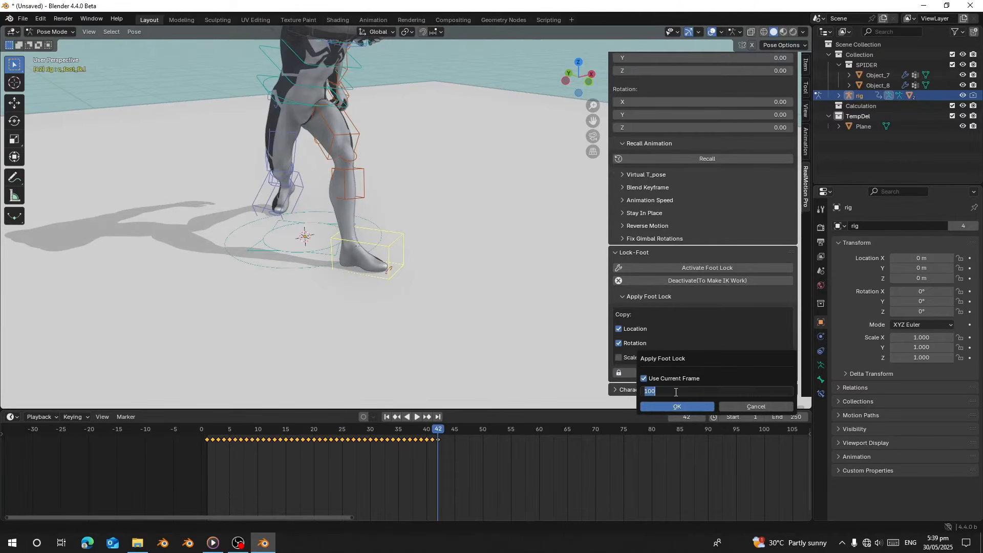
pyautogui.write('42')
pyautogui.press('Return')
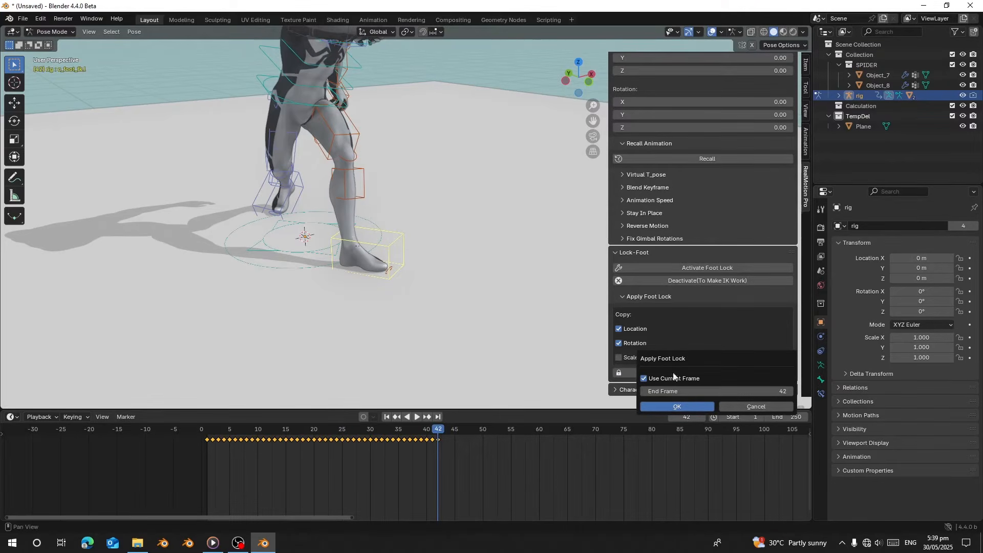
pyautogui.click(673, 378)
pyautogui.click(668, 389)
pyautogui.write('1')
pyautogui.press('Return')
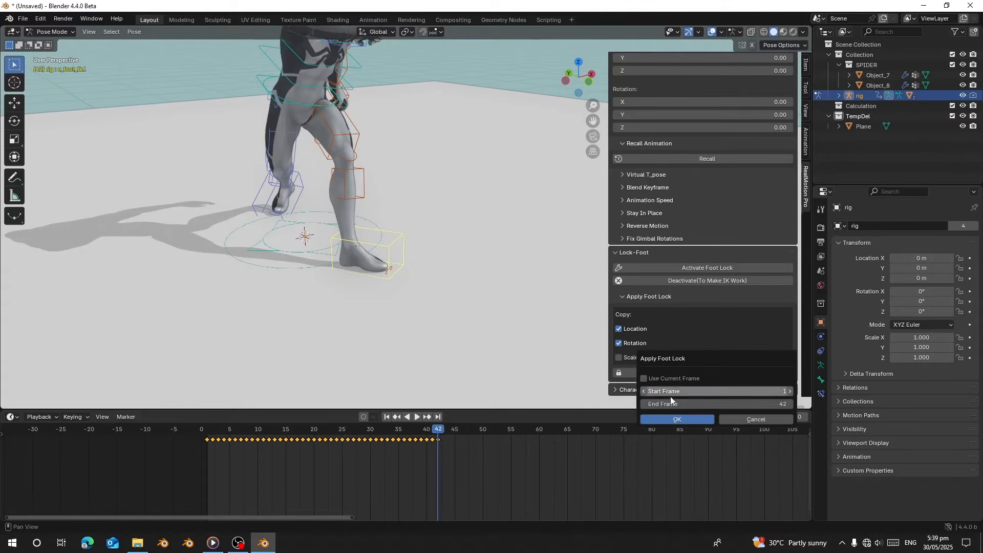
pyautogui.click(663, 417)
# Step: Play the foot-locked animation from frame 1 and examine the planted foot
pyautogui.moveTo(410, 452); pyautogui.dragTo(207, 454)
pyautogui.press('space')
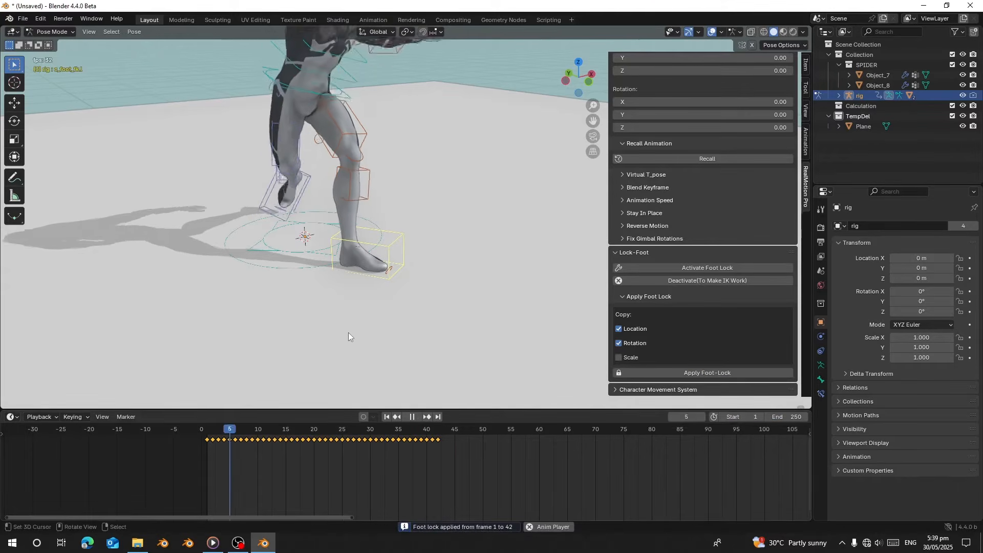
pyautogui.scroll(-4, 352, 334)
pyautogui.click(233, 467)
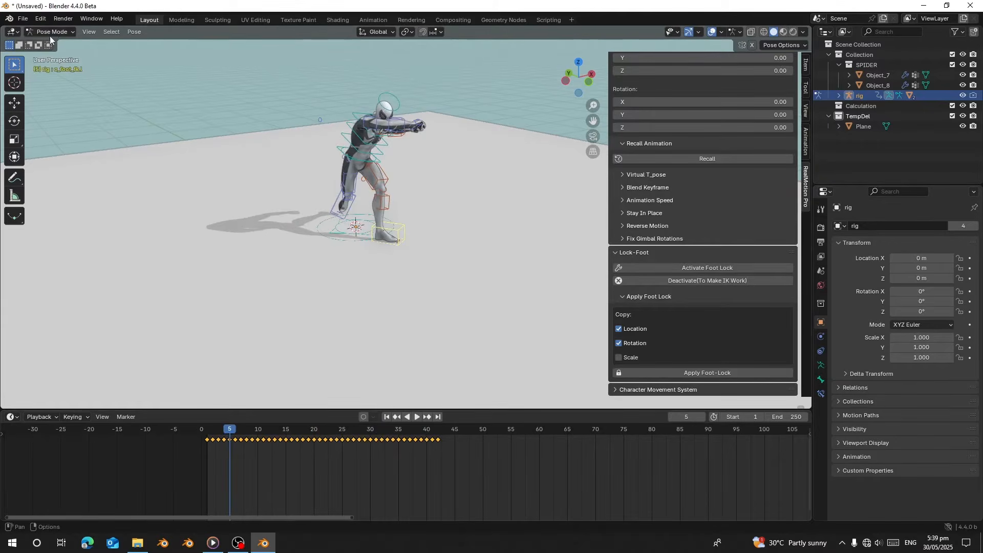
# Step: Return the rig to Object Mode and review the foot-locked animation through to frame 43
pyautogui.click(50, 32)
pyautogui.click(59, 41)
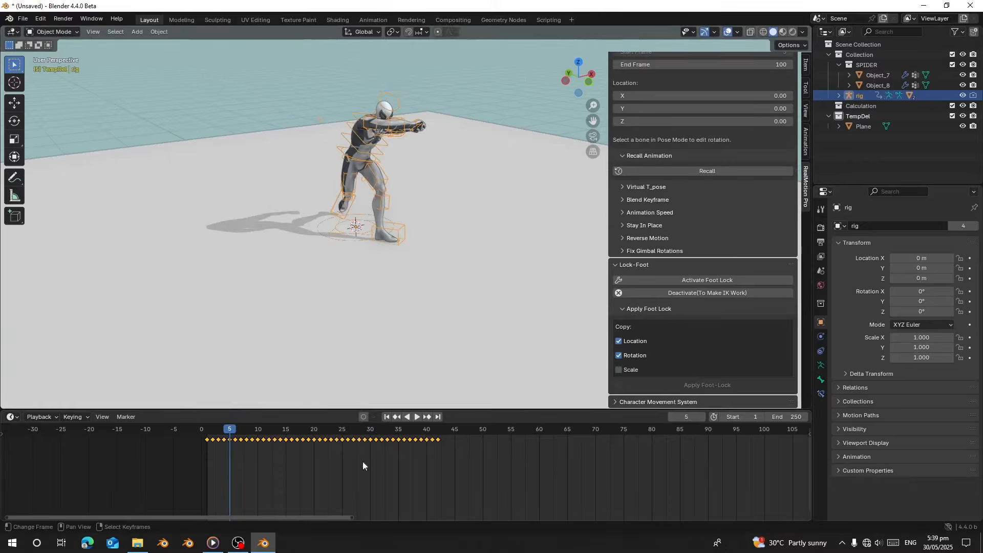
pyautogui.press('space')
pyautogui.press('space')
pyautogui.moveTo(359, 451); pyautogui.dragTo(442, 466)
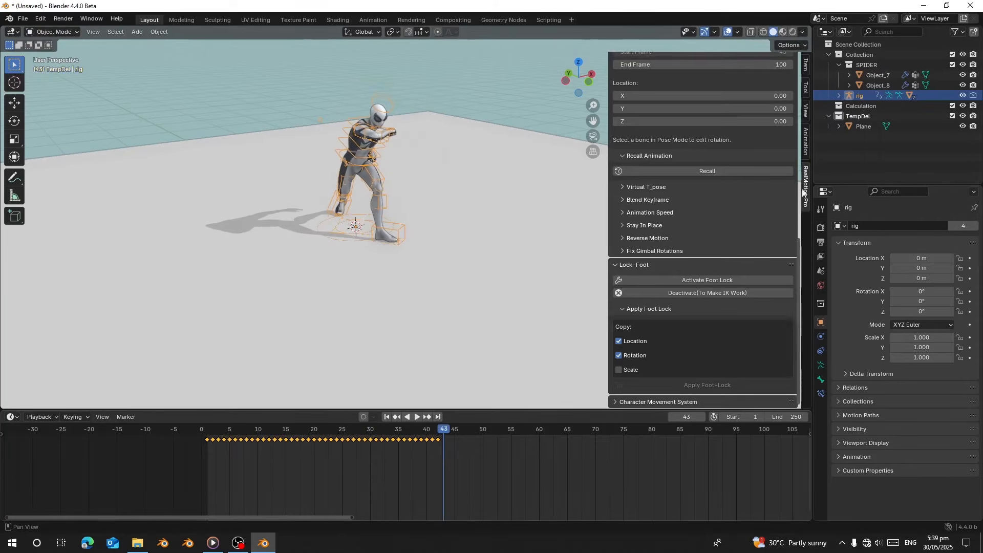
# Step: Open RealMotion Pro's Custom Library settings and return the animation to frame 1
pyautogui.scroll(12, 745, 188)
pyautogui.scroll(3, 737, 148)
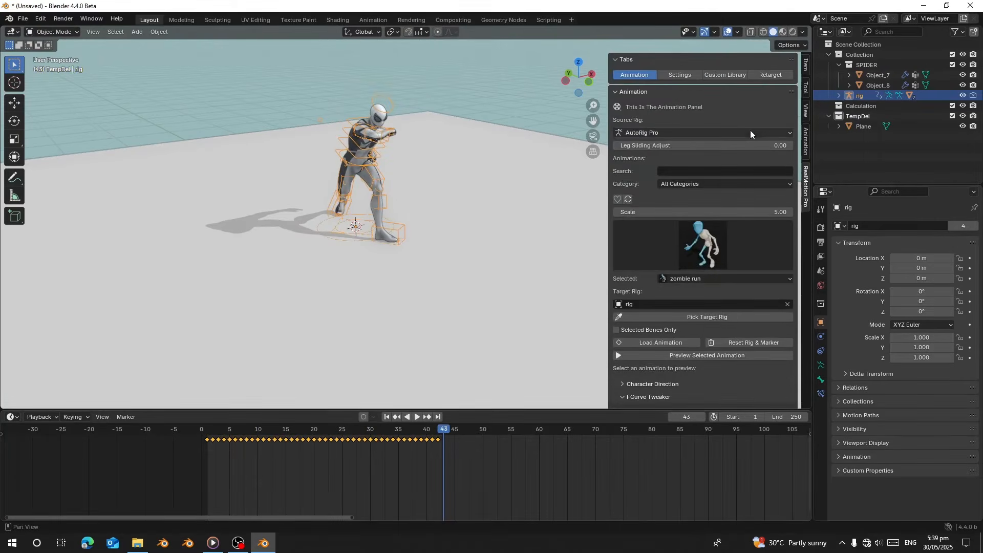
pyautogui.click(727, 76)
pyautogui.moveTo(364, 452); pyautogui.dragTo(297, 448)
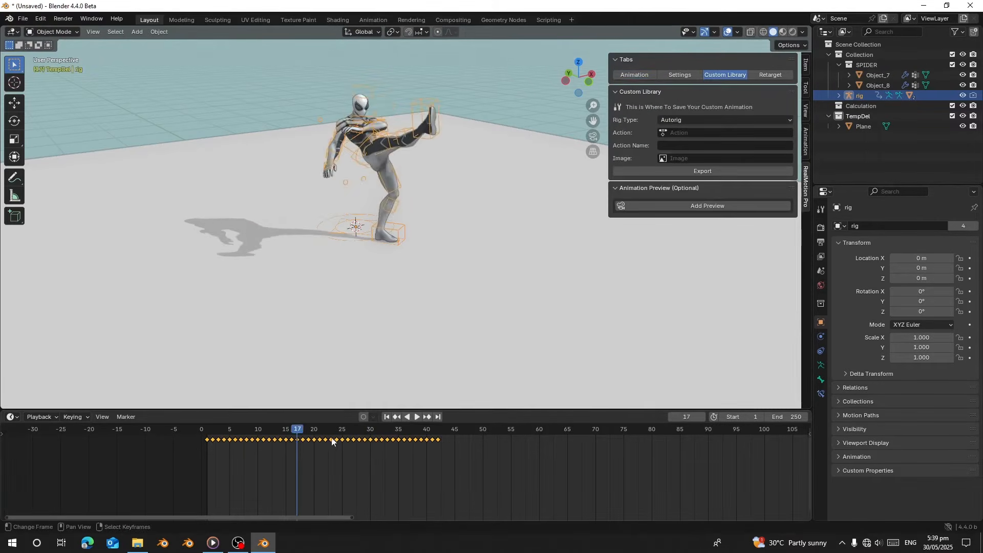
pyautogui.click(388, 416)
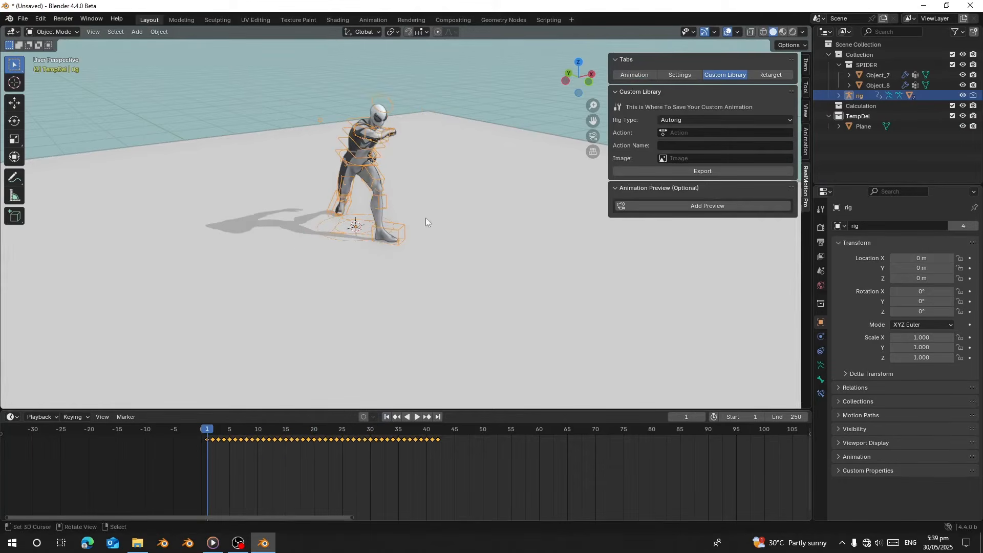
# Step: Change the timeline area to a Dope Sheet in Action Editor mode to show the rig's action
pyautogui.click(11, 416)
pyautogui.click(130, 320)
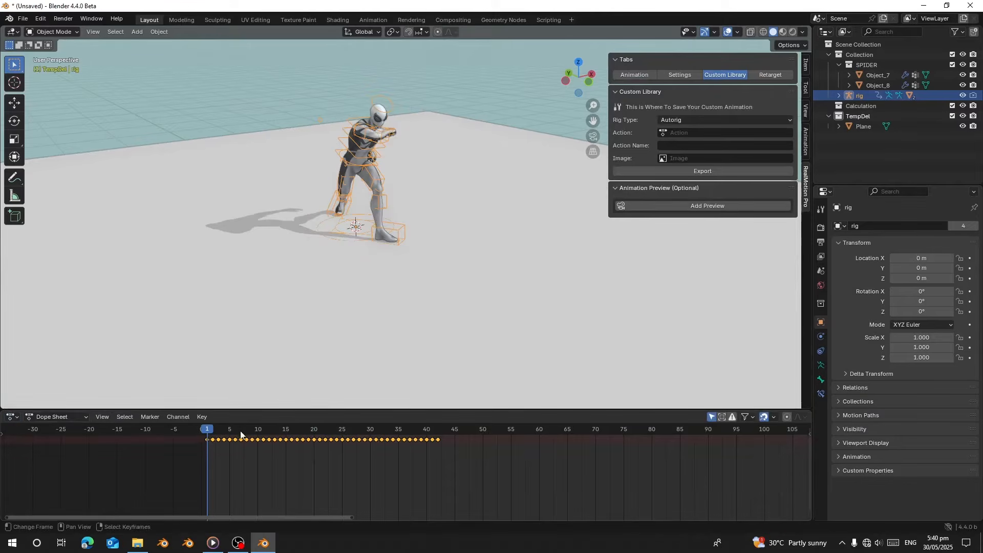
pyautogui.click(56, 416)
pyautogui.click(72, 451)
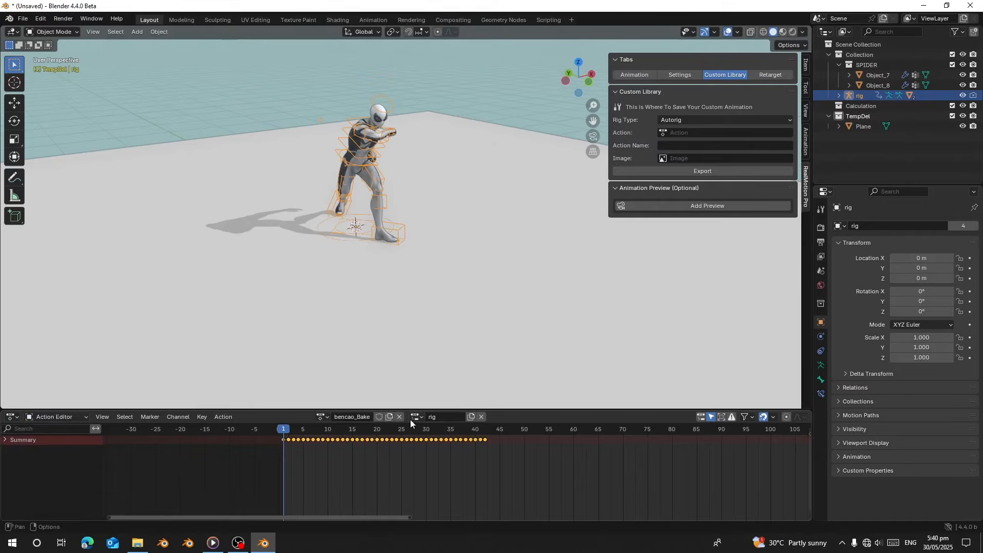
# Step: Set the custom library entry's rig type to Autorig and its action to bencao_Bake
pyautogui.click(690, 121)
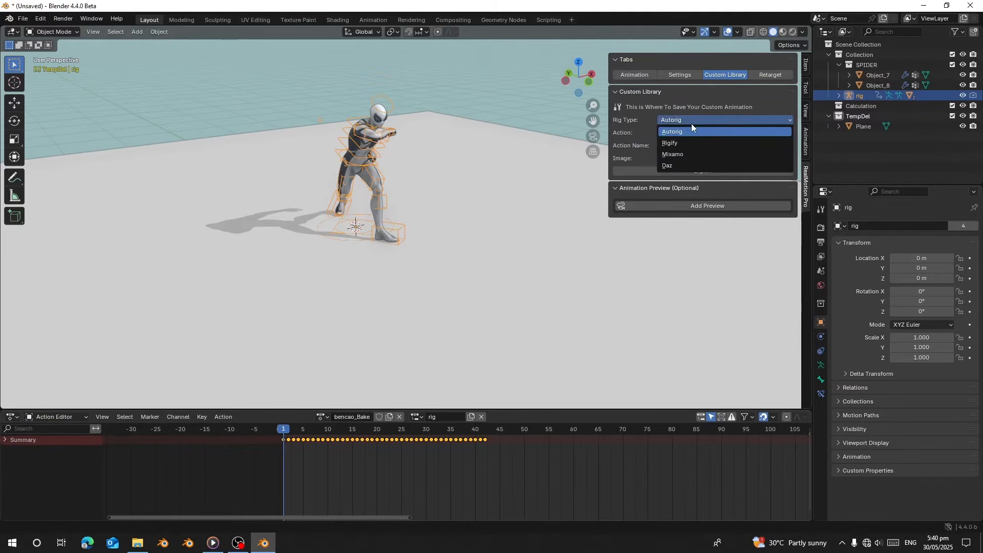
pyautogui.click(674, 131)
pyautogui.click(717, 133)
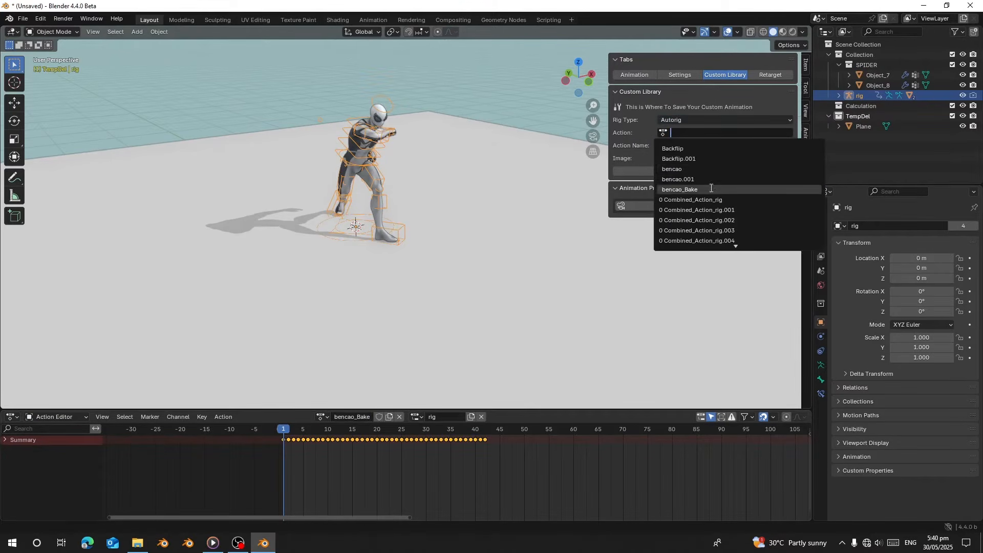
pyautogui.click(704, 189)
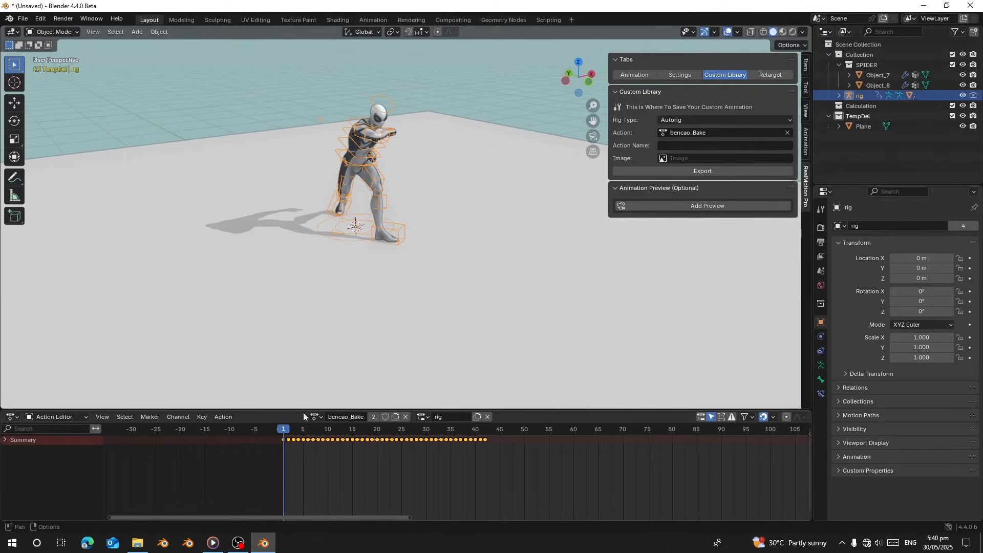
pyautogui.moveTo(339, 436); pyautogui.dragTo(283, 467)
# Step: Name the custom library action bencao
pyautogui.moveTo(492, 177); pyautogui.dragTo(450, 154, button='middle')
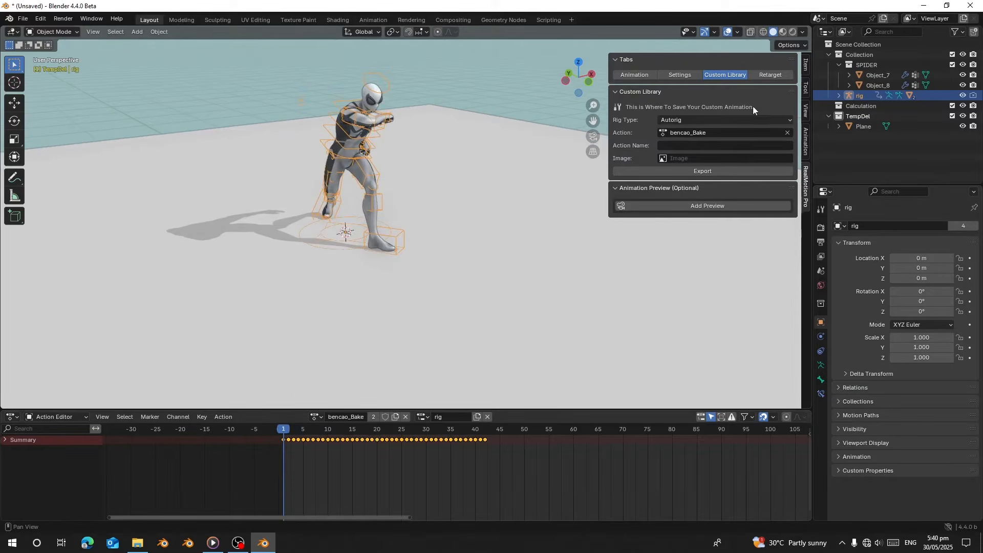
pyautogui.click(700, 145)
pyautogui.write('bencao_Bake')
pyautogui.press('Delete')
pyautogui.press('Delete')
pyautogui.press('Delete')
pyautogui.press('Delete')
pyautogui.press('Delete')
pyautogui.press('Return')
# Step: Render a viewport image of the posed character and assign Render Result as the library entry's image
pyautogui.moveTo(351, 244)
pyautogui.mouseDown(button='middle')
pyautogui.moveTo(342, 215)
pyautogui.moveTo(359, 246)
pyautogui.mouseUp(button='middle')
pyautogui.click(94, 32)
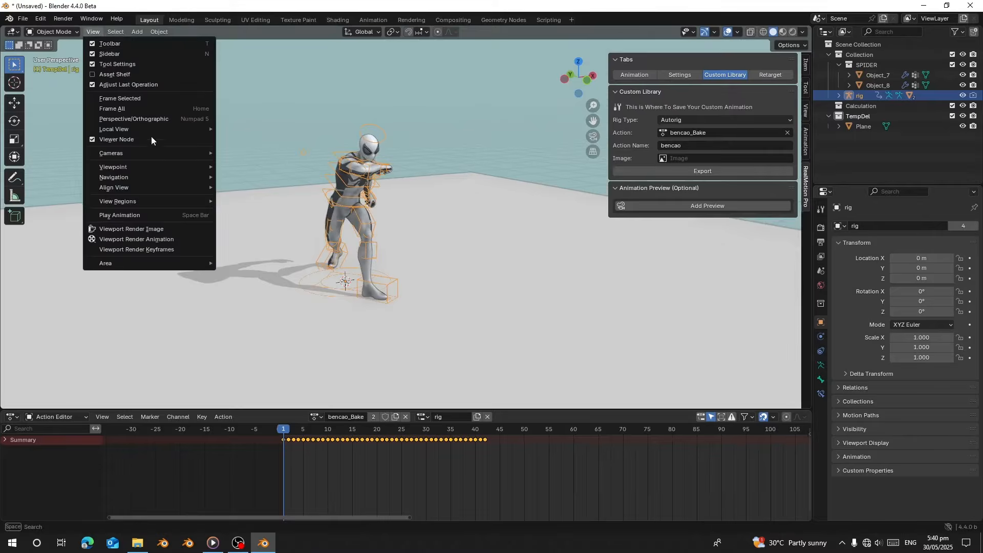
pyautogui.click(171, 230)
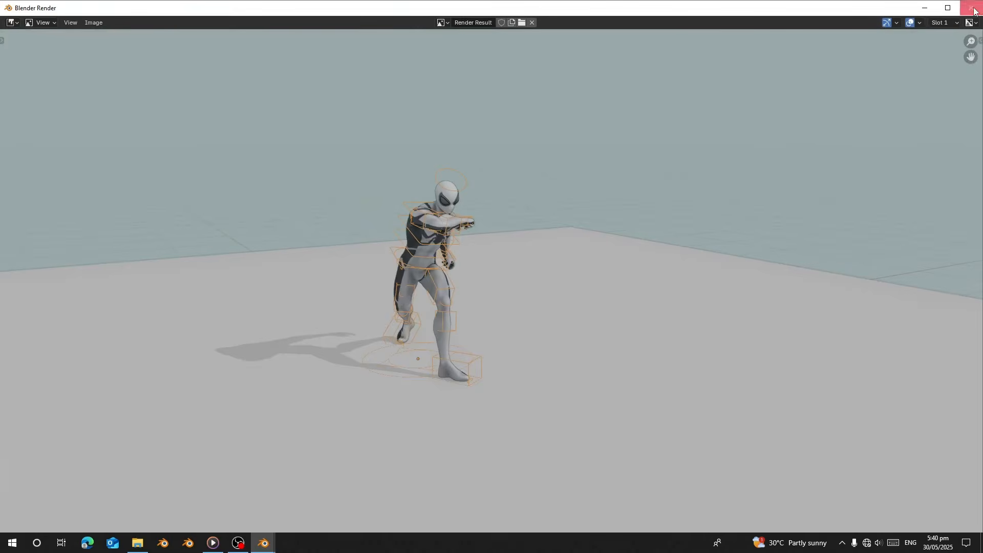
pyautogui.click(971, 8)
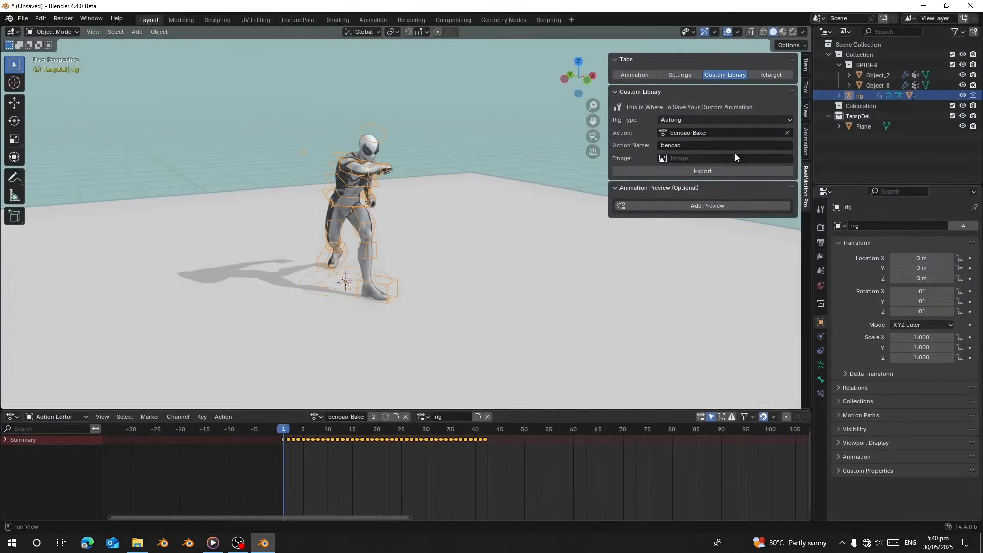
pyautogui.click(735, 156)
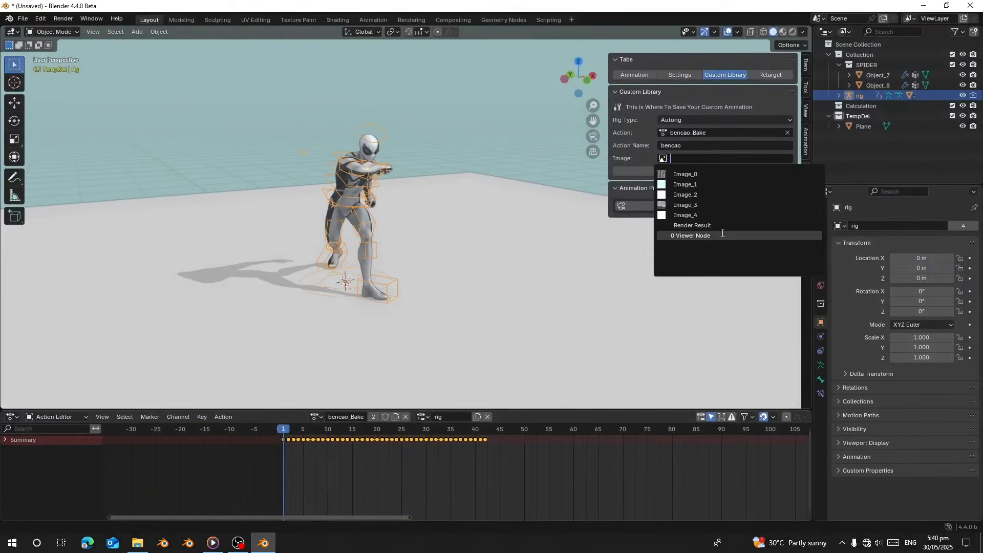
pyautogui.click(710, 225)
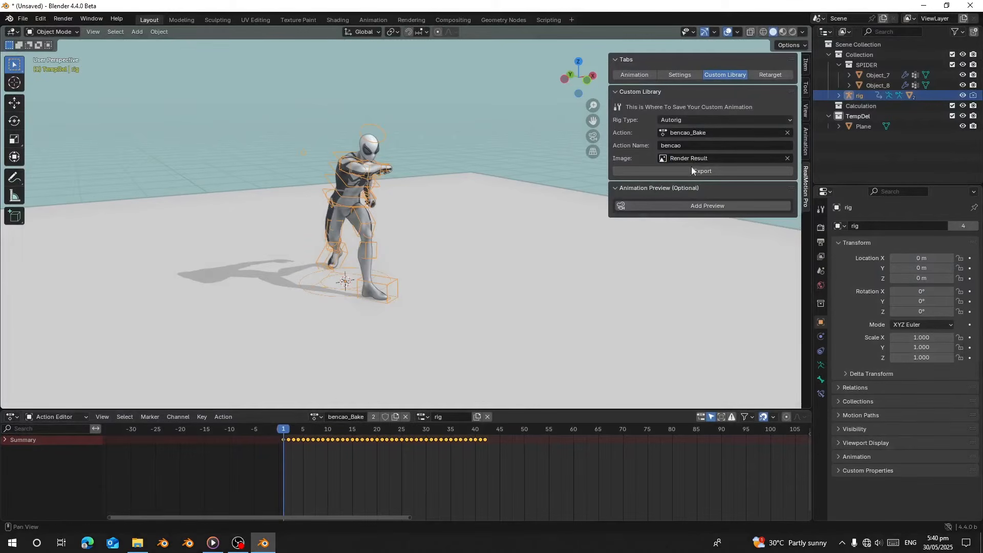
# Step: Examine how animation thumbnails appear in the Animation panel, then return to the Custom Library settings and view the character up close
pyautogui.click(635, 75)
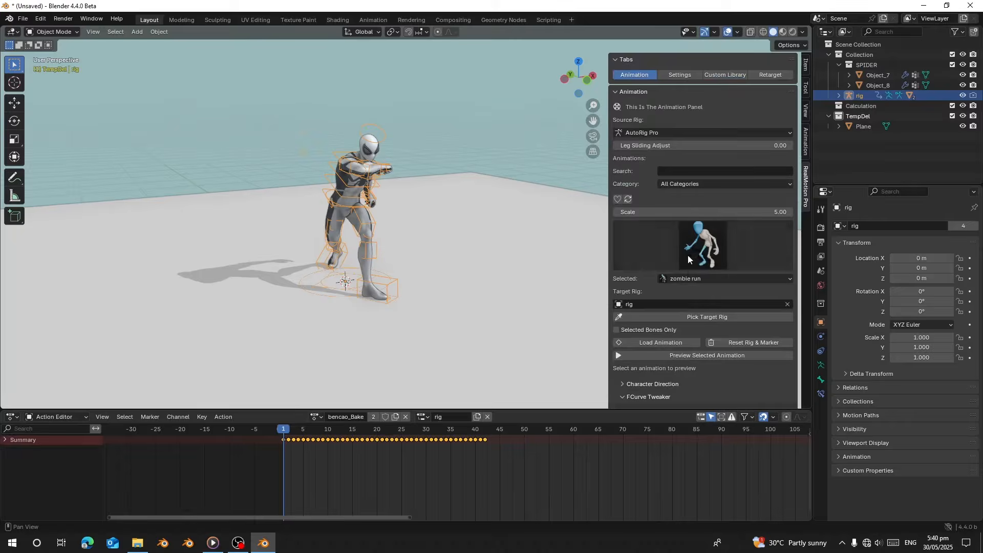
pyautogui.click(688, 256)
pyautogui.click(722, 73)
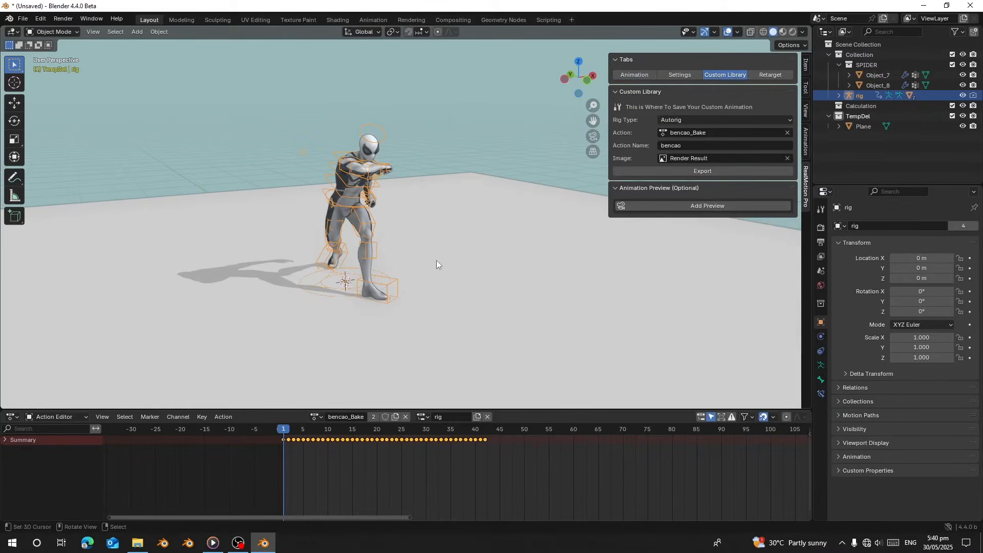
pyautogui.scroll(2, 287, 224)
pyautogui.scroll(3, 287, 220)
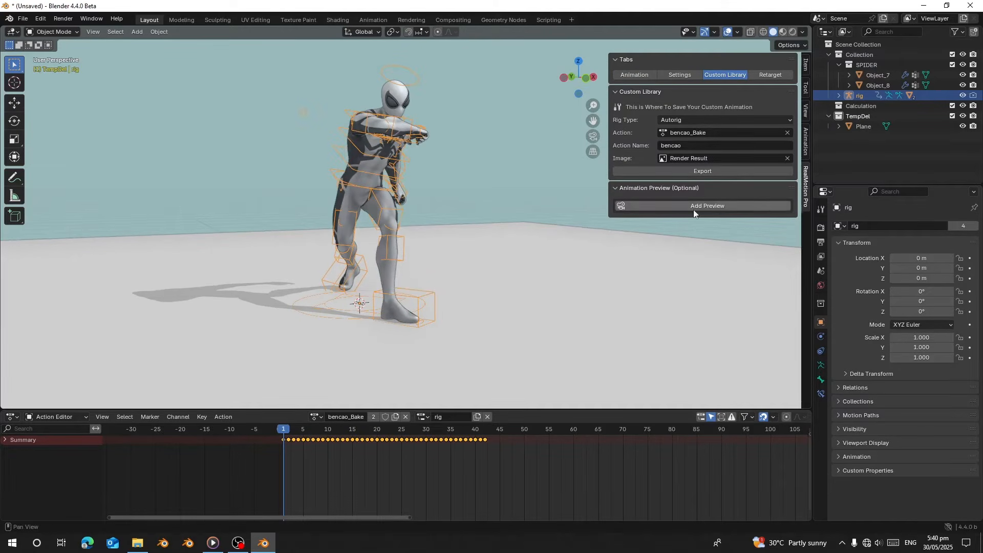
# Step: Save the scene as Untitled.blend and export the bencao action to the custom library
pyautogui.moveTo(428, 183)
pyautogui.mouseDown(button='middle')
pyautogui.moveTo(429, 164)
pyautogui.moveTo(432, 180)
pyautogui.mouseUp(button='middle')
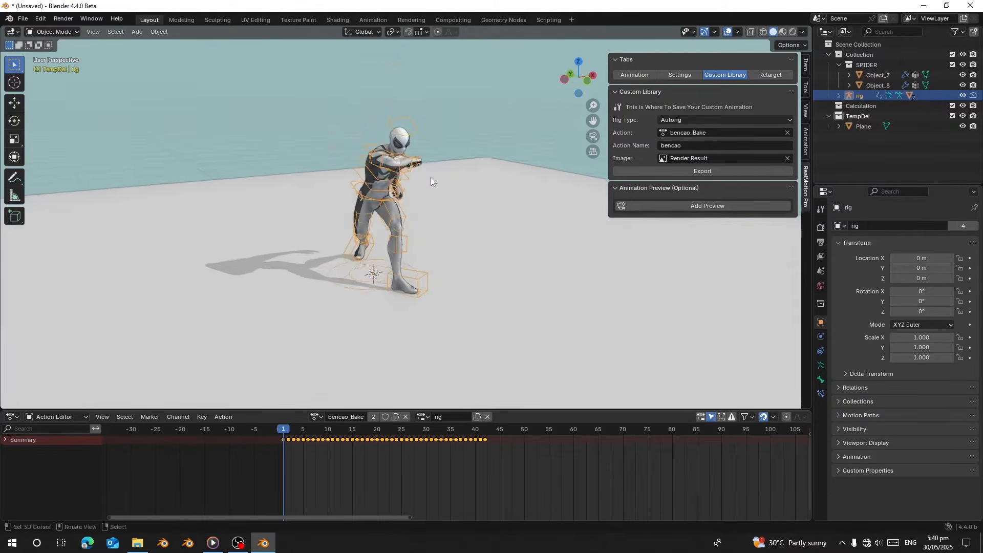
pyautogui.click(705, 172)
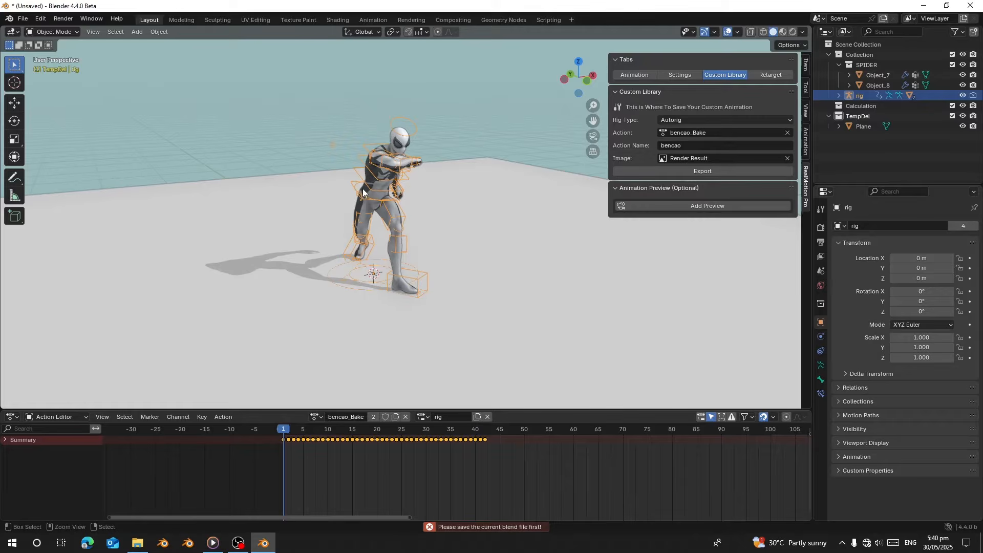
pyautogui.hotkey('ctrl', 's')
pyautogui.moveTo(363, 192); pyautogui.dragTo(453, 212, button='middle')
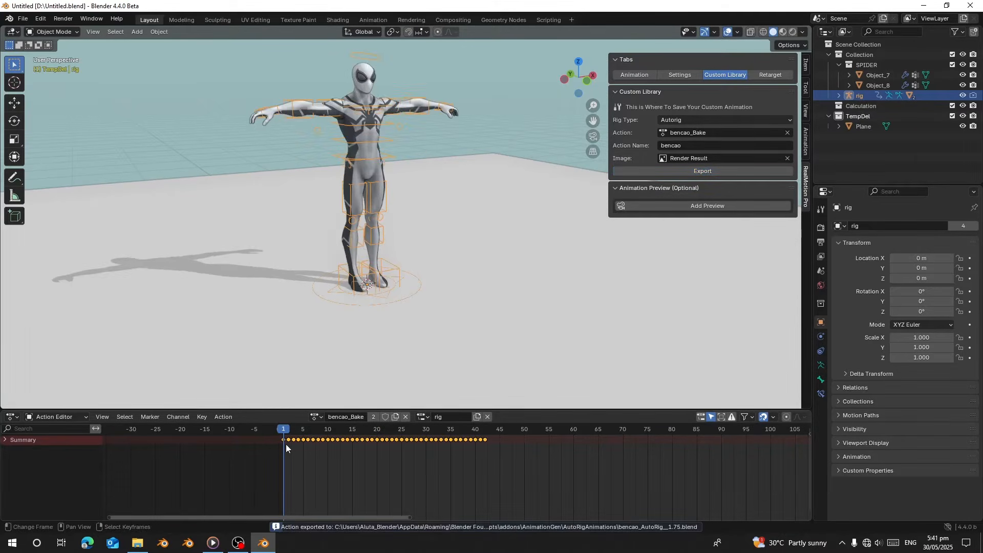
pyautogui.moveTo(285, 444)
pyautogui.mouseDown()
pyautogui.moveTo(426, 452)
pyautogui.moveTo(283, 459)
pyautogui.mouseUp()
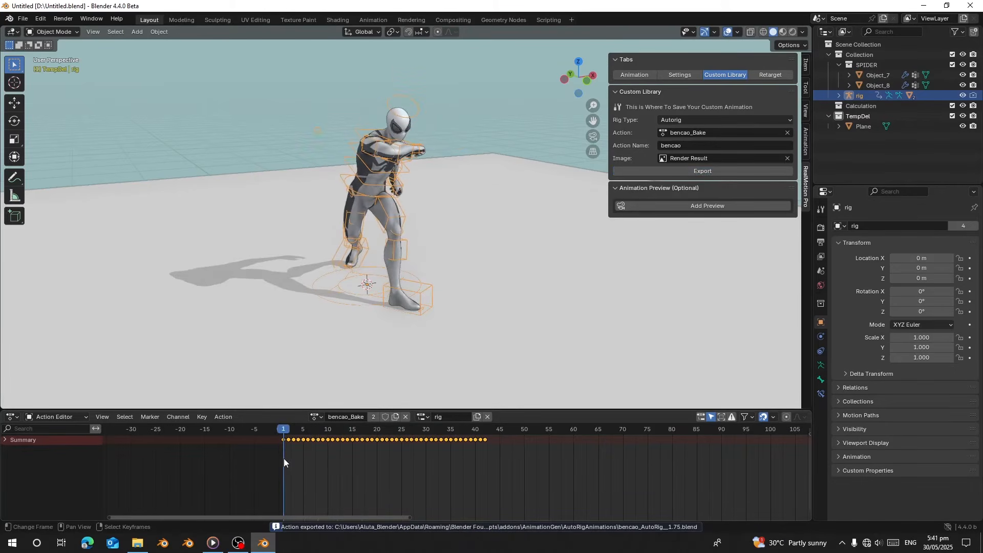
# Step: Filter the animation library to the Autorig category and select the bencao_AutoRig__1.75 animation
pyautogui.click(634, 78)
pyautogui.scroll(-4, 690, 272)
pyautogui.scroll(3, 689, 272)
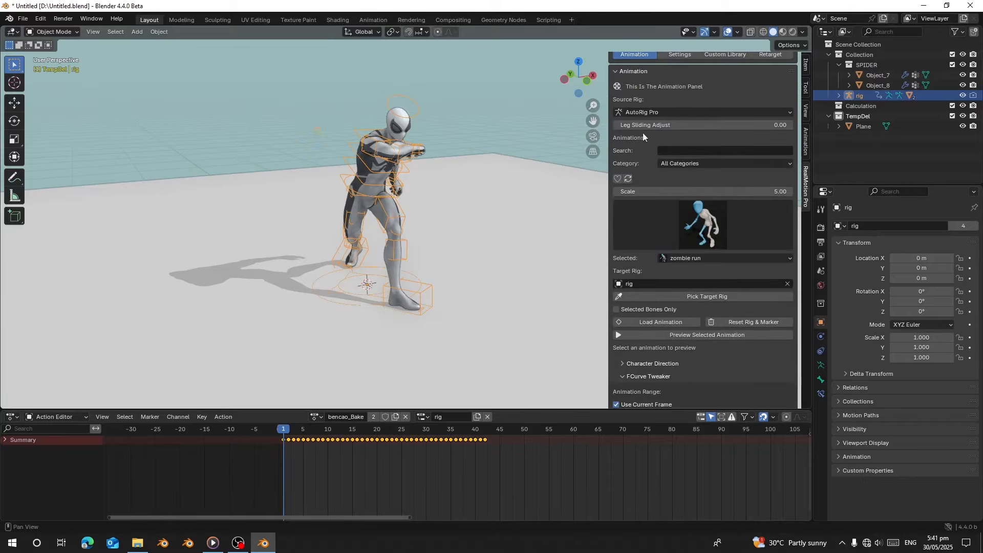
pyautogui.scroll(1, 698, 85)
pyautogui.click(720, 75)
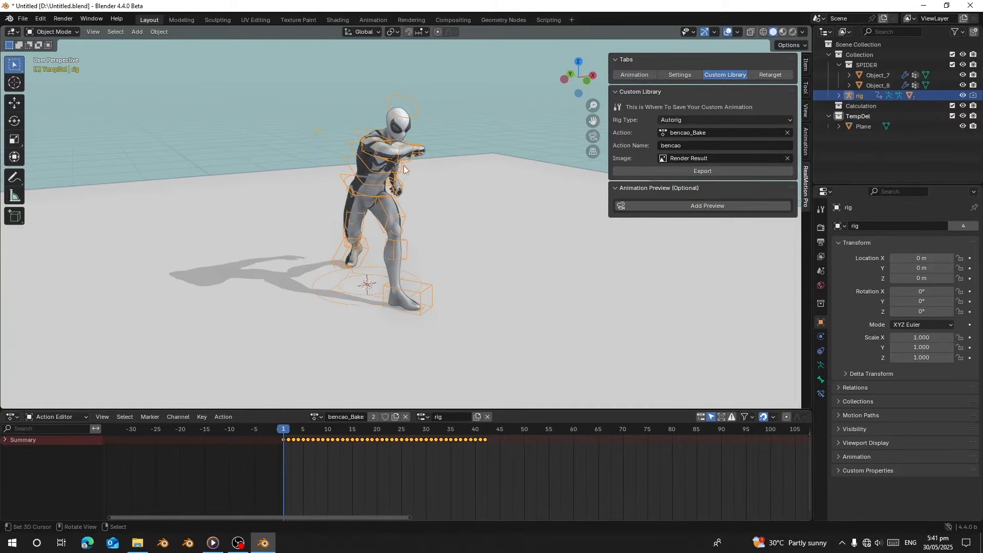
pyautogui.click(634, 75)
pyautogui.scroll(-4, 659, 168)
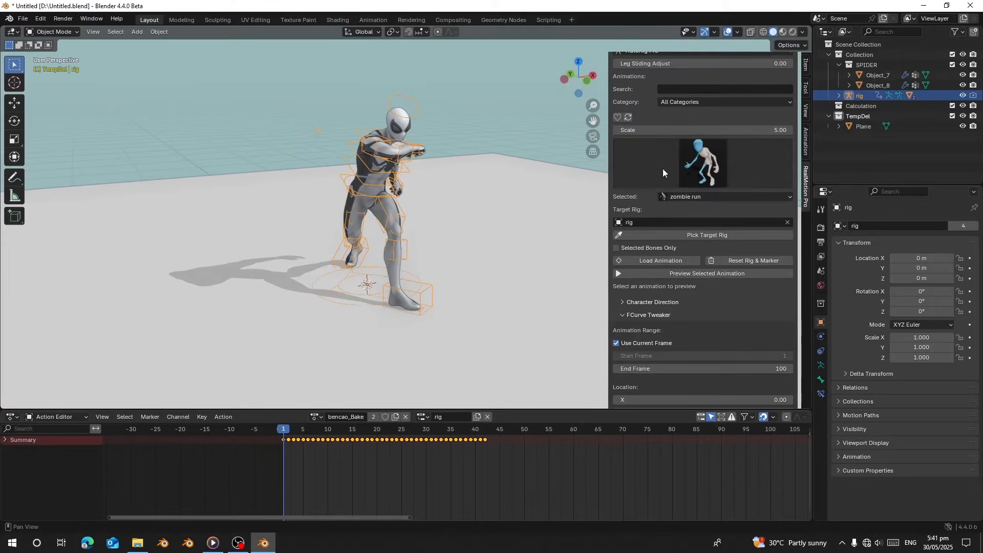
pyautogui.click(681, 102)
pyautogui.click(681, 102)
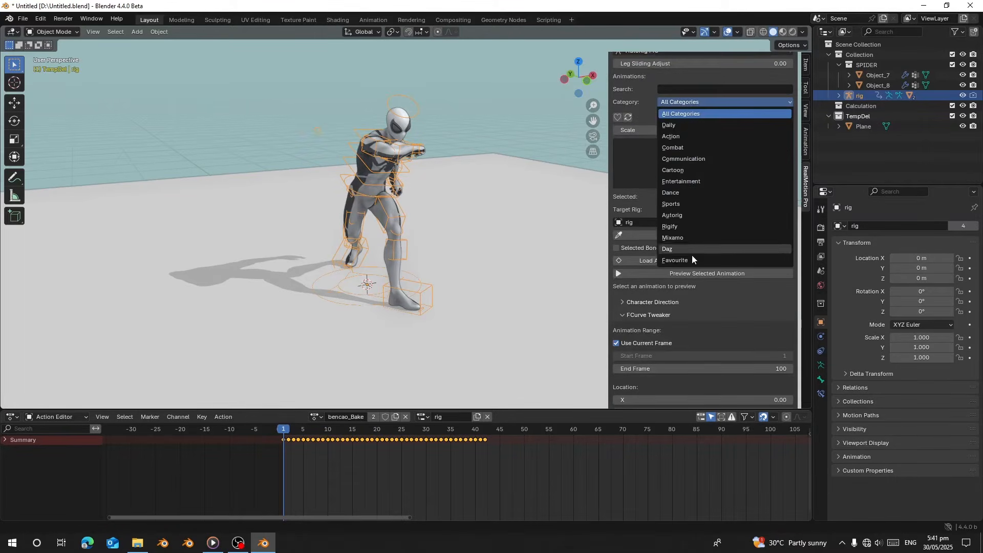
pyautogui.click(674, 214)
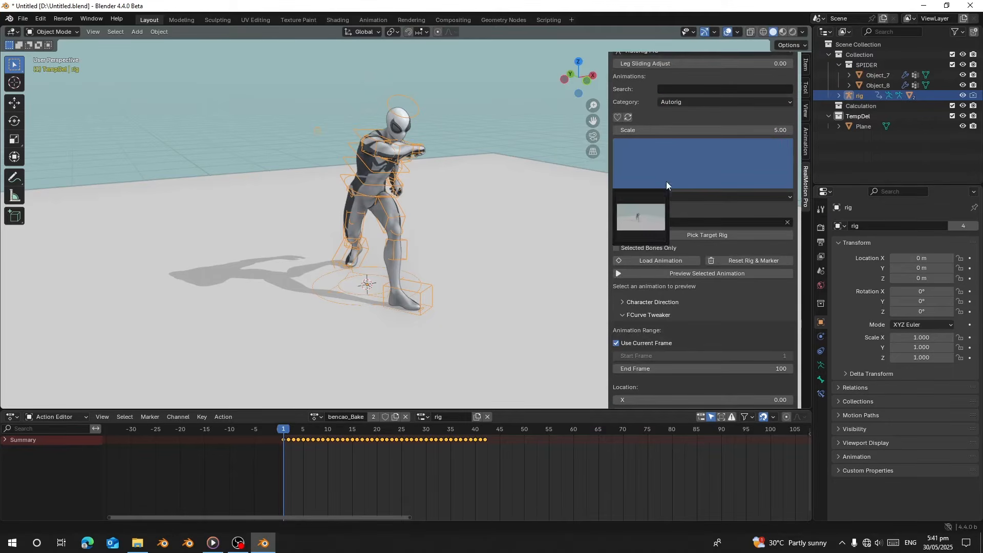
pyautogui.click(638, 223)
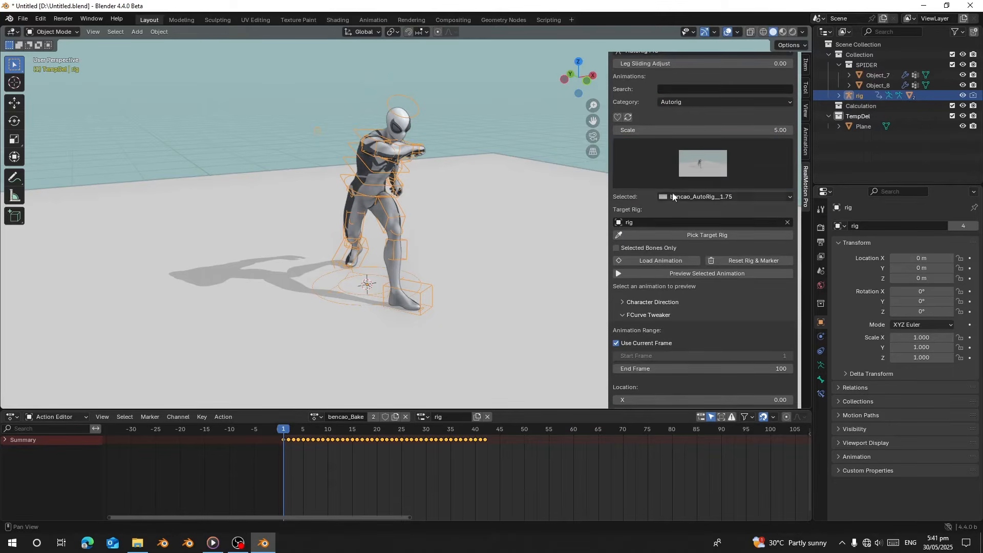
# Step: Reset the target rig and its markers, and unlink its bencao_Bake action
pyautogui.click(727, 260)
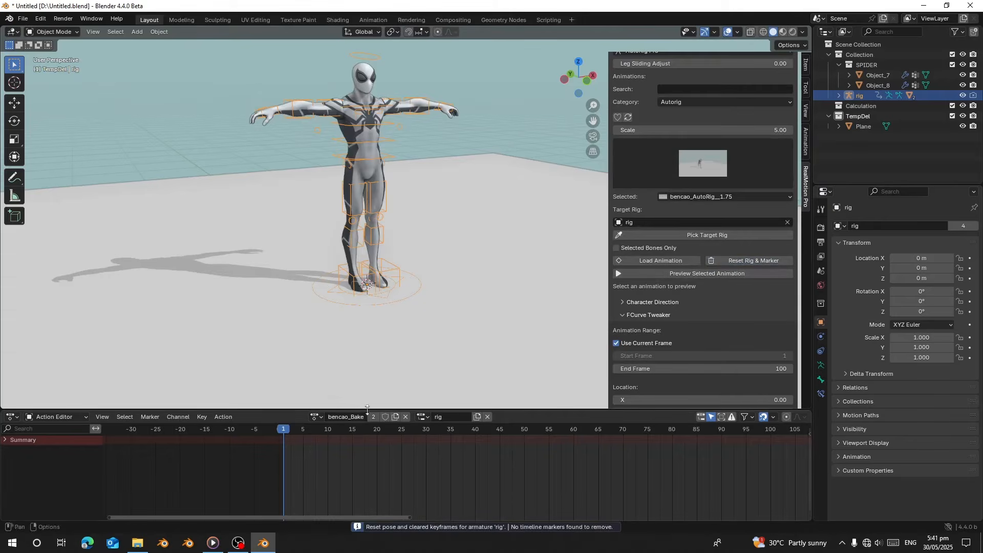
pyautogui.click(405, 417)
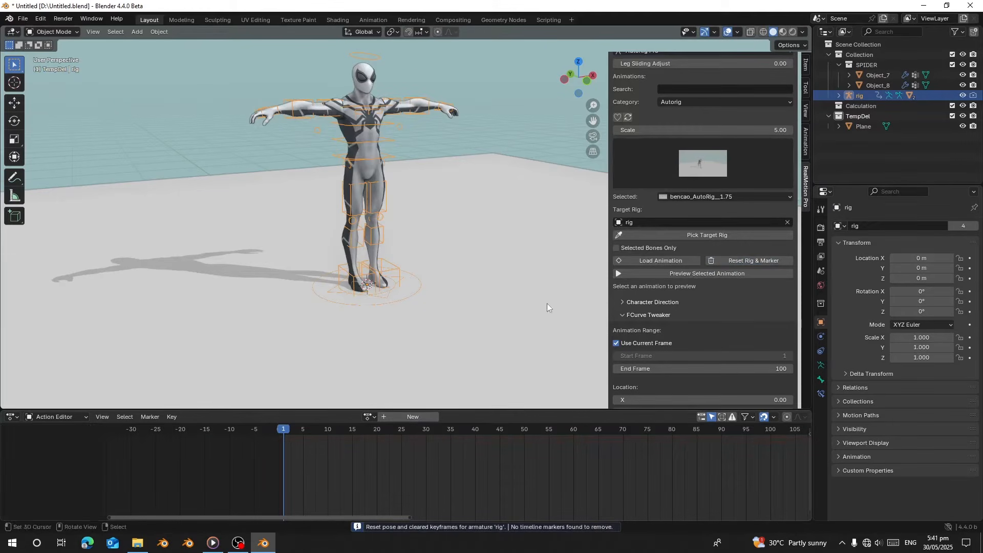
# Step: Load the bencao_AutoRig__1.75 animation onto the rig and assign the Legacy Slot to its action
pyautogui.click(663, 261)
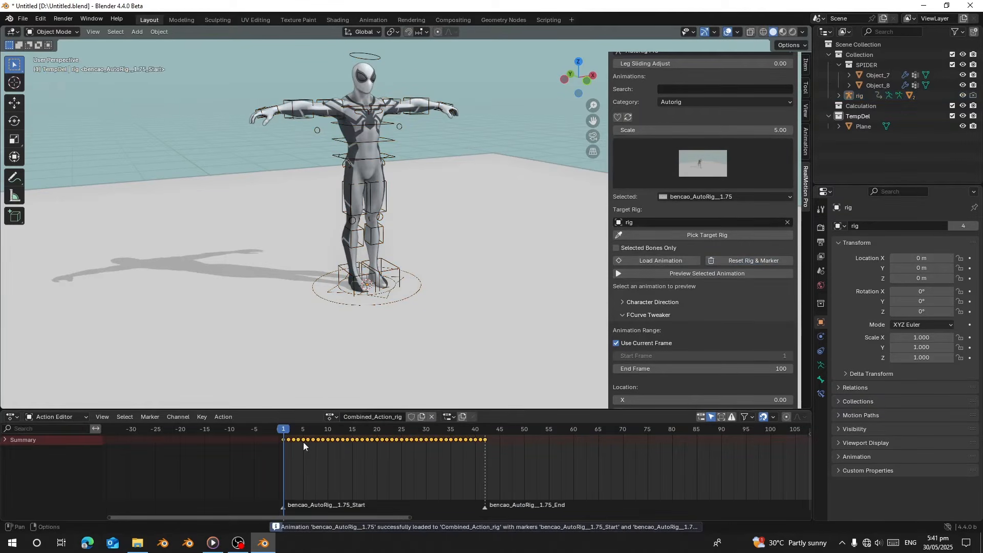
pyautogui.click(446, 417)
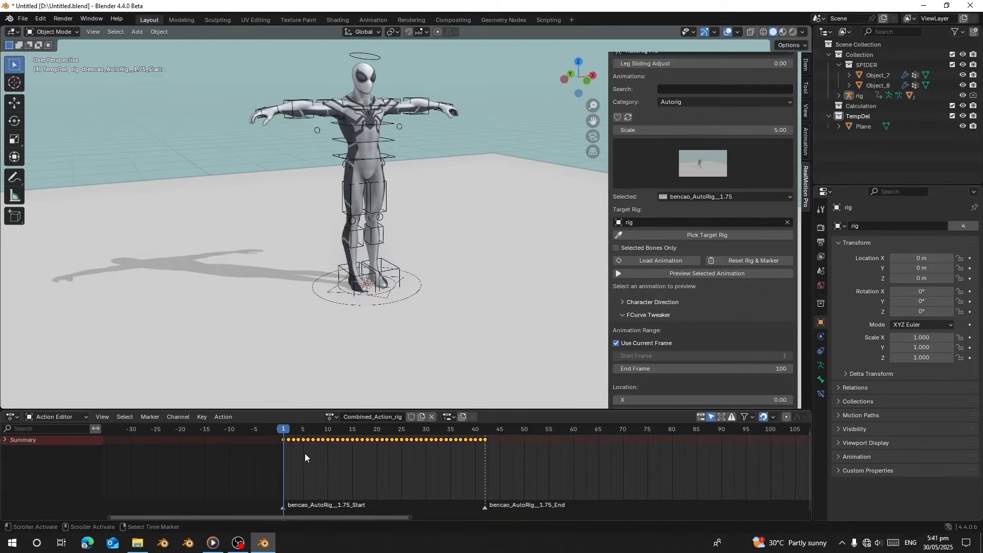
pyautogui.click(449, 416)
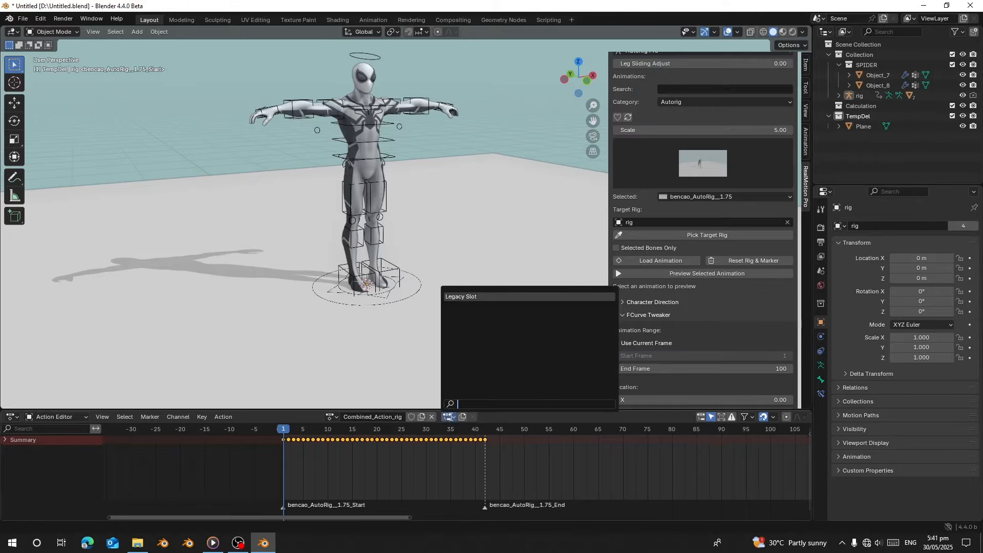
pyautogui.click(455, 296)
# Step: Play the loaded bencao animation and examine the character's motion from another angle
pyautogui.press('space')
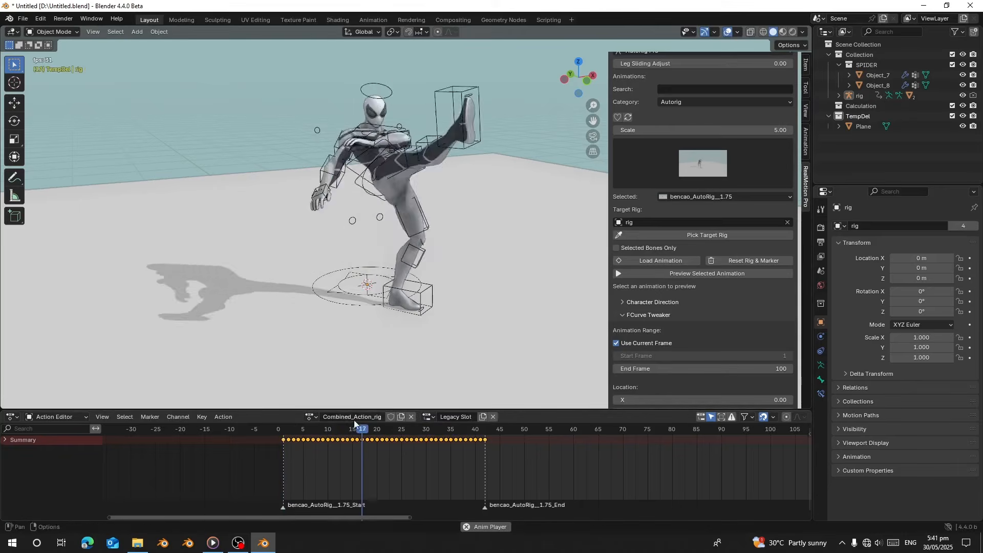
pyautogui.scroll(-2, 461, 324)
pyautogui.moveTo(461, 324); pyautogui.dragTo(416, 331, button='middle')
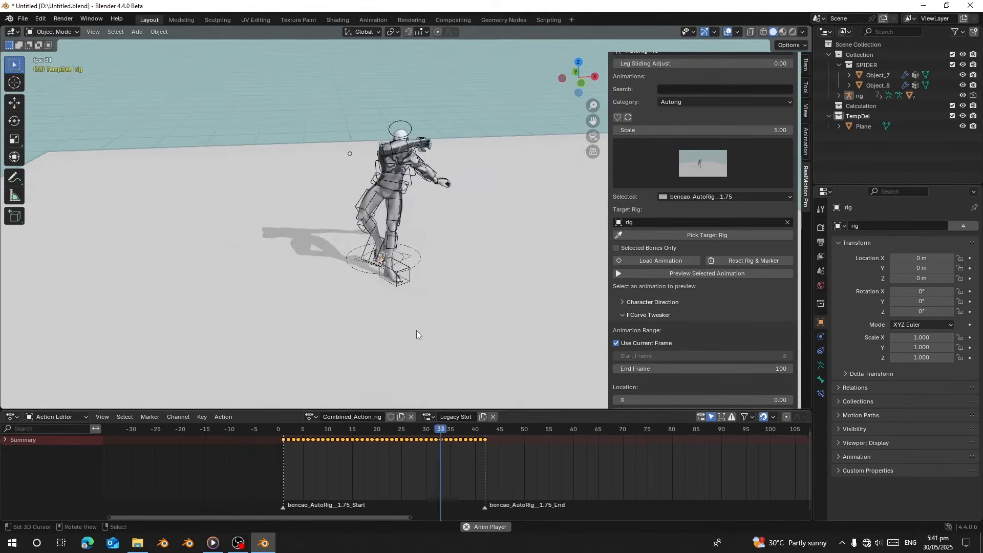
pyautogui.press('space')
# Step: Append a second copy of the bencao_AutoRig__1.75 animation at frame 43, right after the first
pyautogui.click(480, 459)
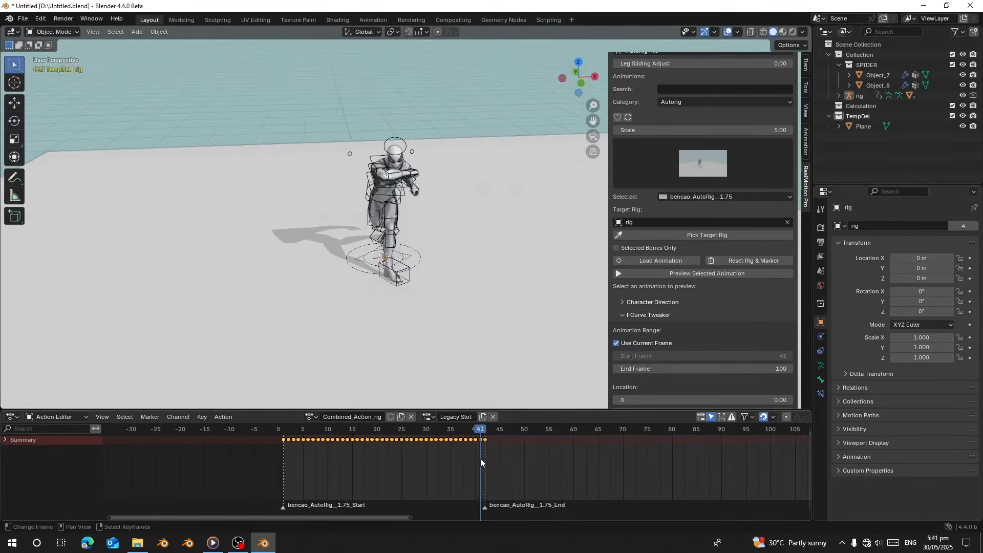
pyautogui.click(489, 456)
pyautogui.click(654, 260)
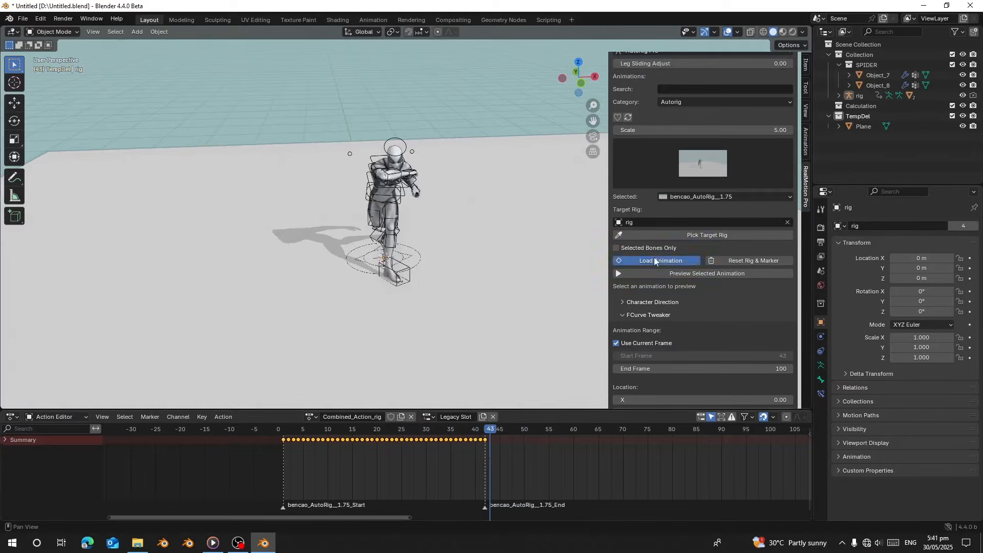
# Step: Play and scrub through the two consecutive bencao clips to check the combined motion
pyautogui.moveTo(382, 445); pyautogui.dragTo(293, 451)
pyautogui.press('space')
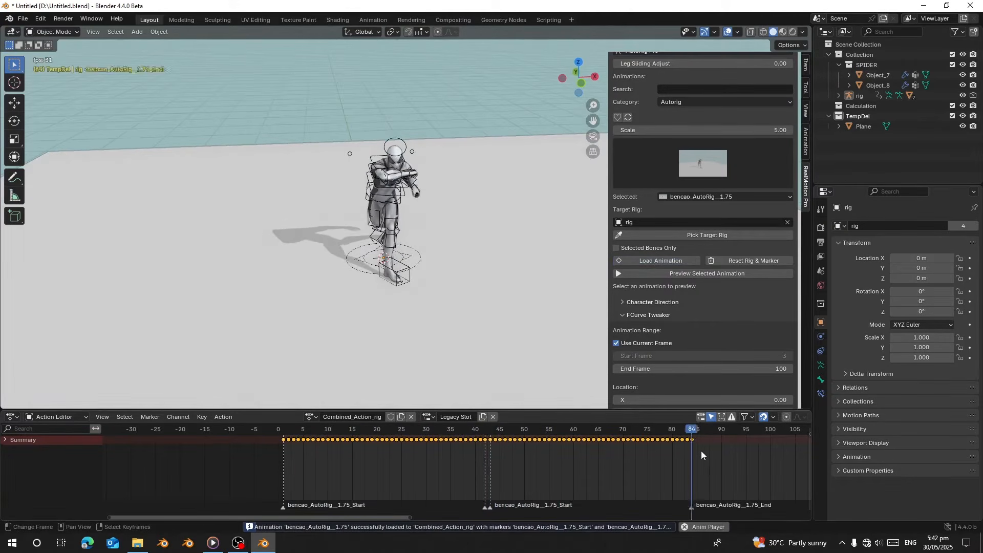
pyautogui.press('space')
pyautogui.moveTo(248, 449); pyautogui.dragTo(691, 462)
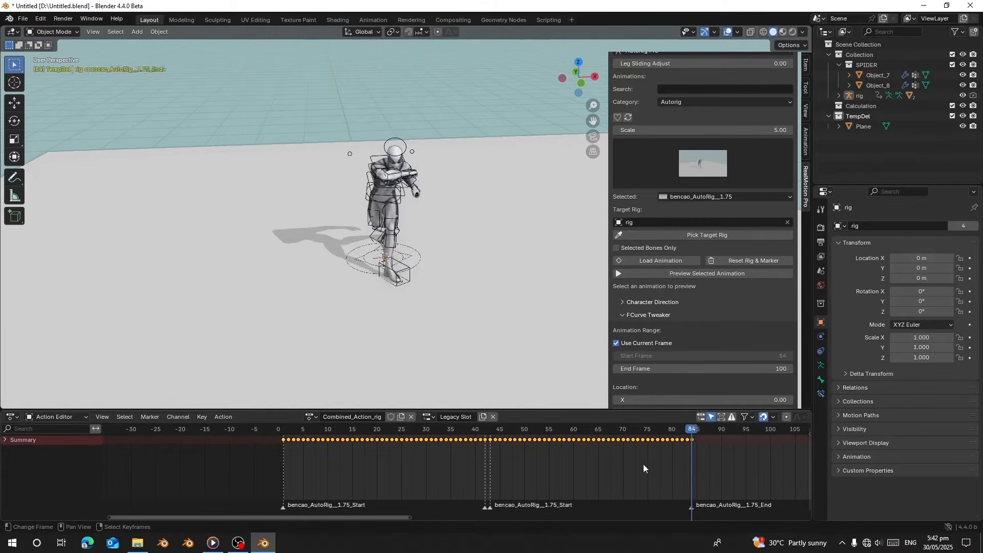
pyautogui.click(455, 463)
# Step: Return to frame 1, select the rig, and add an animation preview camera from the Custom Library settings
pyautogui.scroll(5, 706, 153)
pyautogui.click(709, 77)
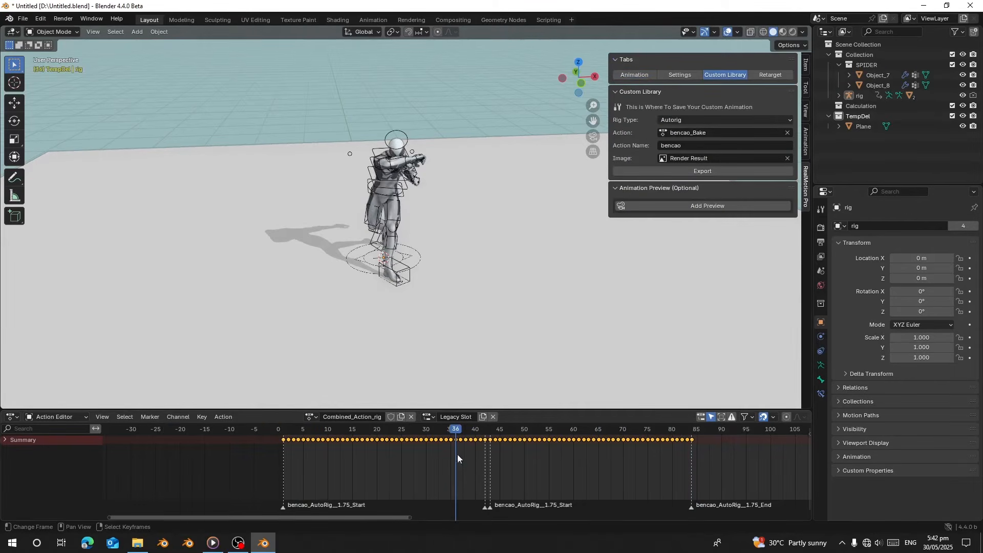
pyautogui.click(284, 441)
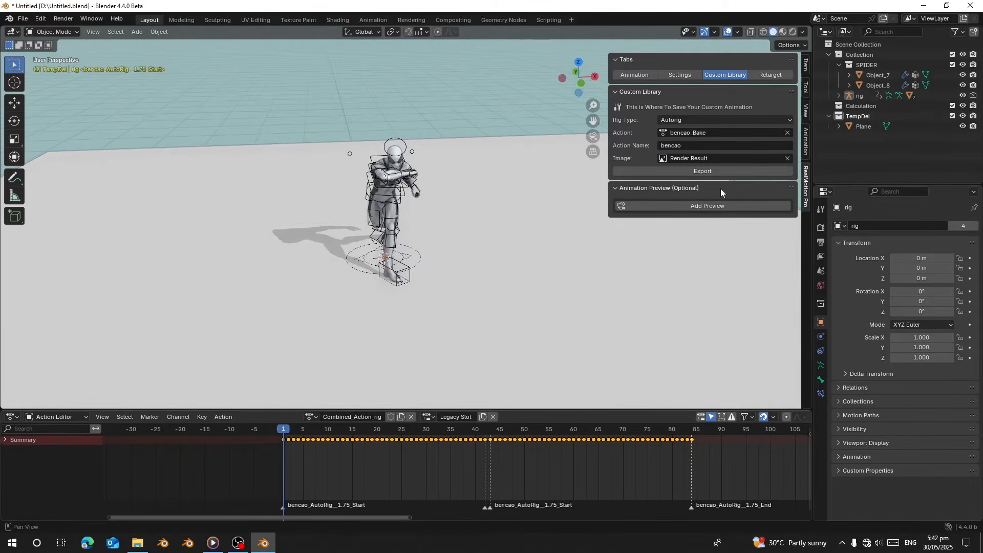
pyautogui.moveTo(423, 189); pyautogui.dragTo(414, 164, button='middle')
pyautogui.click(408, 153)
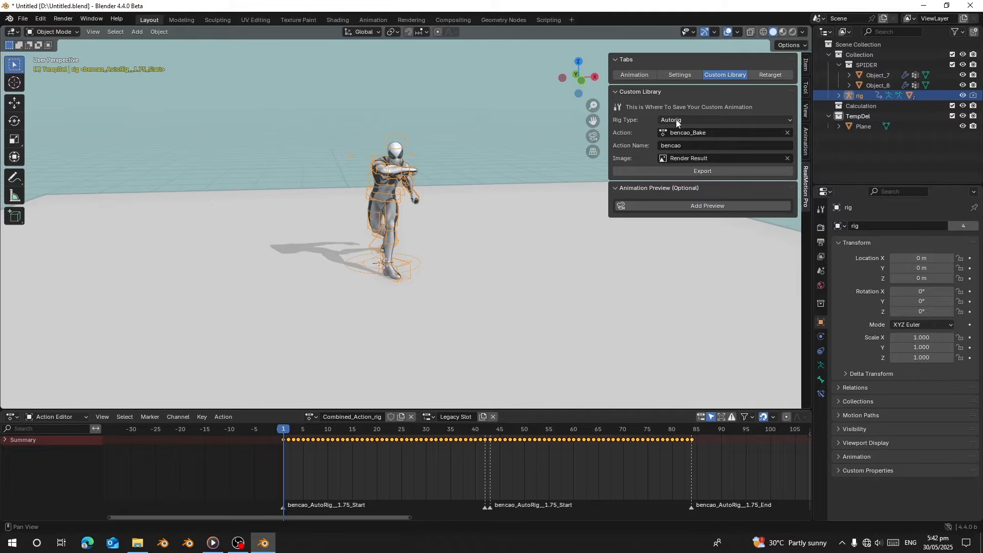
pyautogui.click(659, 206)
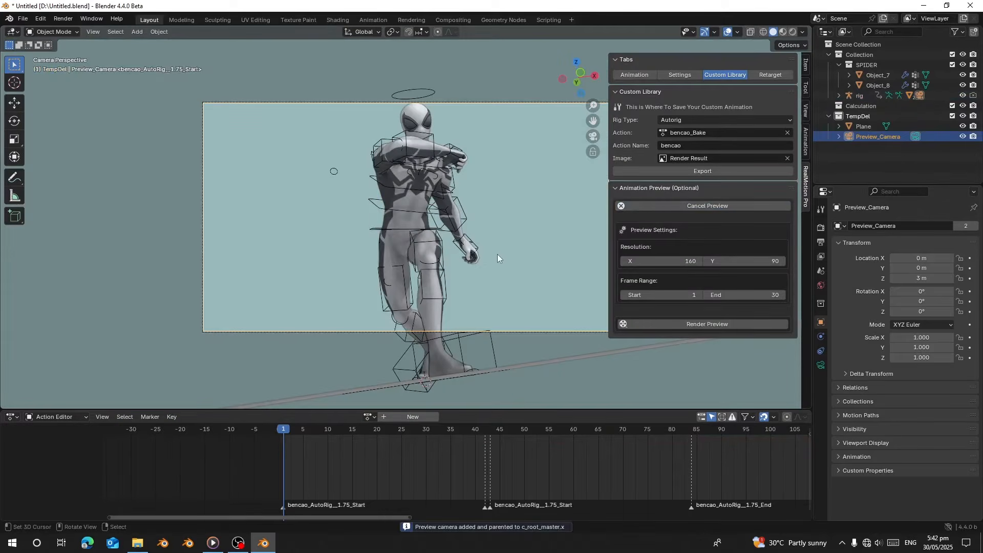
# Step: Move and rotate the preview camera to frame the whole character, and check the framing through frame 37
pyautogui.scroll(-3, 500, 238)
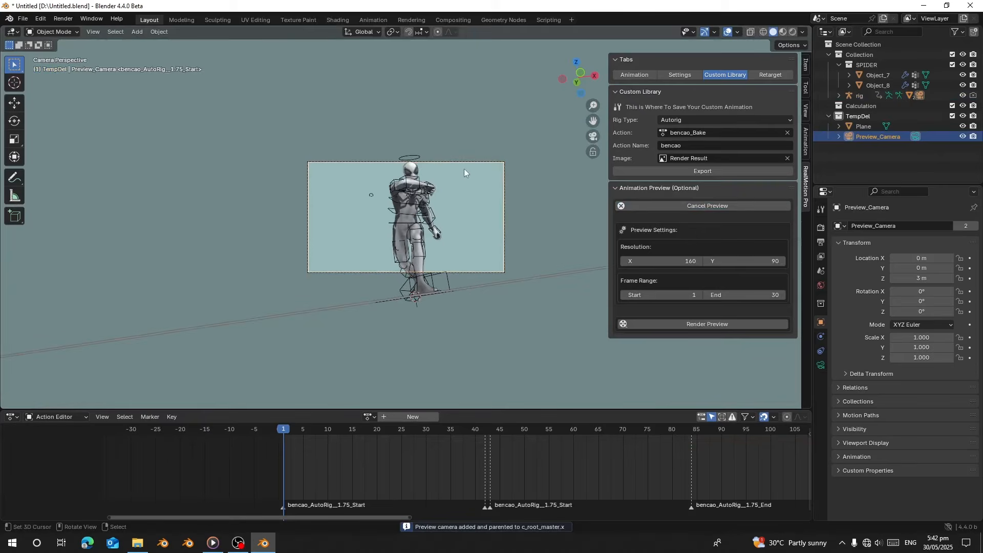
pyautogui.press('g')
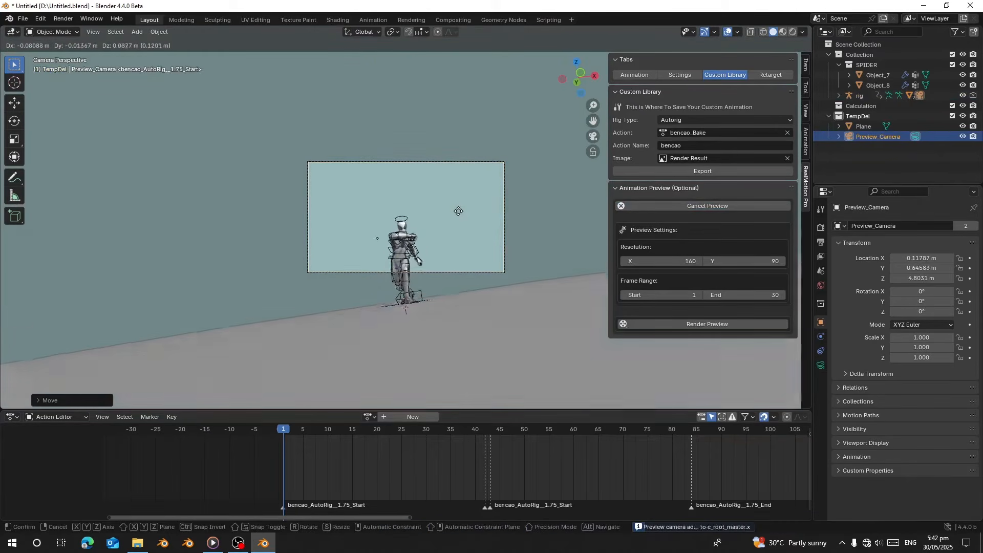
pyautogui.press('r')
pyautogui.click(475, 256)
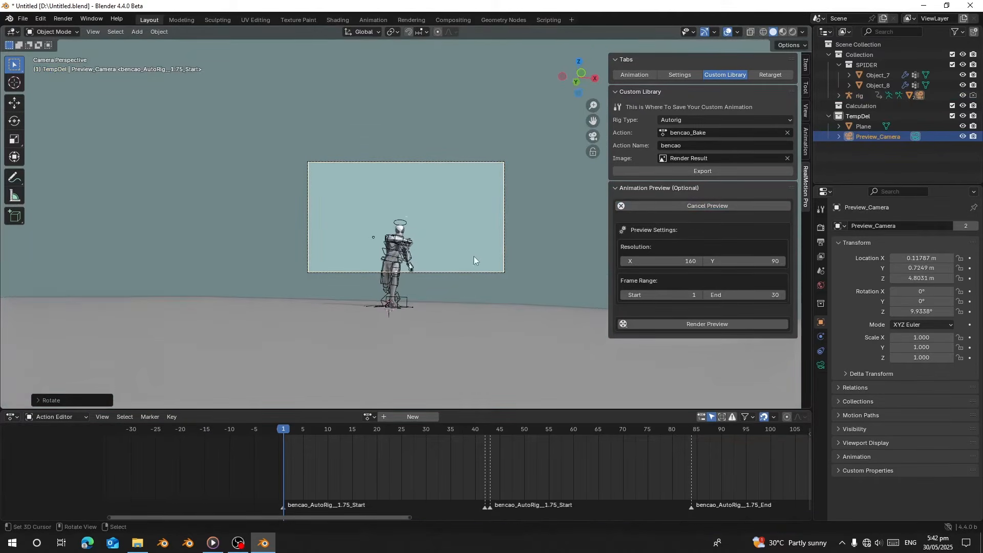
pyautogui.press('r')
pyautogui.press('r')
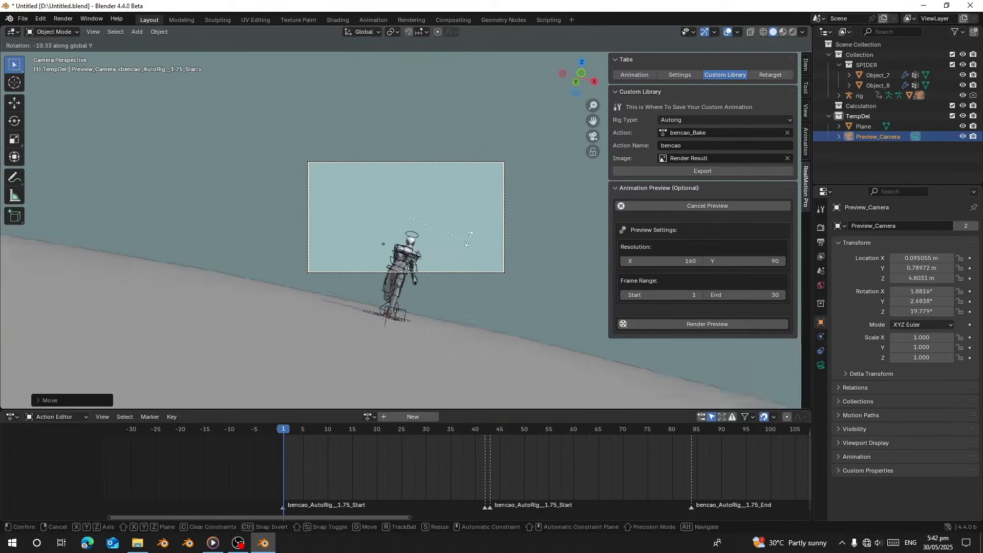
pyautogui.click(469, 241)
pyautogui.press('g')
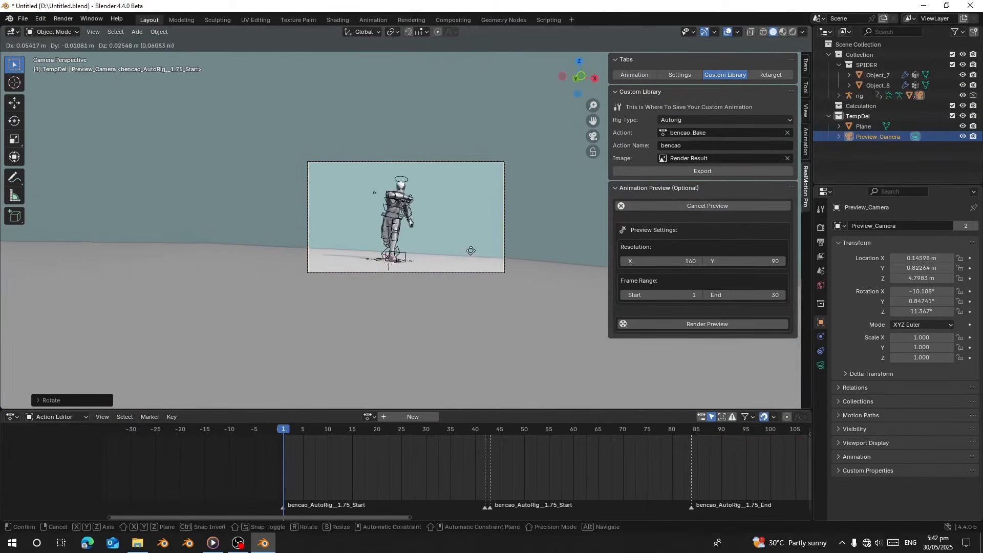
pyautogui.click(472, 250)
pyautogui.press('r')
pyautogui.click(519, 229)
pyautogui.moveTo(295, 453); pyautogui.dragTo(461, 451)
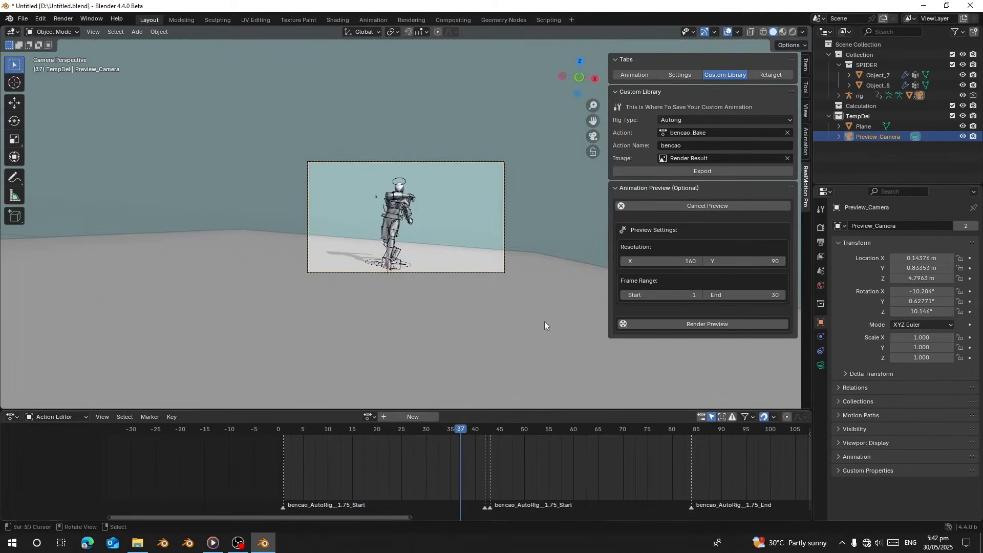
pyautogui.click(282, 459)
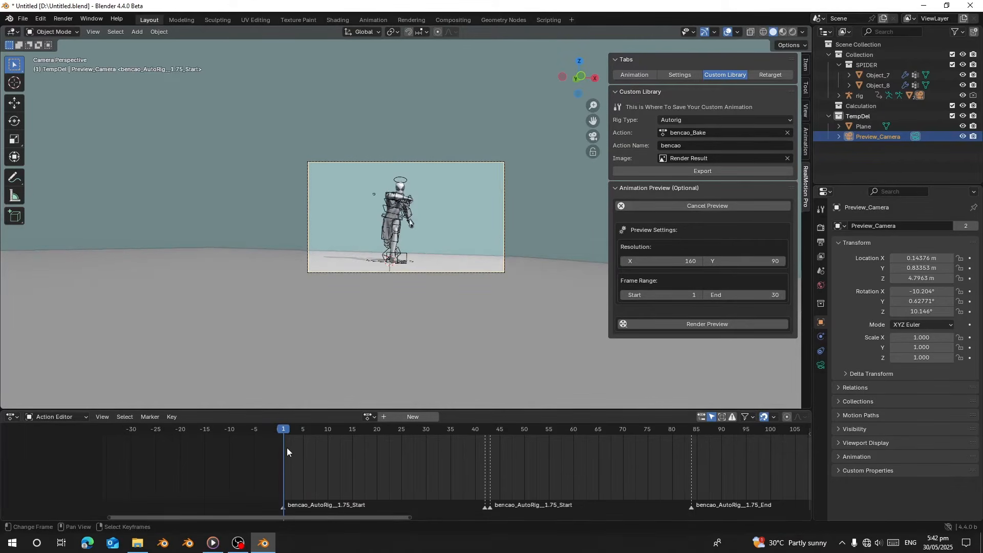
# Step: Set the preview's end frame to 41 after checking where the first clip ends, and return to frame 1
pyautogui.moveTo(286, 447); pyautogui.dragTo(486, 453)
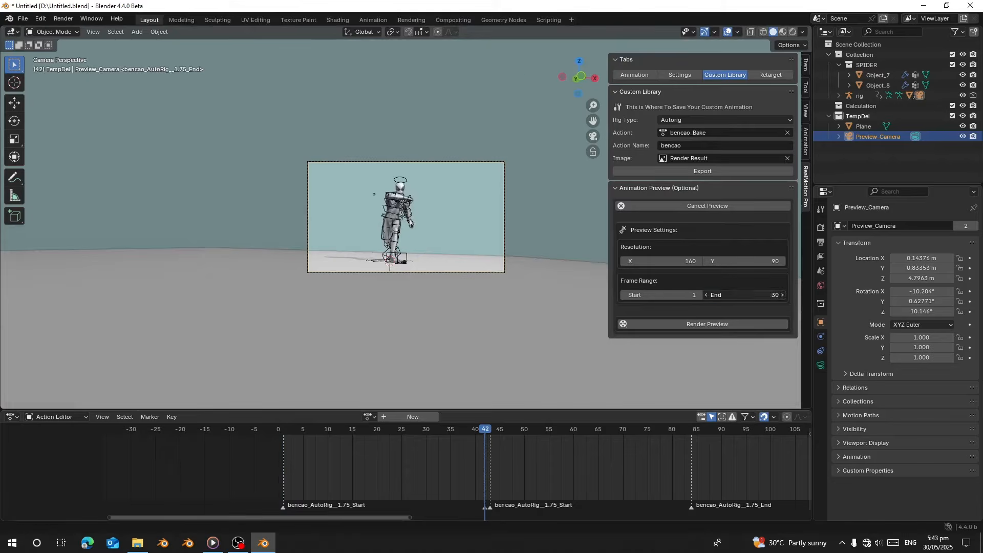
pyautogui.click(733, 292)
pyautogui.write('41')
pyautogui.press('Return')
pyautogui.moveTo(377, 453); pyautogui.dragTo(483, 450)
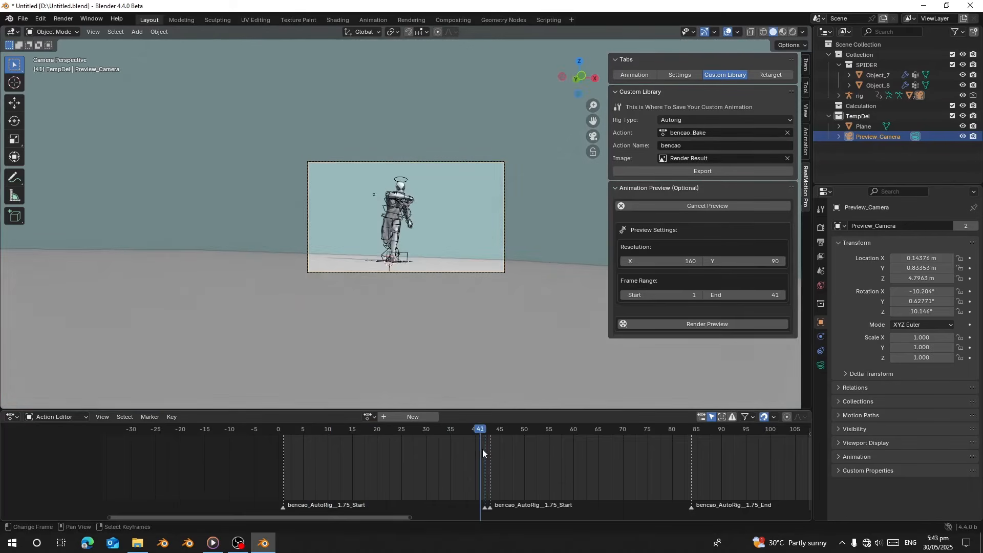
pyautogui.hotkey('shift', 'Left')
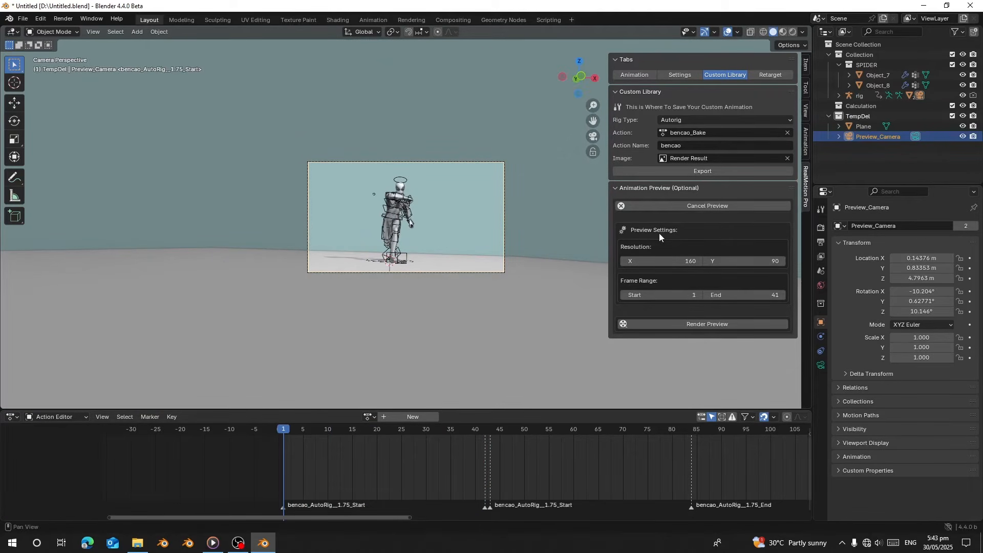
# Step: Render the animation preview, play the rig's motion from an orbited view, and move to frame 5
pyautogui.click(668, 326)
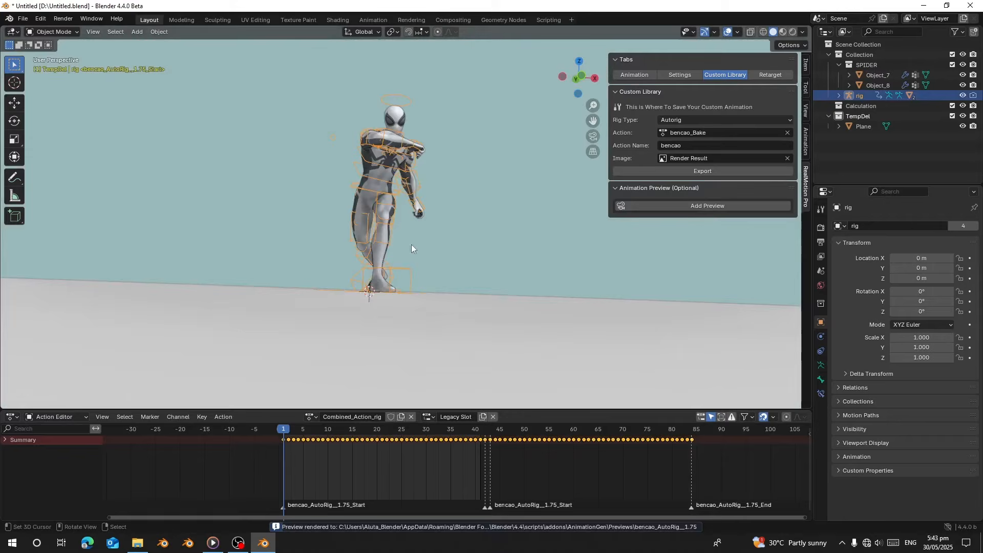
pyautogui.moveTo(412, 245); pyautogui.dragTo(412, 259, button='middle')
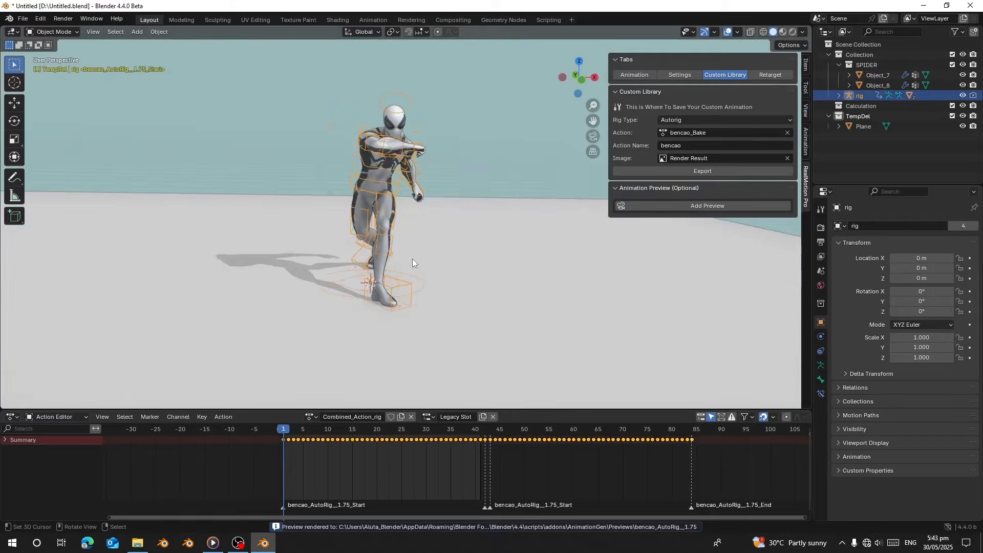
pyautogui.scroll(-4, 412, 259)
pyautogui.press('space')
pyautogui.moveTo(463, 456); pyautogui.dragTo(303, 461)
pyautogui.scroll(3, 443, 256)
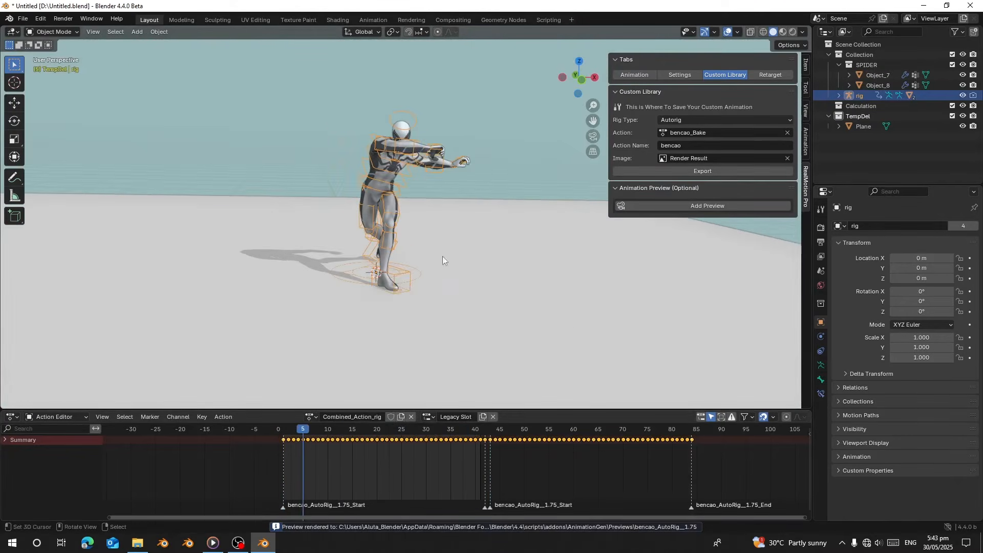
# Step: Play the library preview of the selected bencao_AutoRig__1.75 animation
pyautogui.click(645, 75)
pyautogui.scroll(-5, 678, 261)
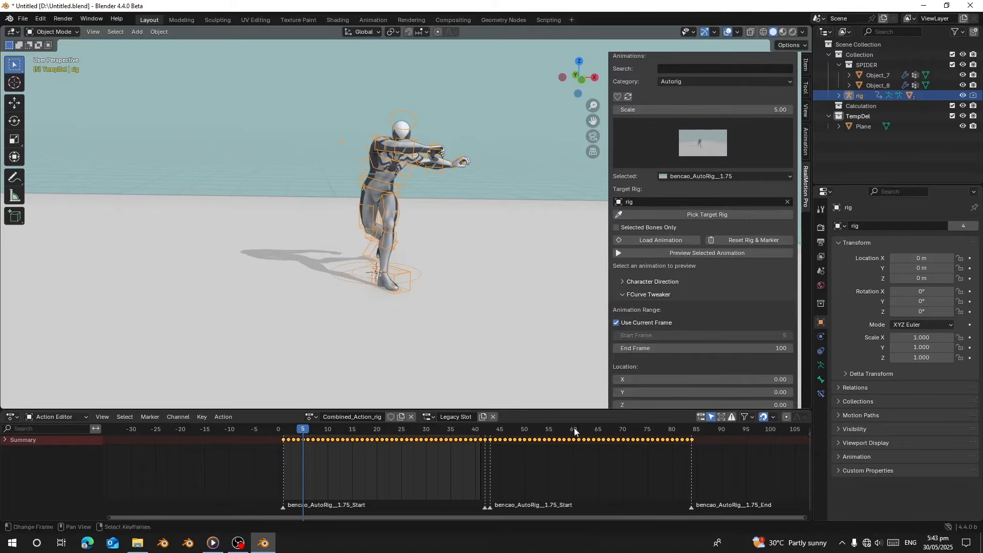
pyautogui.click(678, 256)
pyautogui.scroll(-4, 699, 303)
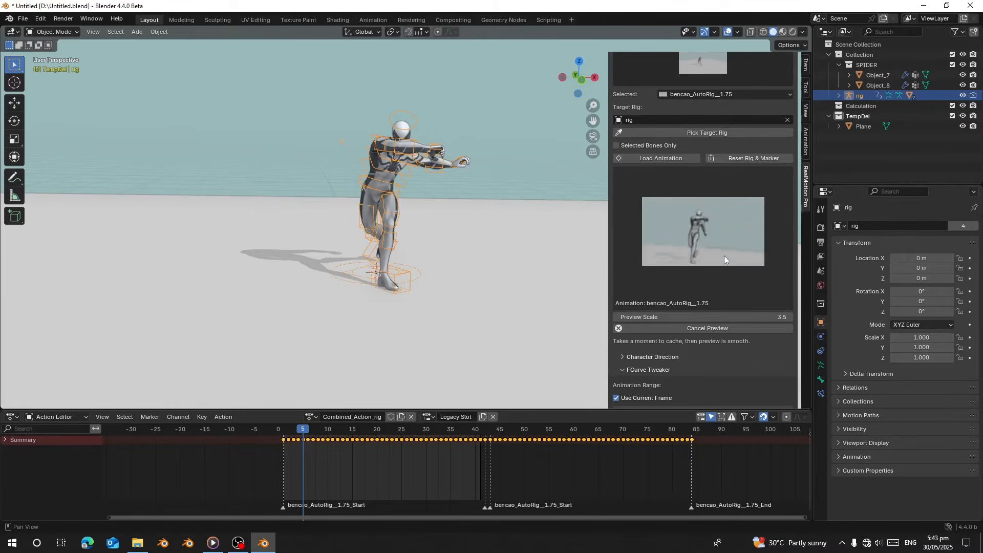
pyautogui.scroll(8, 724, 256)
pyautogui.click(716, 77)
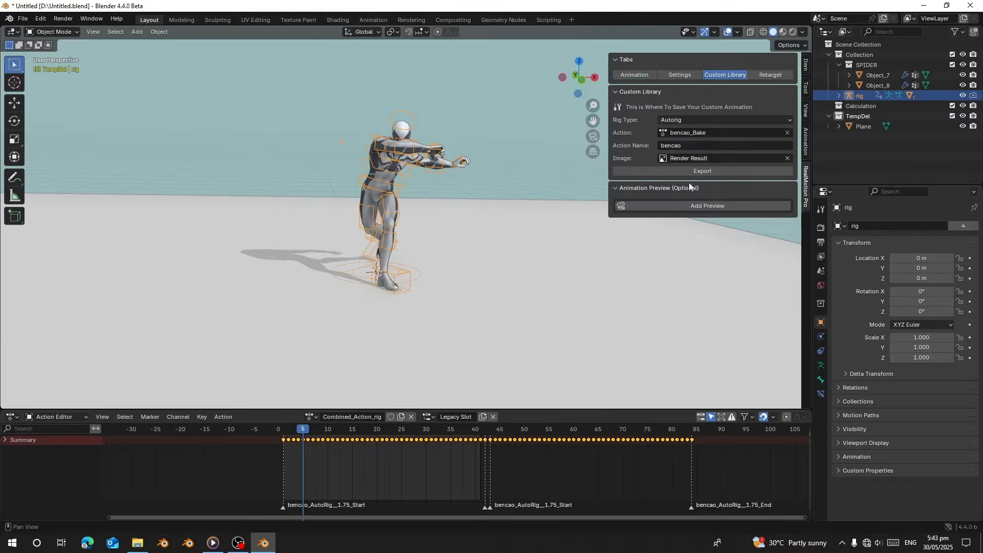
pyautogui.click(717, 207)
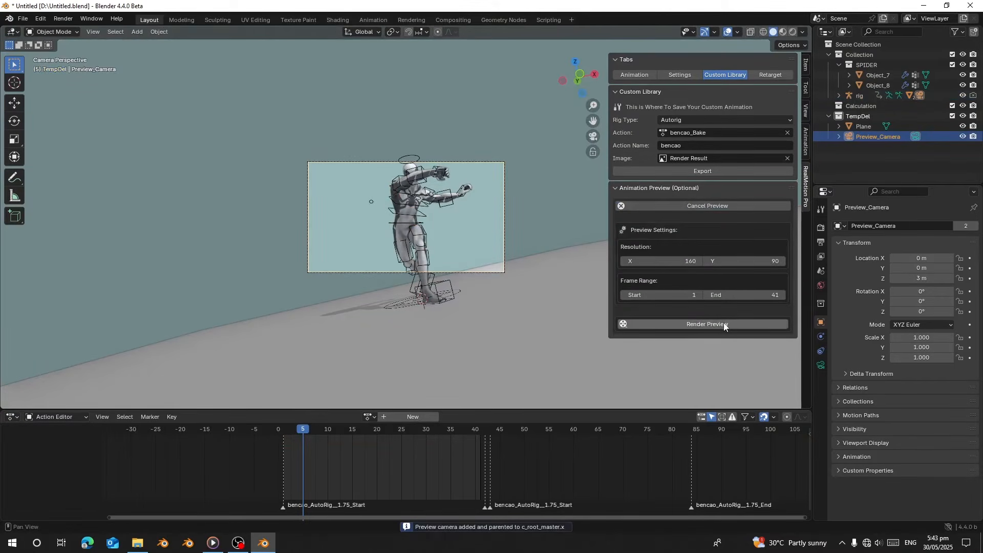
pyautogui.click(694, 204)
pyautogui.moveTo(357, 201); pyautogui.dragTo(365, 224, button='middle')
pyautogui.press('KP_1')
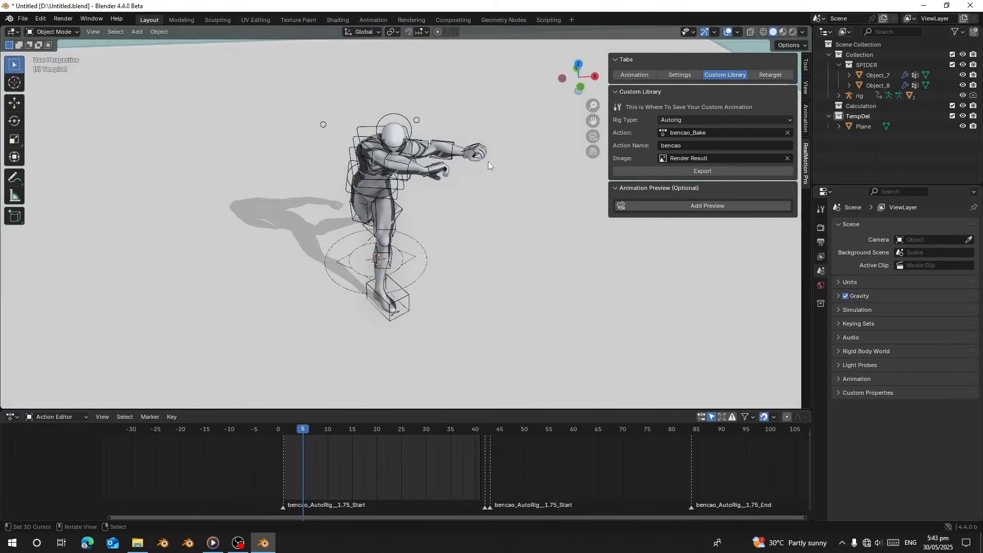
# Step: Expand the Virtual T_pose options in the Animation settings and select the rig to examine its related tools
pyautogui.click(627, 79)
pyautogui.scroll(-3, 373, 287)
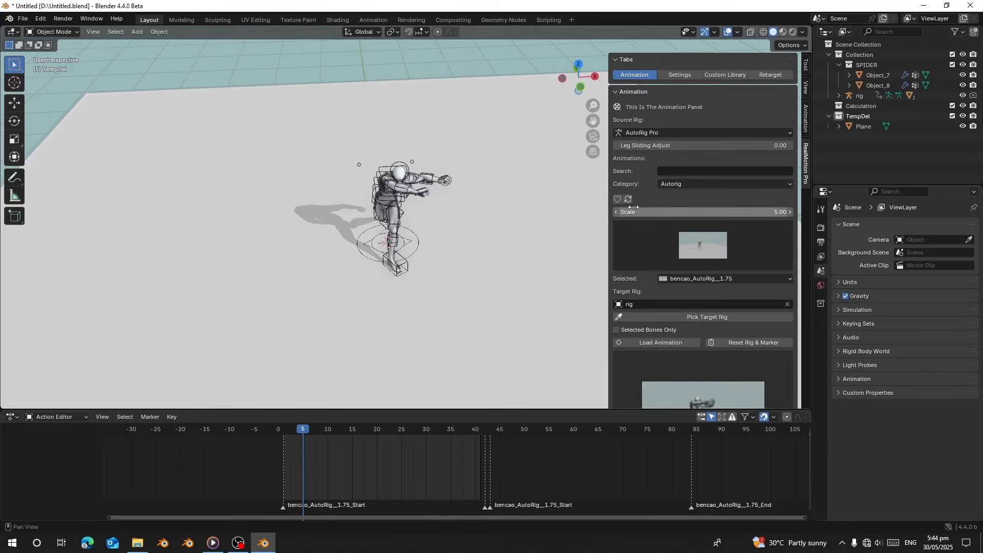
pyautogui.scroll(-15, 634, 207)
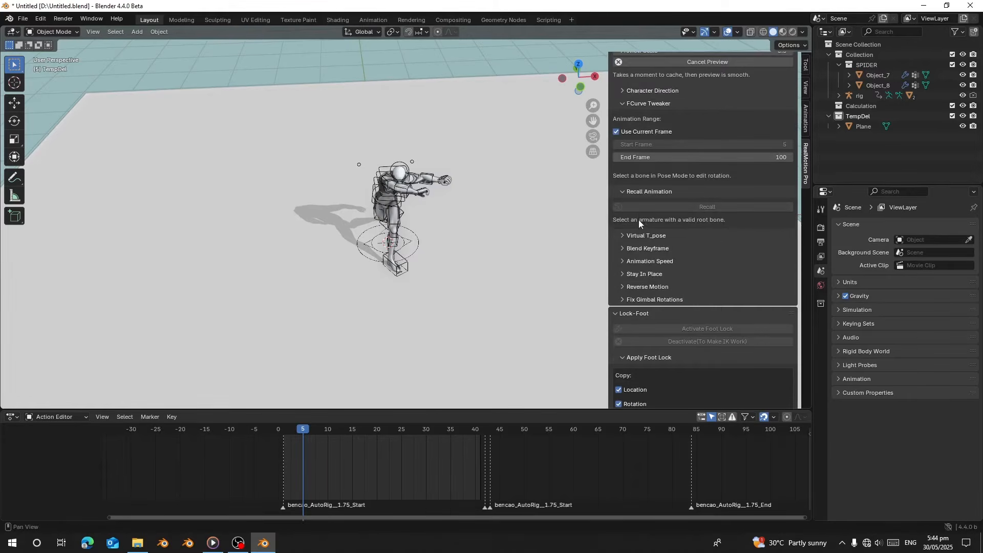
pyautogui.click(636, 235)
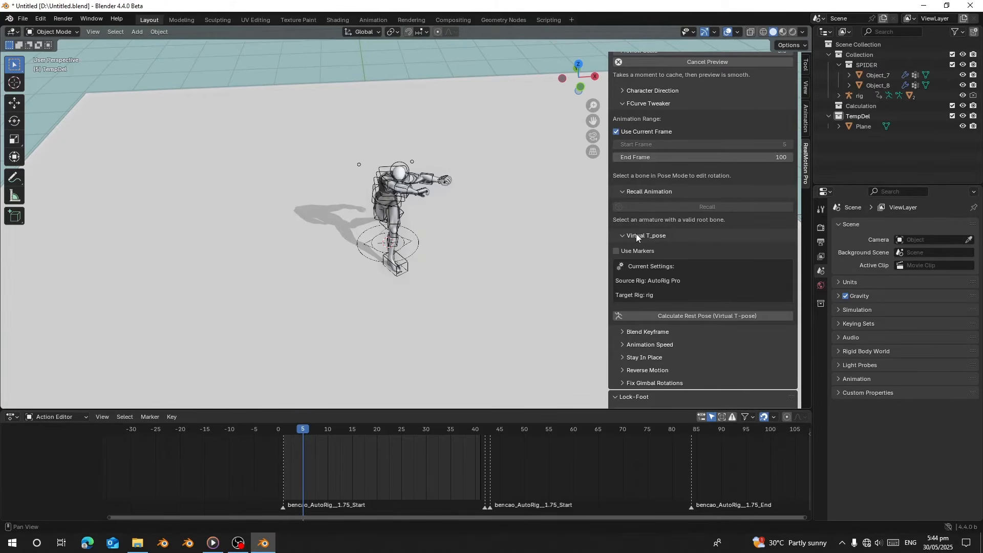
pyautogui.click(414, 170)
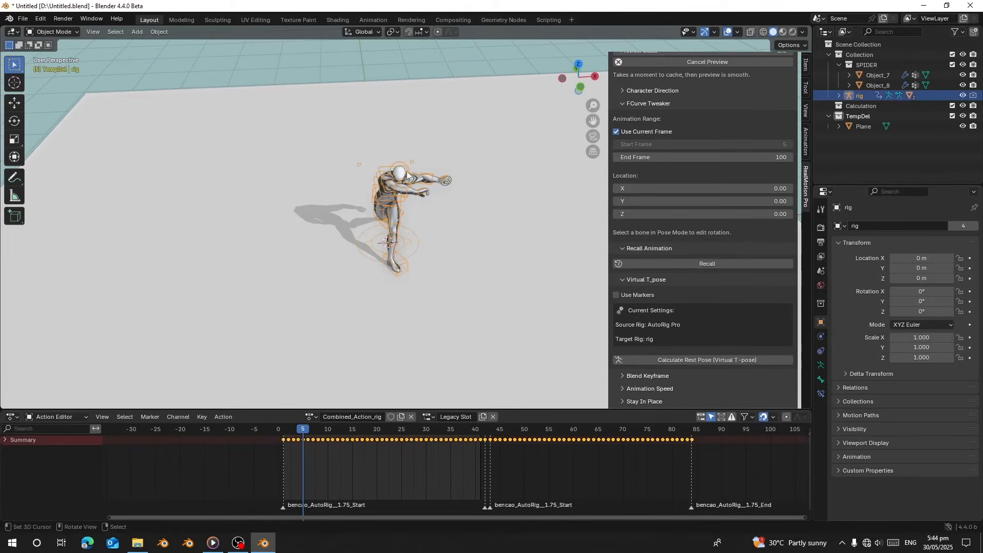
pyautogui.moveTo(414, 170); pyautogui.dragTo(402, 154, button='middle')
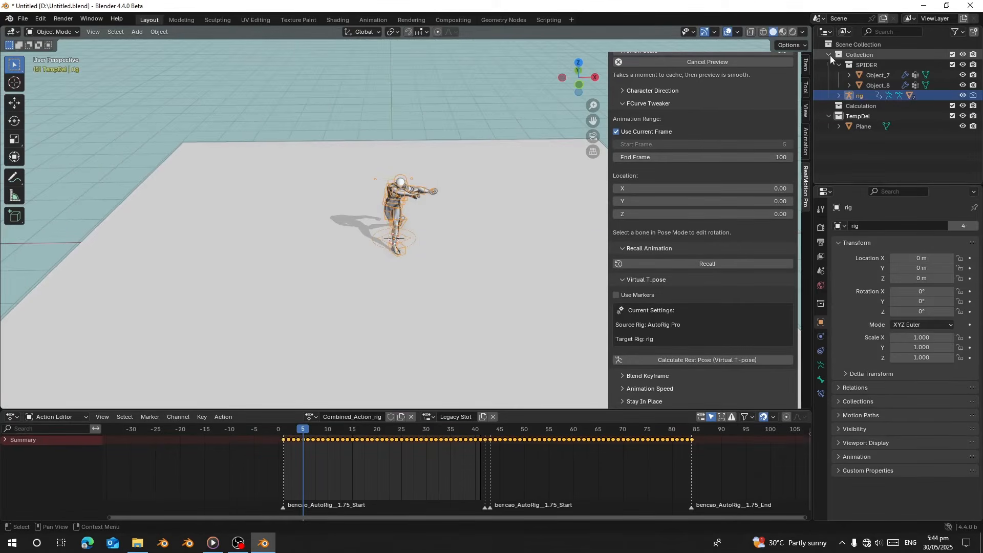
# Step: Exclude Collection from the view layer and return to frame 1
pyautogui.click(830, 54)
pyautogui.click(952, 54)
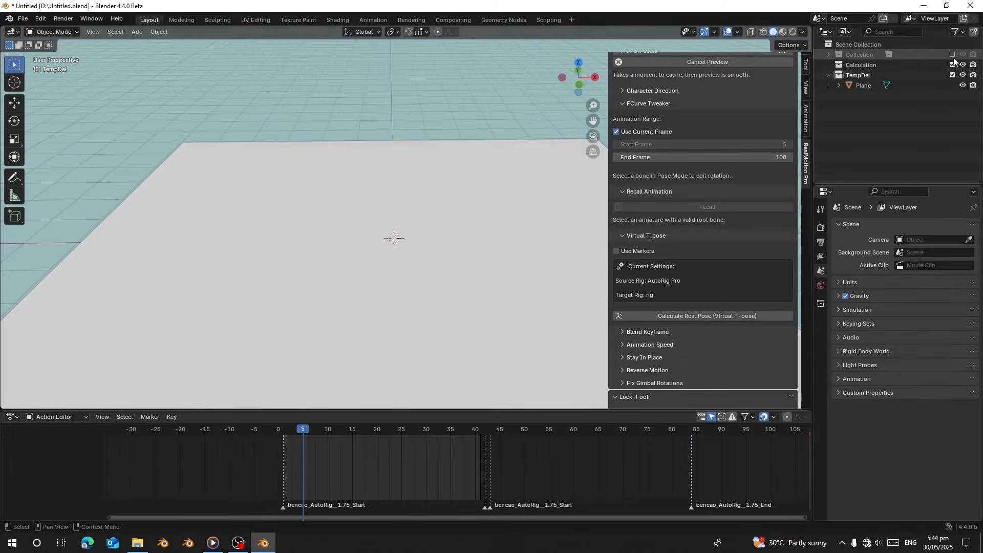
pyautogui.moveTo(282, 439); pyautogui.dragTo(283, 443)
# Step: Append a second character from SPIDER.blend, keep only its mesh and rig, and clear the new rig's location
pyautogui.click(23, 19)
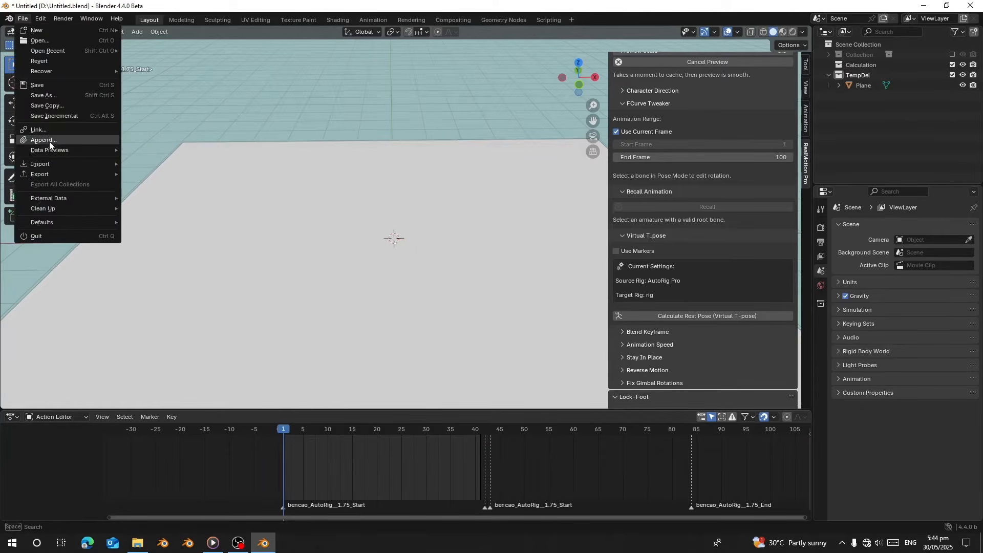
pyautogui.click(42, 132)
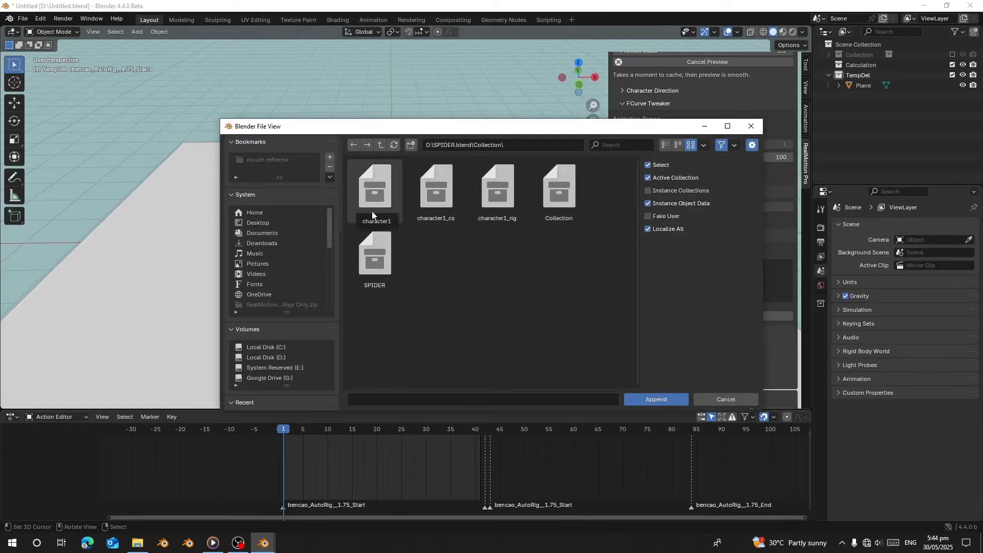
pyautogui.doubleClick(372, 211)
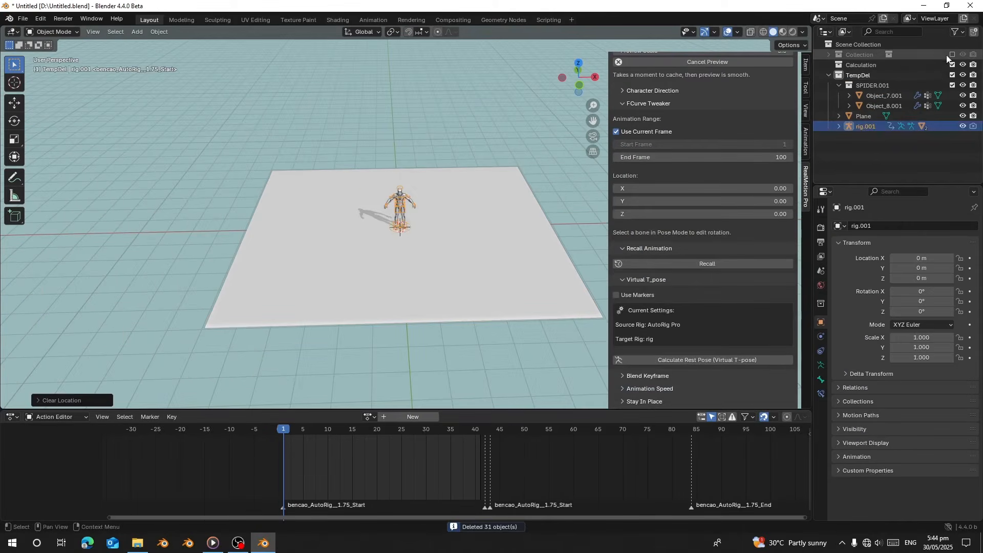
# Step: Re-enable Collection and move the animated rig about 1.64 m along negative X, beside the appended character
pyautogui.click(952, 56)
pyautogui.scroll(4, 455, 226)
pyautogui.click(408, 260)
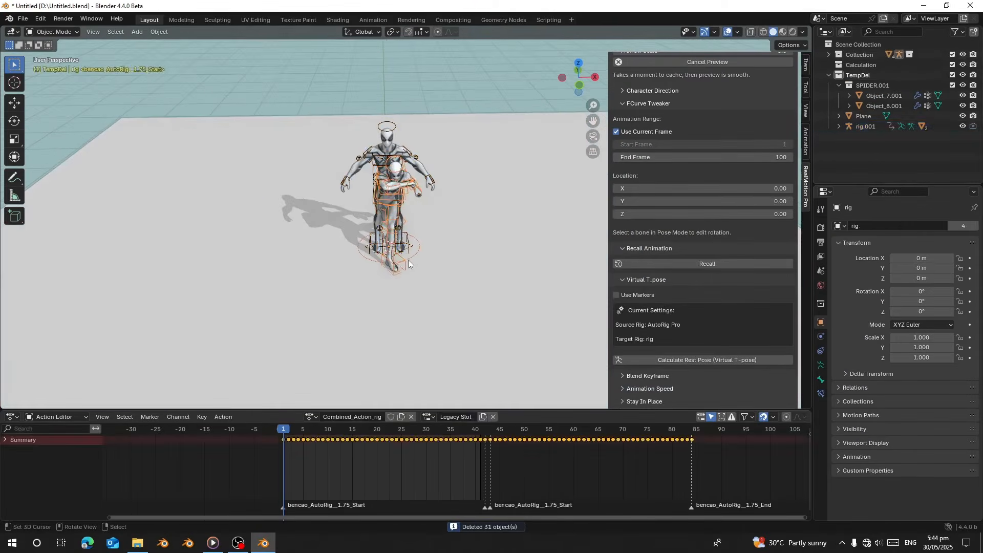
pyautogui.rightClick(414, 260)
pyautogui.press('g')
pyautogui.press('x')
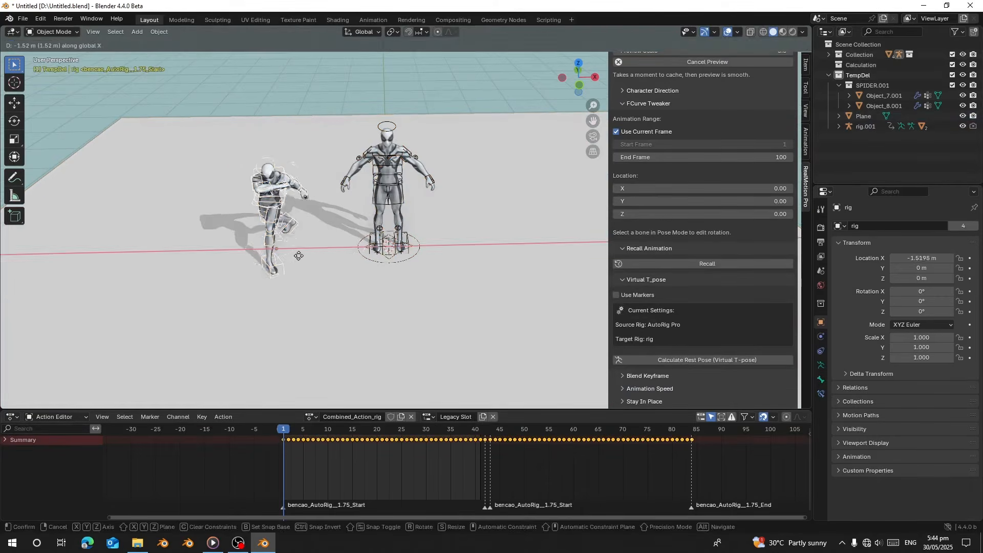
pyautogui.click(285, 254)
# Step: Cancel the playing library preview and reset the original rig together with its timeline markers
pyautogui.scroll(10, 736, 167)
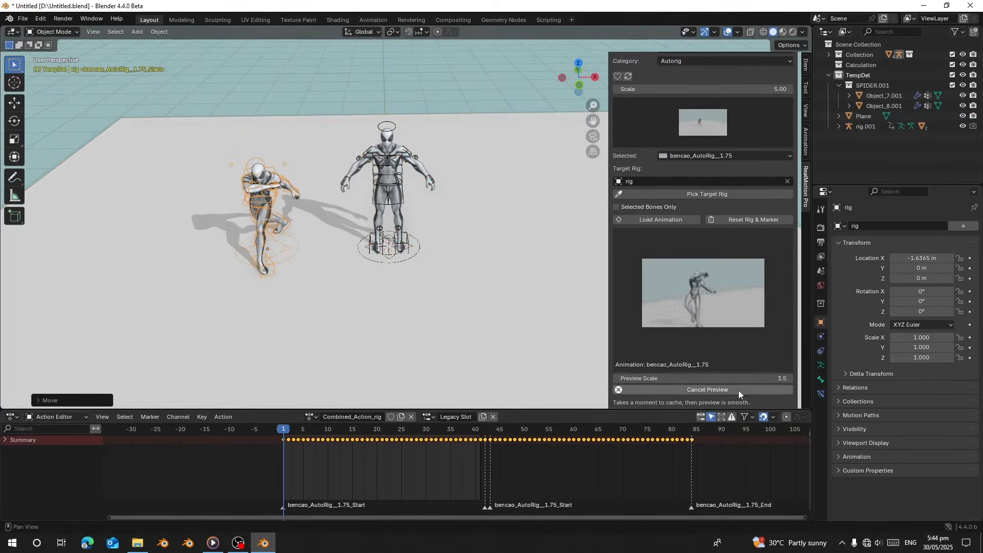
pyautogui.click(725, 389)
pyautogui.click(715, 302)
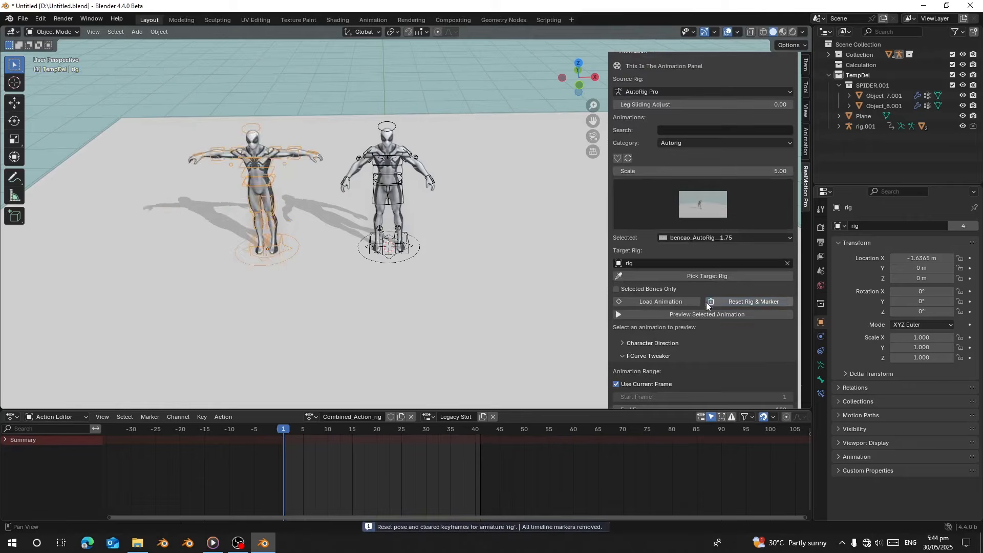
pyautogui.scroll(2, 355, 246)
pyautogui.moveTo(355, 246); pyautogui.dragTo(453, 152, button='middle')
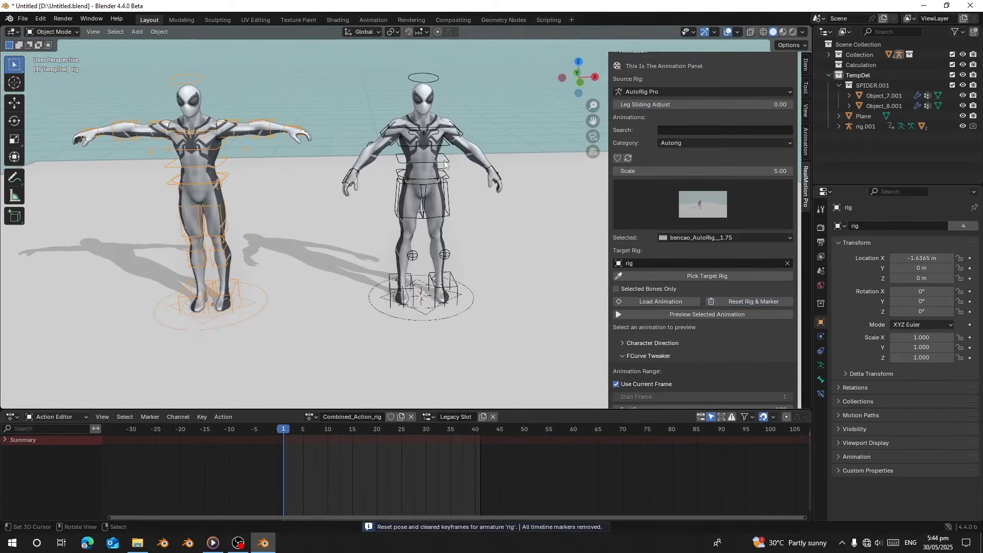
# Step: Assign rig.001 as the selected rig in the RealMotion settings and switch it to FK
pyautogui.rightClick(446, 165)
pyautogui.scroll(2, 693, 149)
pyautogui.click(680, 75)
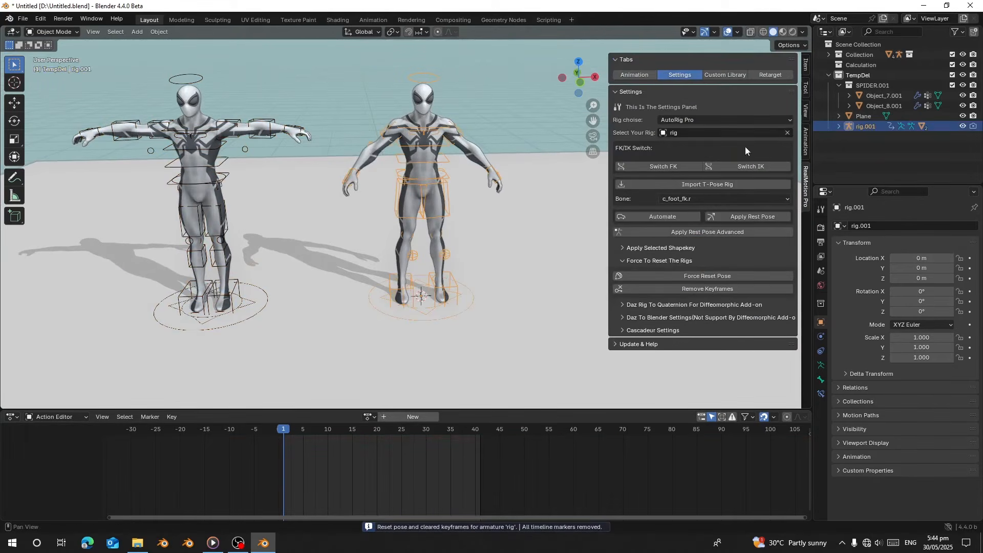
pyautogui.click(788, 133)
pyautogui.click(787, 133)
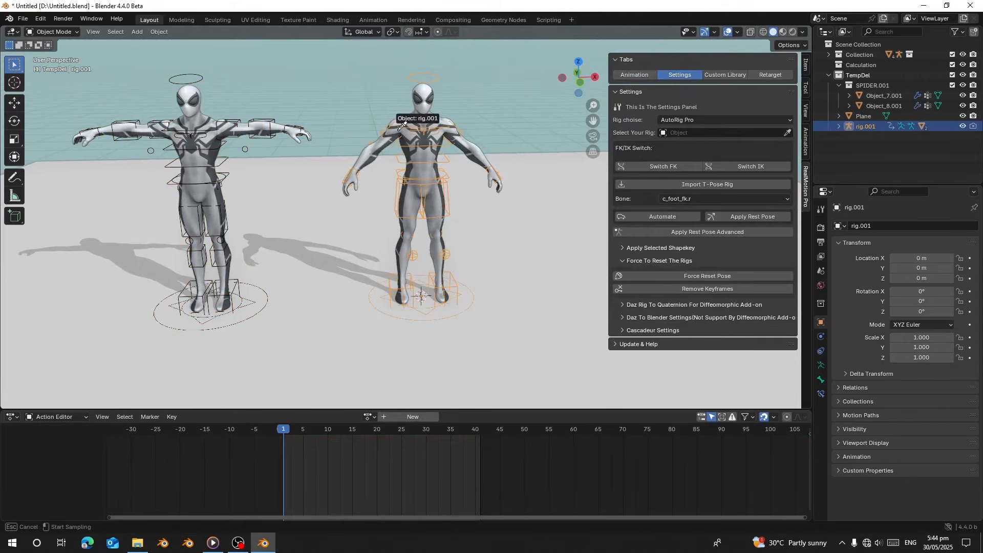
pyautogui.click(416, 128)
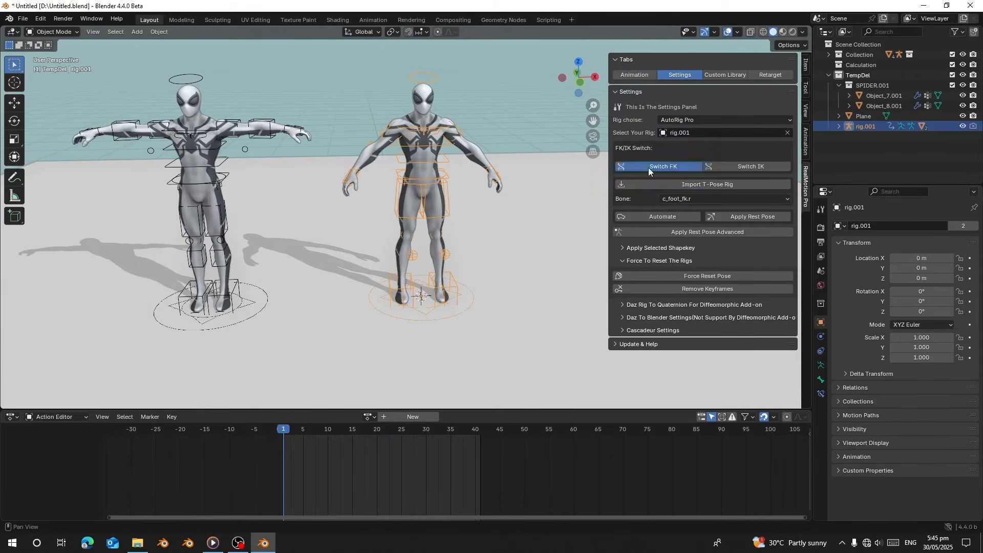
pyautogui.click(648, 168)
# Step: Set the armatures of rig.001 and the original rig to Rest Position to compare their rest poses
pyautogui.click(624, 76)
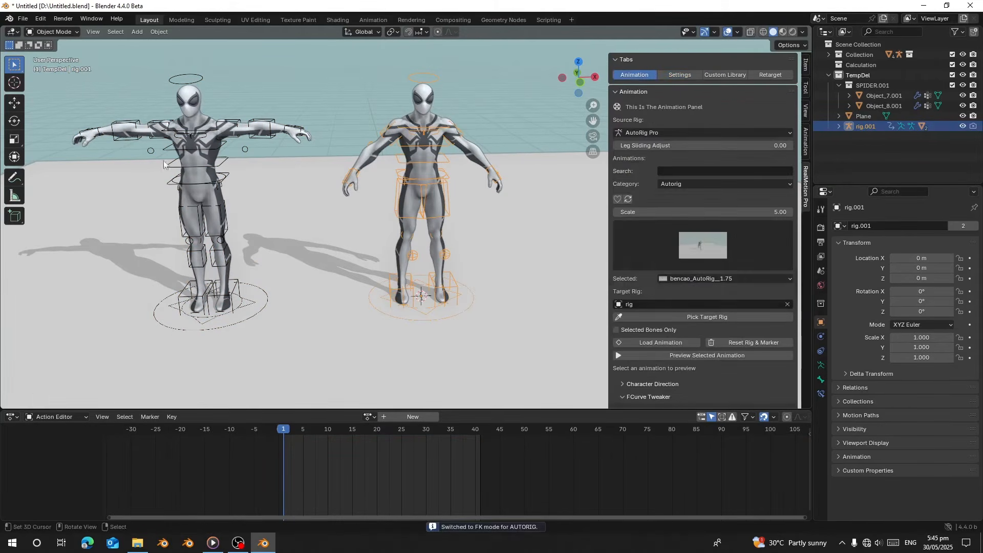
pyautogui.scroll(2, 274, 268)
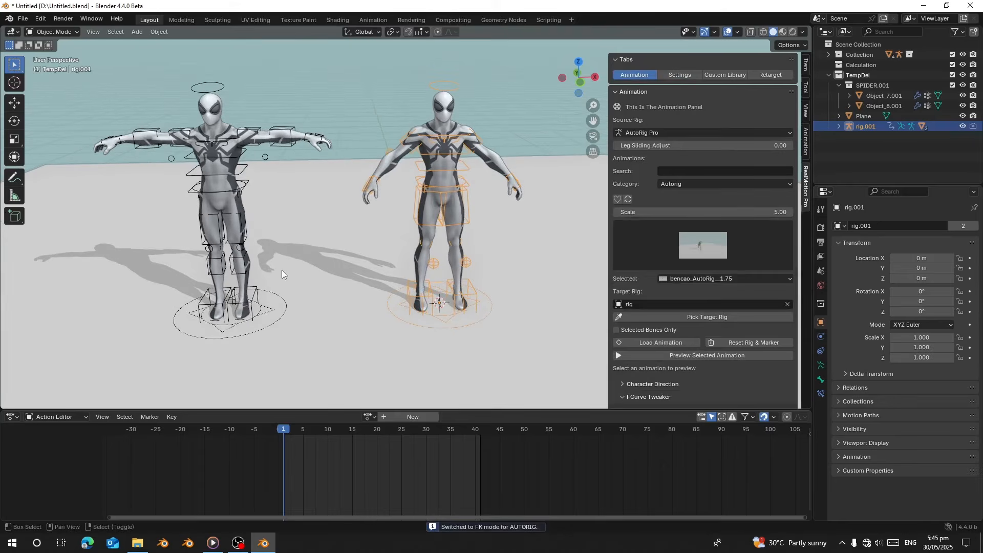
pyautogui.click(234, 169)
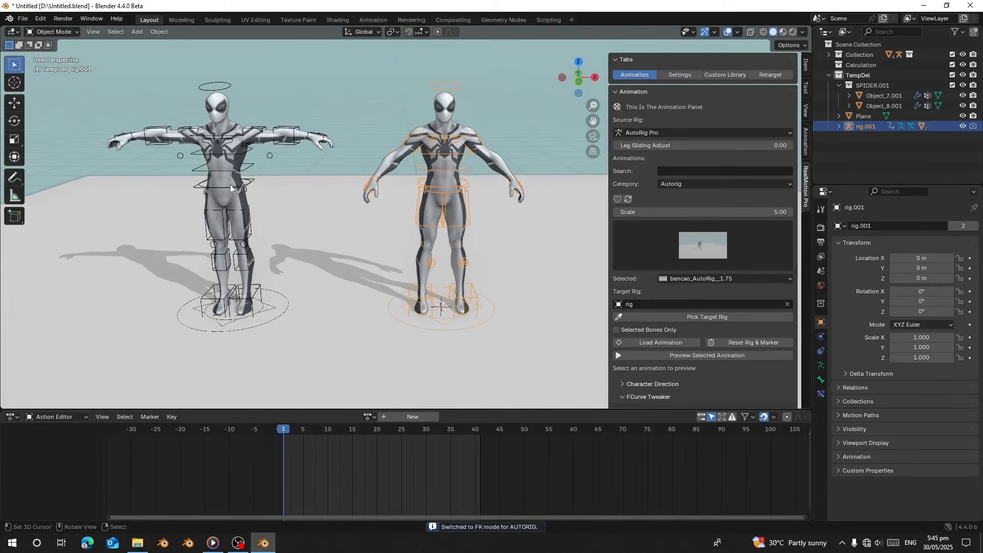
pyautogui.click(821, 365)
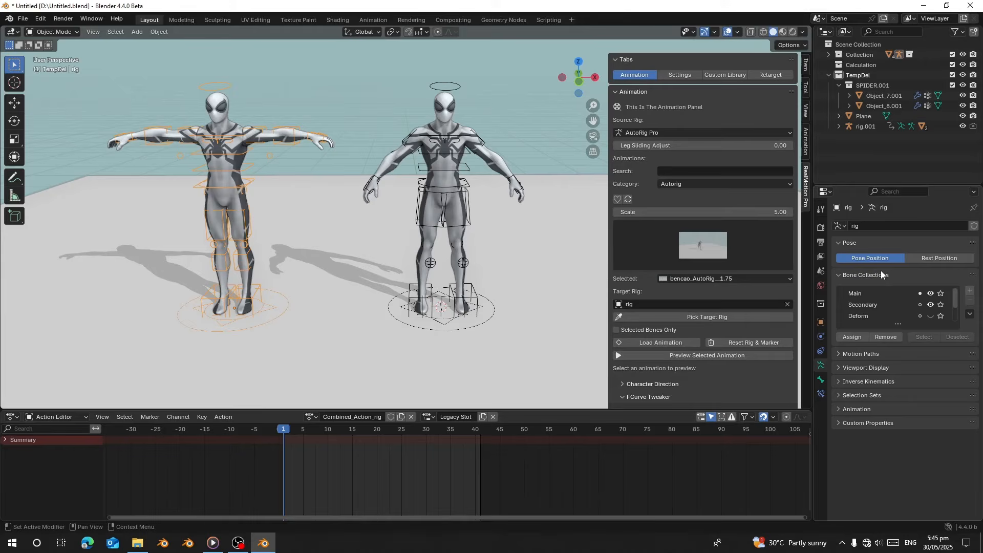
pyautogui.click(462, 90)
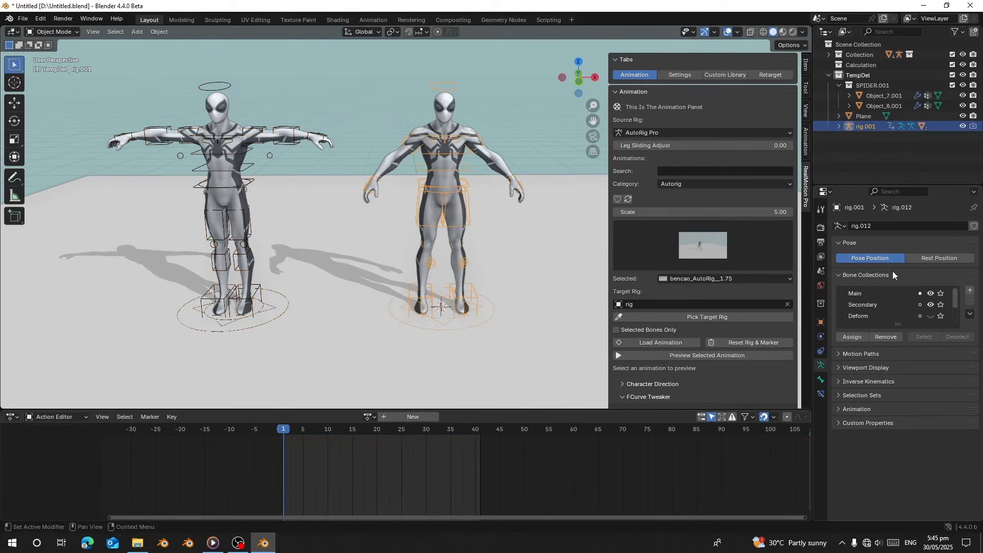
pyautogui.click(928, 259)
pyautogui.click(229, 87)
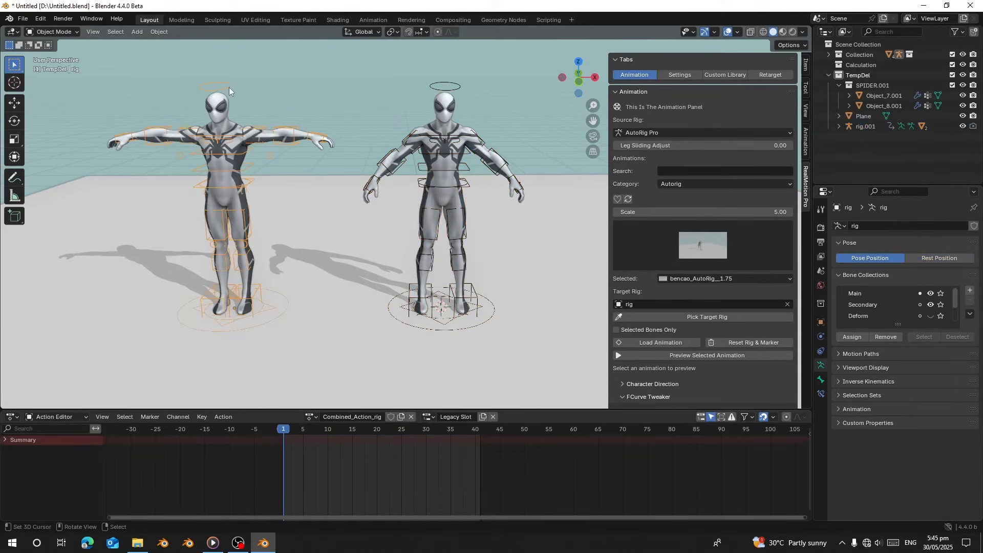
pyautogui.click(935, 259)
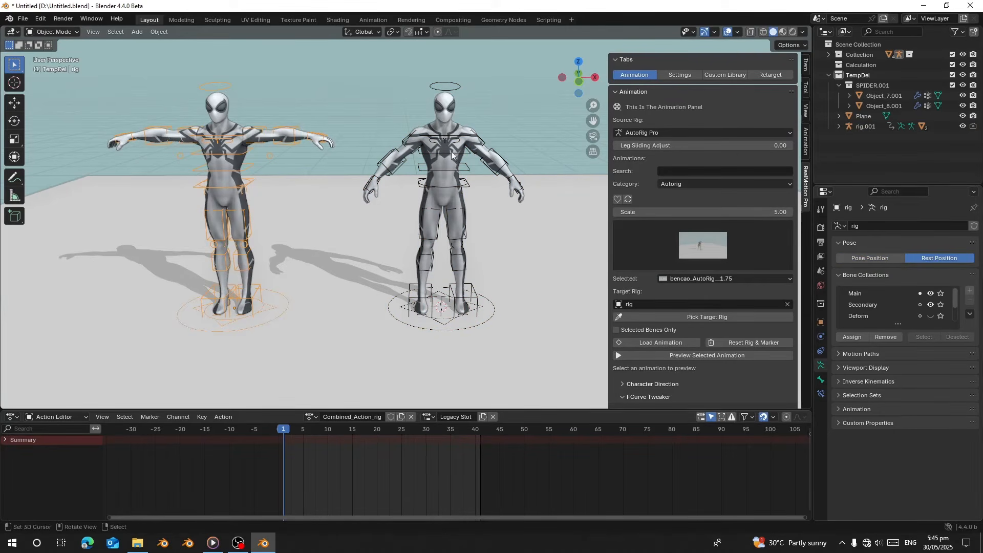
# Step: Return the armatures of rig.001 and the original rig to Pose Position
pyautogui.click(489, 193)
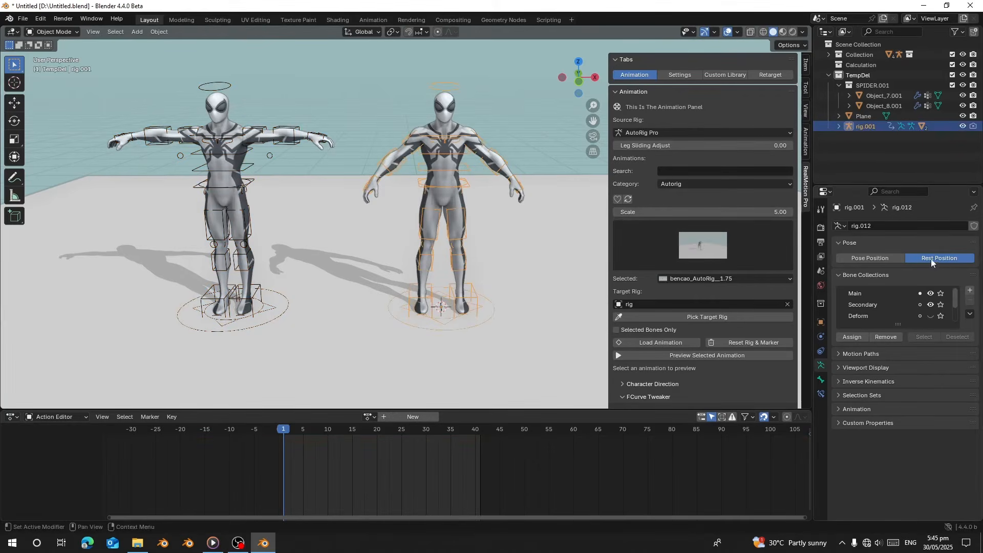
pyautogui.click(854, 259)
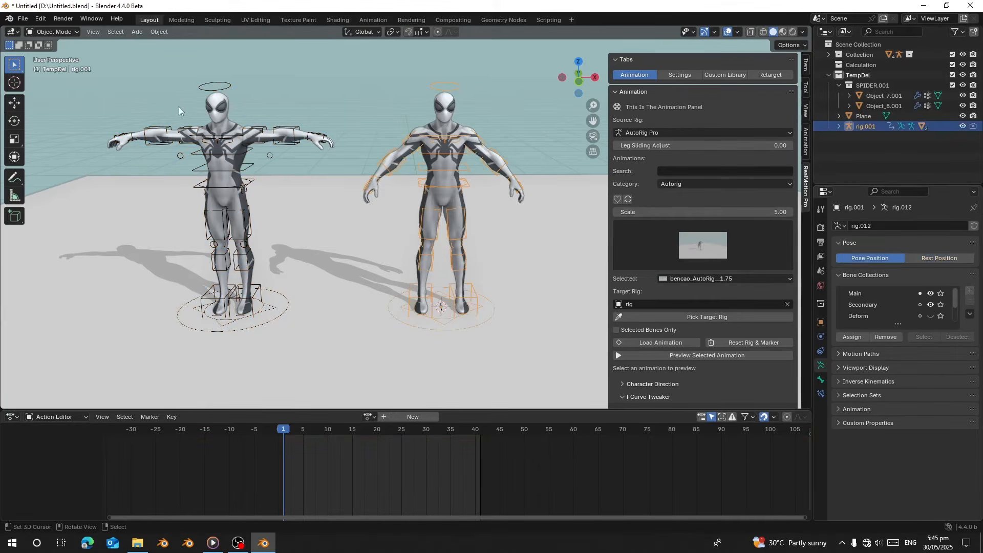
pyautogui.click(222, 88)
pyautogui.click(868, 259)
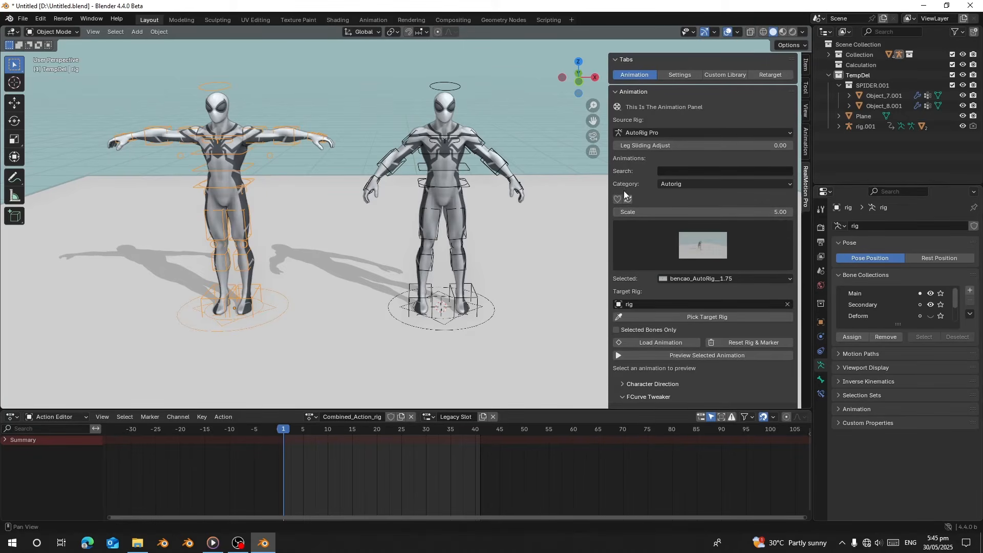
# Step: Set the animation category to All Categories and search the library for "walking"
pyautogui.click(677, 171)
pyautogui.click(676, 183)
pyautogui.click(676, 189)
pyautogui.click(672, 172)
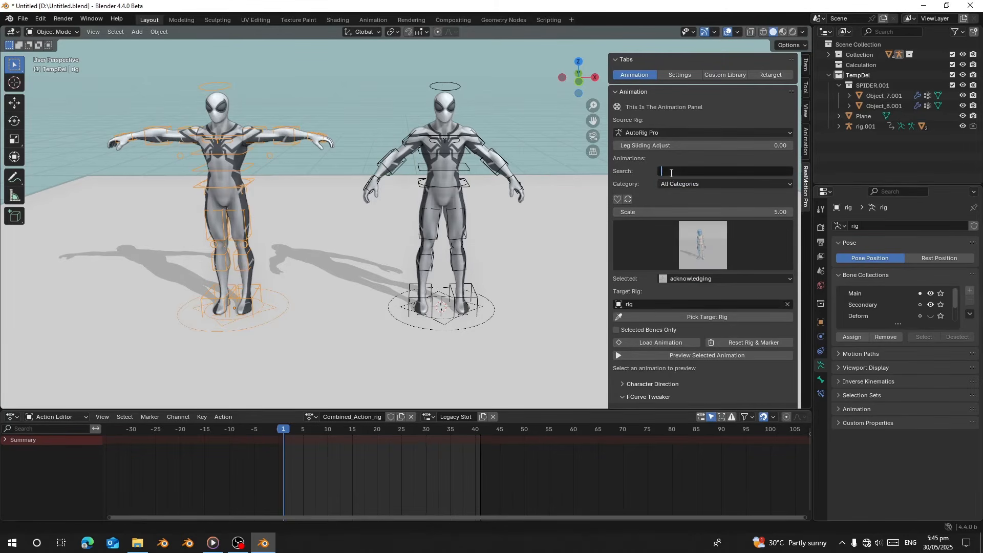
pyautogui.write('walking')
pyautogui.press('Return')
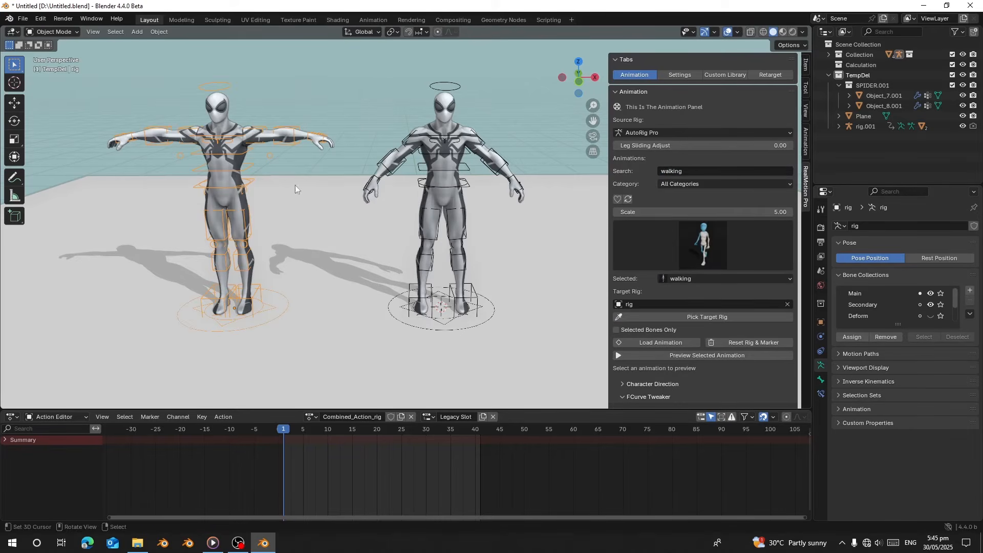
# Step: Set the original rig as the target, load the walking animation onto it and play it
pyautogui.click(659, 316)
pyautogui.click(657, 344)
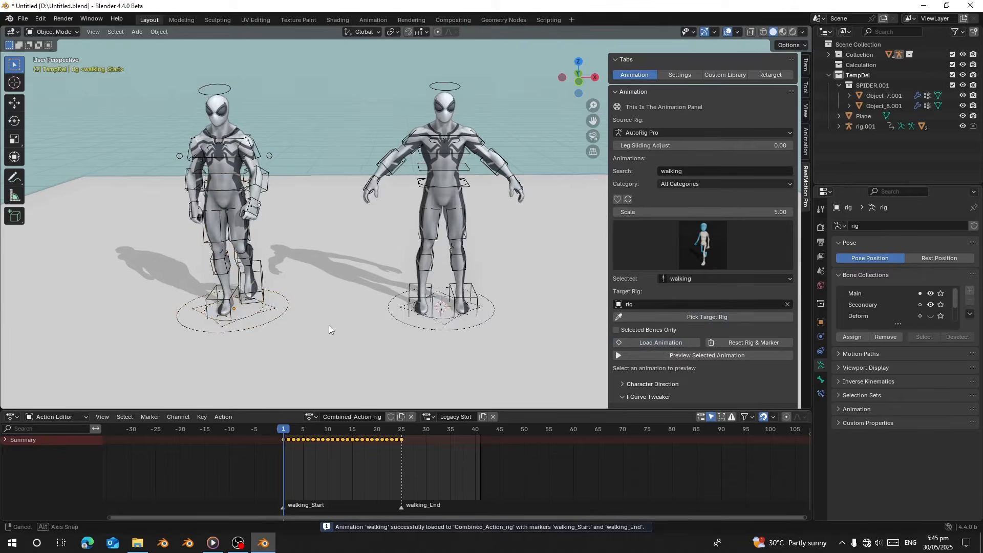
pyautogui.moveTo(328, 324); pyautogui.dragTo(333, 316, button='middle')
pyautogui.scroll(-1, 332, 312)
pyautogui.press('space')
pyautogui.press('space')
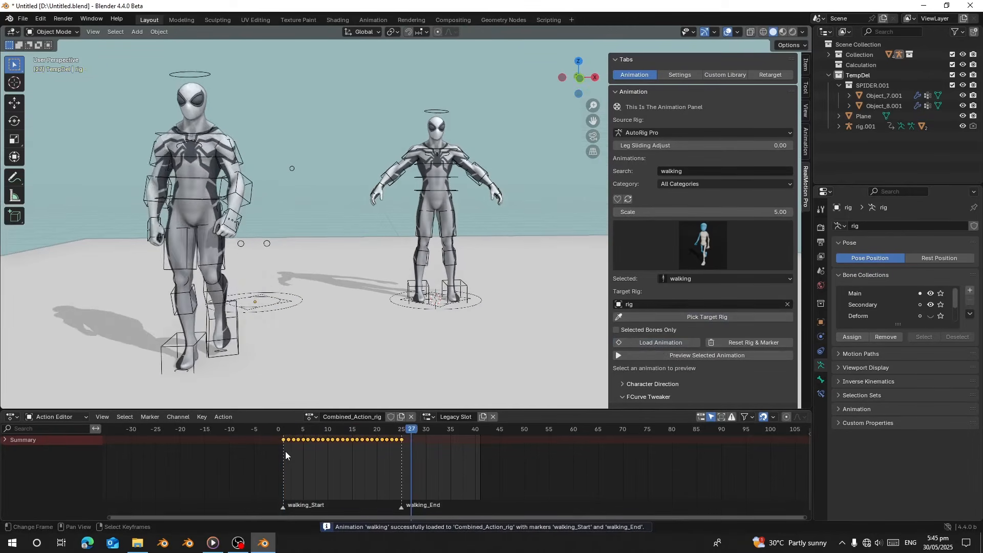
# Step: Replay the original rig's walking animation from frame 1 and return the playhead to frame 1
pyautogui.click(284, 430)
pyautogui.click(821, 227)
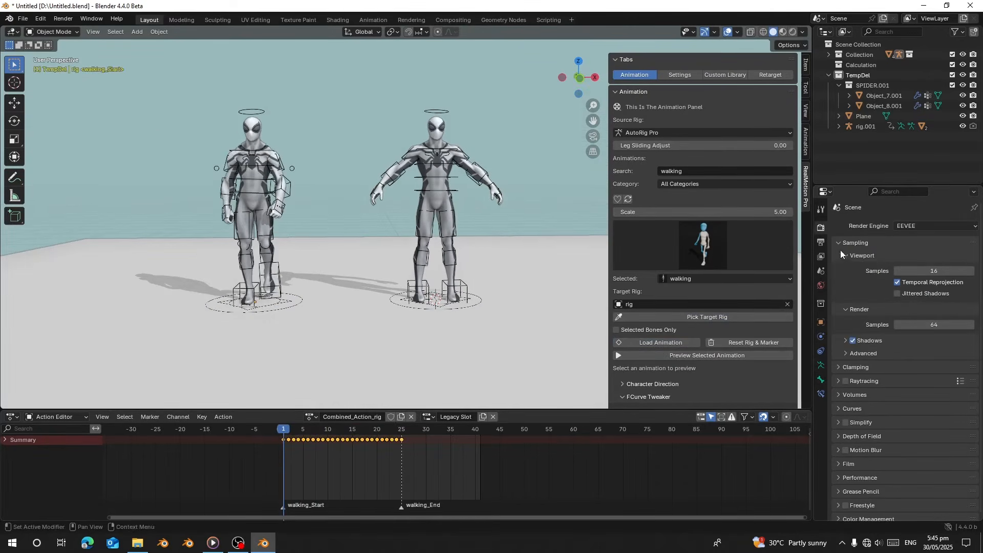
pyautogui.press('space')
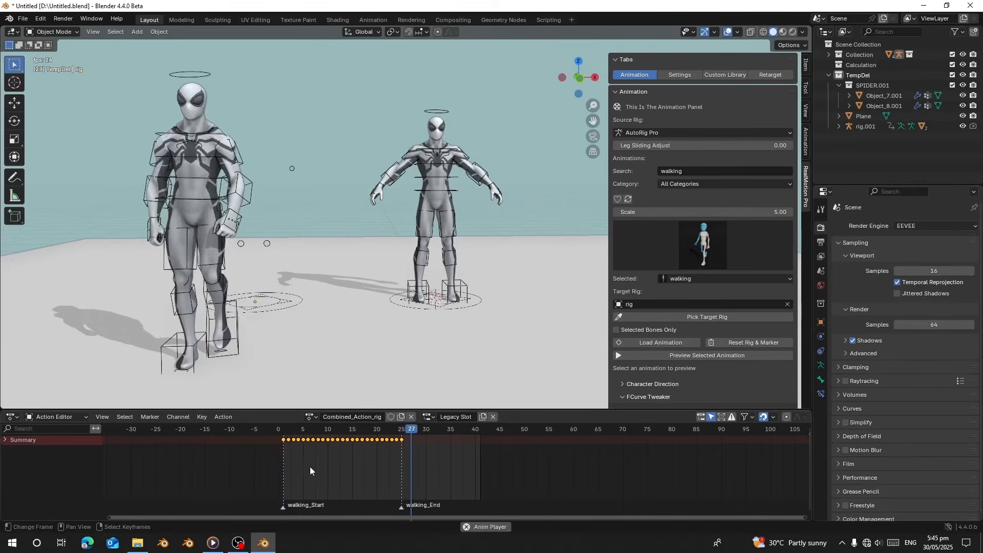
pyautogui.moveTo(294, 450); pyautogui.dragTo(284, 454)
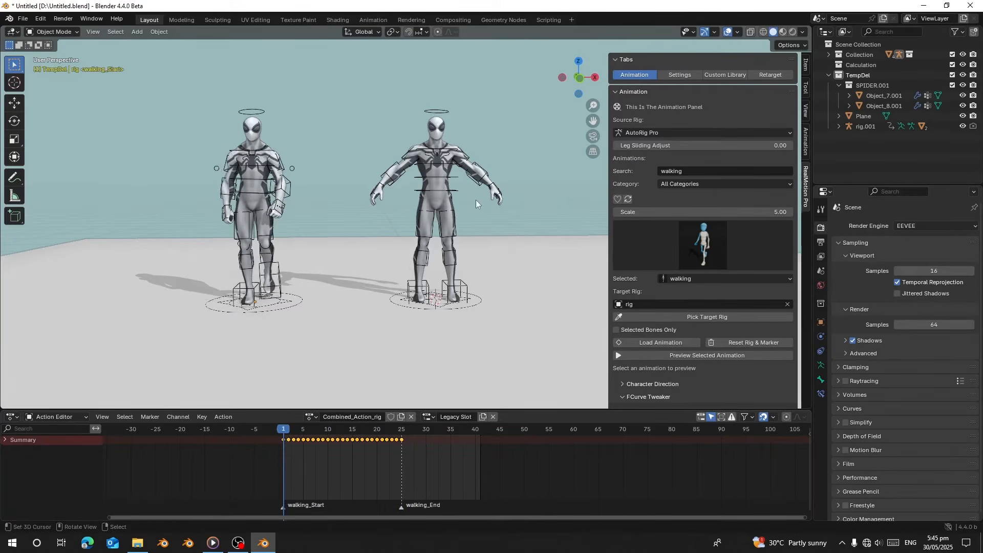
# Step: Assign rig.001 as the settings rig, import its T-Pose rig and automate the pose alignment for Arms and Legs
pyautogui.click(455, 194)
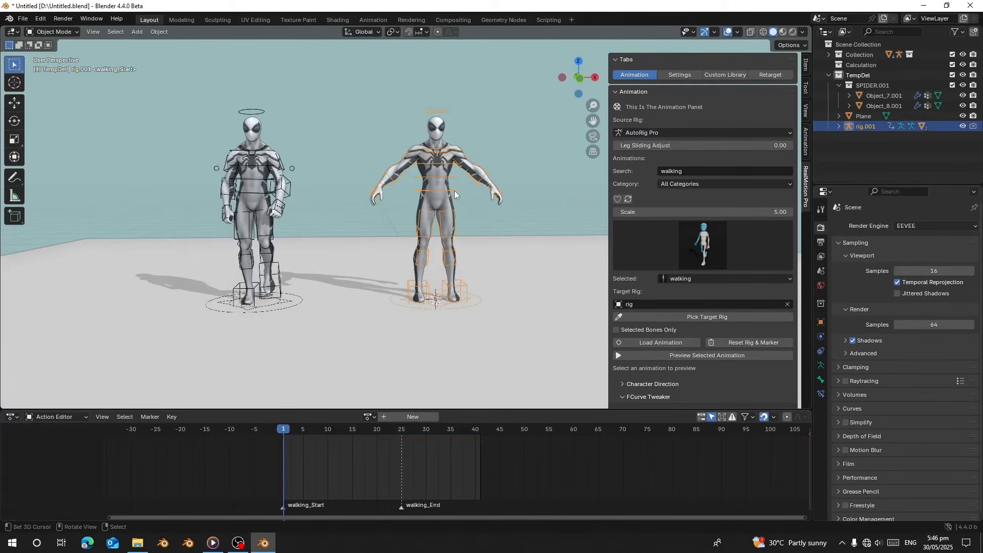
pyautogui.click(683, 75)
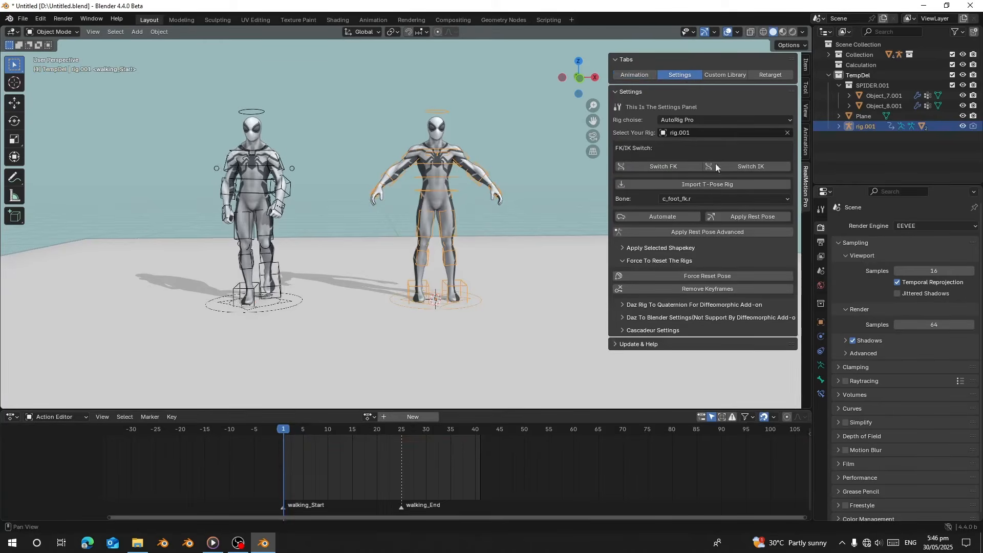
pyautogui.click(788, 133)
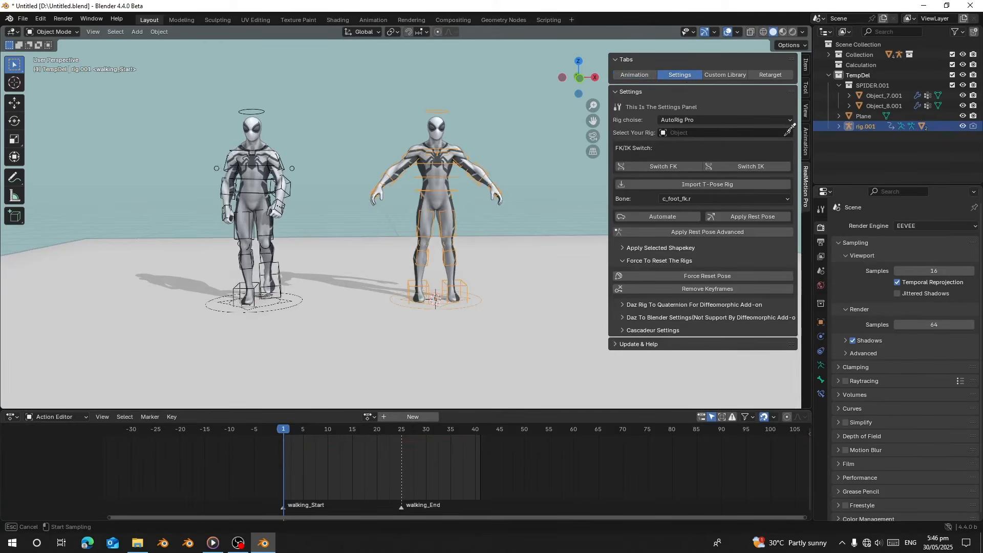
pyautogui.click(437, 113)
pyautogui.click(638, 340)
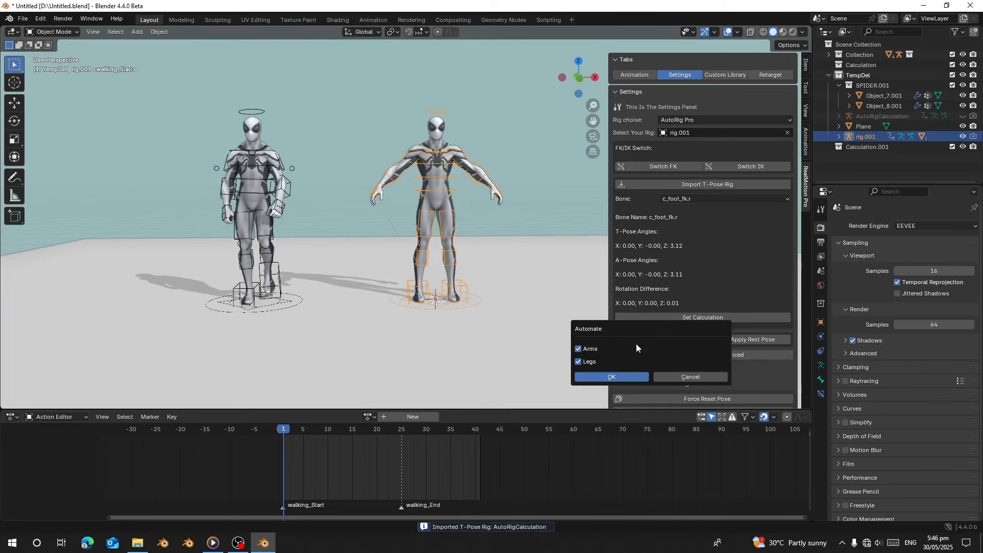
pyautogui.click(613, 376)
# Step: Force reset the pose of rig.001 to discard the automated T-pose
pyautogui.scroll(-3, 660, 328)
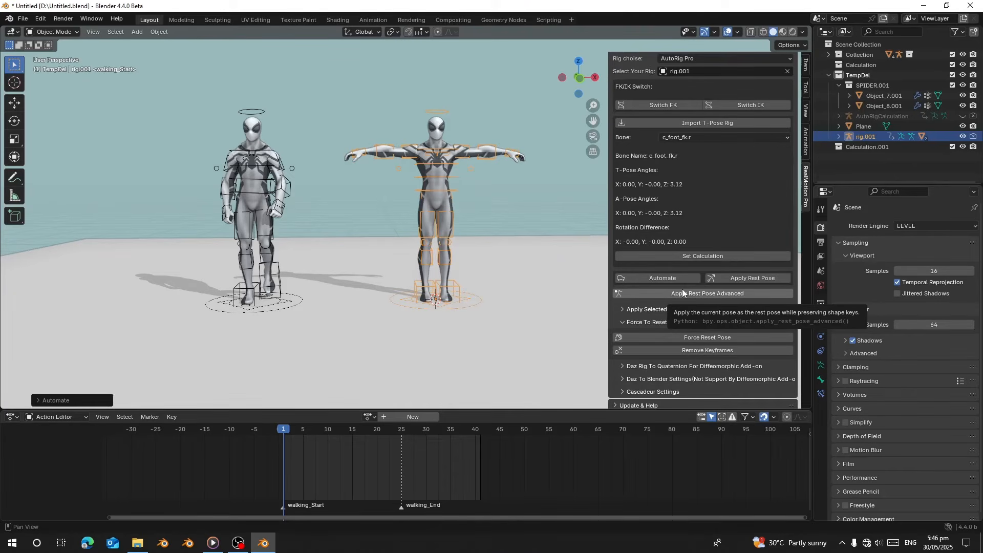
pyautogui.click(682, 337)
pyautogui.scroll(3, 665, 149)
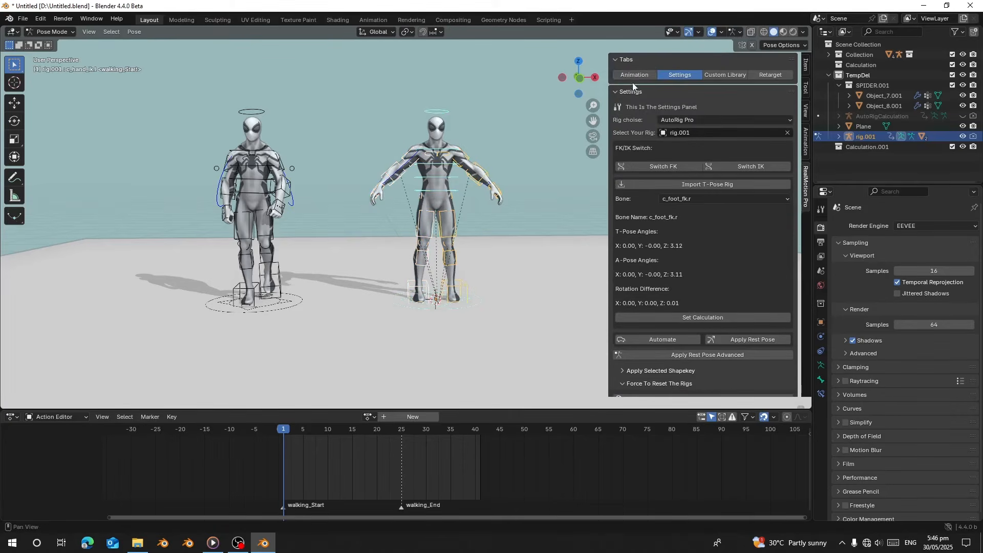
# Step: Return rig.001 to Object Mode and check its rest pose by switching the armature to Rest Position and back to Pose Position
pyautogui.click(635, 75)
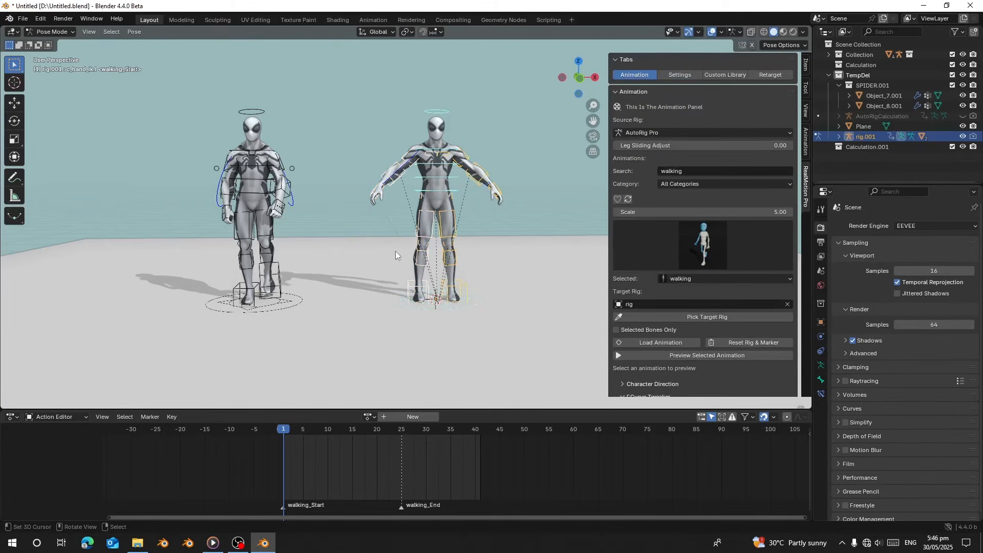
pyautogui.hotkey('ctrl', 'Tab')
pyautogui.click(821, 365)
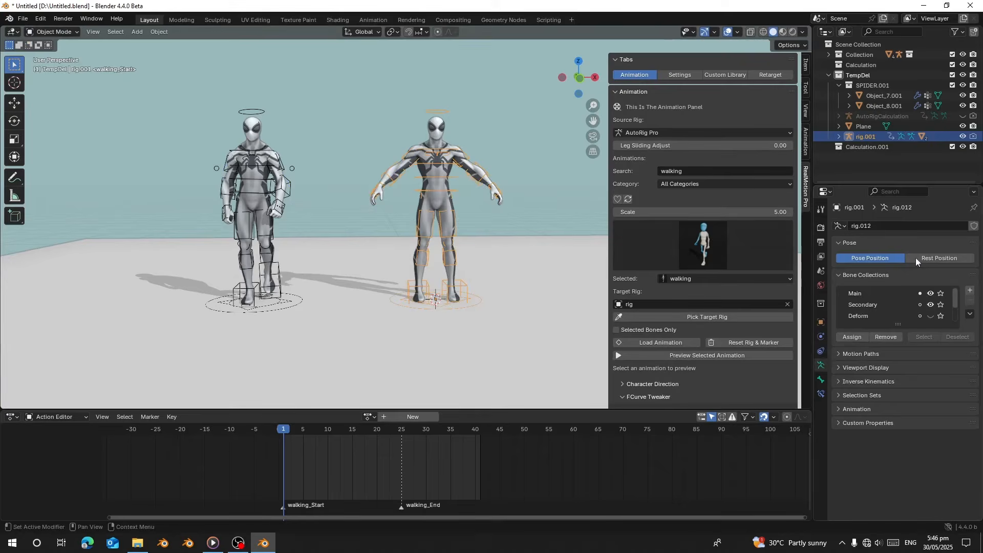
pyautogui.click(917, 261)
pyautogui.click(876, 259)
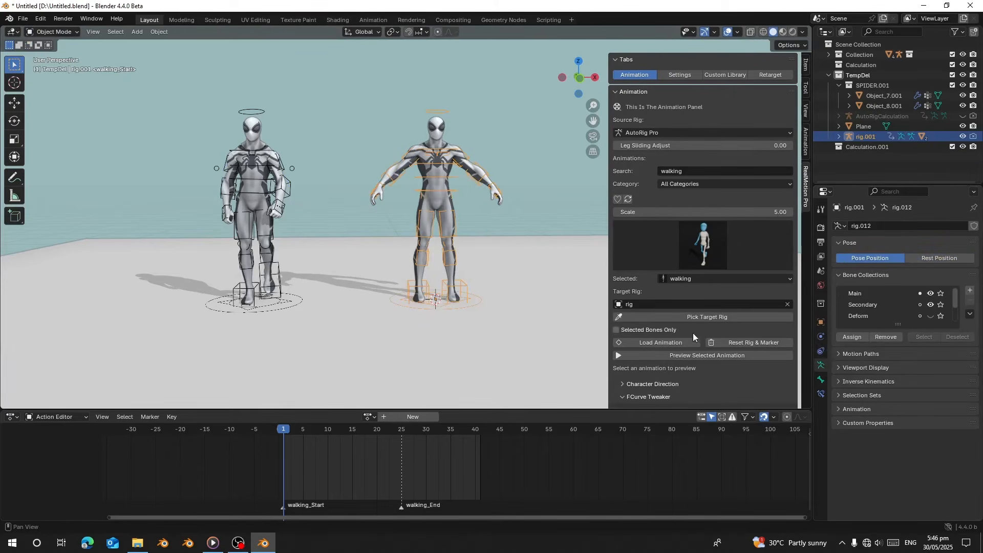
# Step: Set rig.001 as the target rig, load the walking animation onto it and assign the Legacy Slot to its action
pyautogui.click(659, 318)
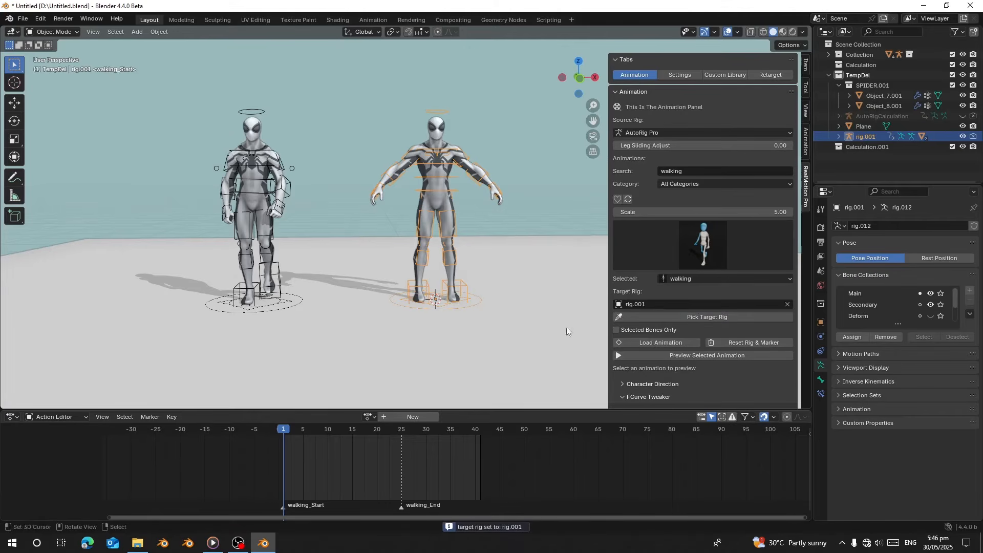
pyautogui.click(641, 341)
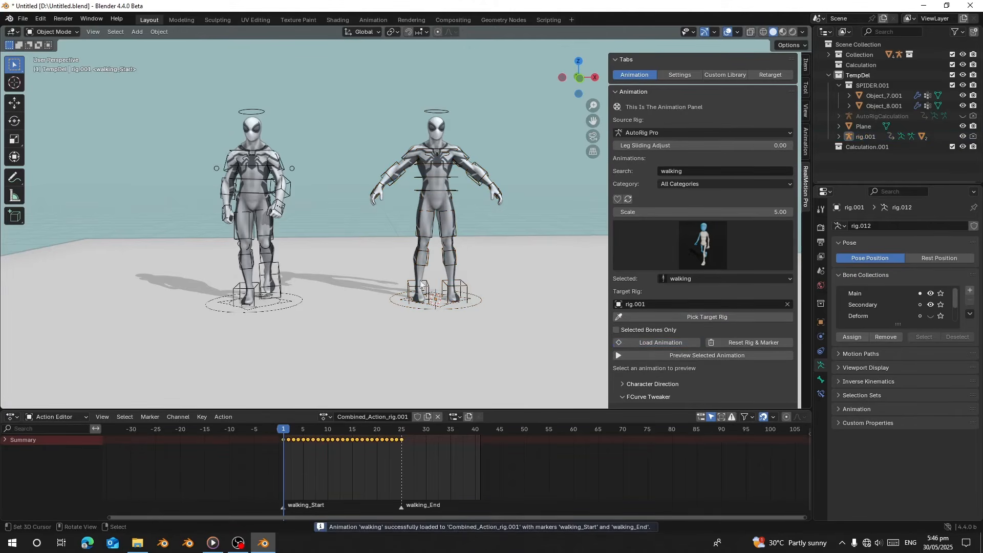
pyautogui.click(461, 287)
pyautogui.click(456, 417)
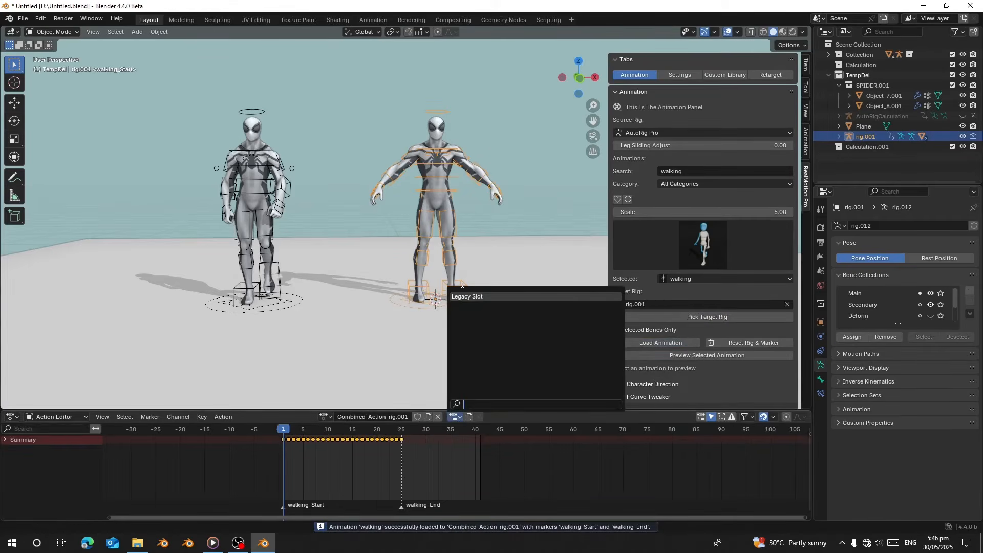
pyautogui.click(468, 297)
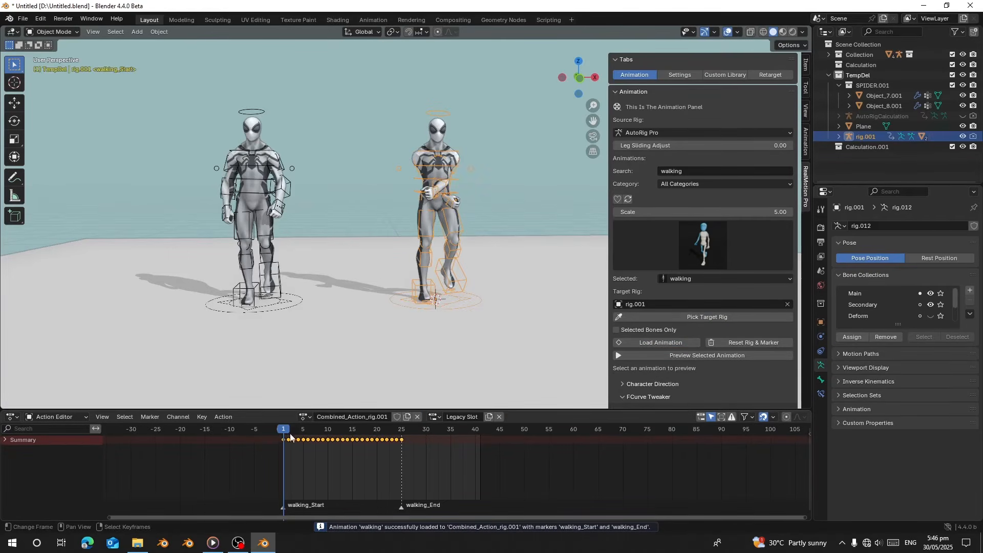
# Step: Scrub the first frames of the walking animation to compare the arm poses of rig.001 and the original rig
pyautogui.click(294, 440)
pyautogui.moveTo(293, 441); pyautogui.dragTo(297, 465)
pyautogui.click(277, 208)
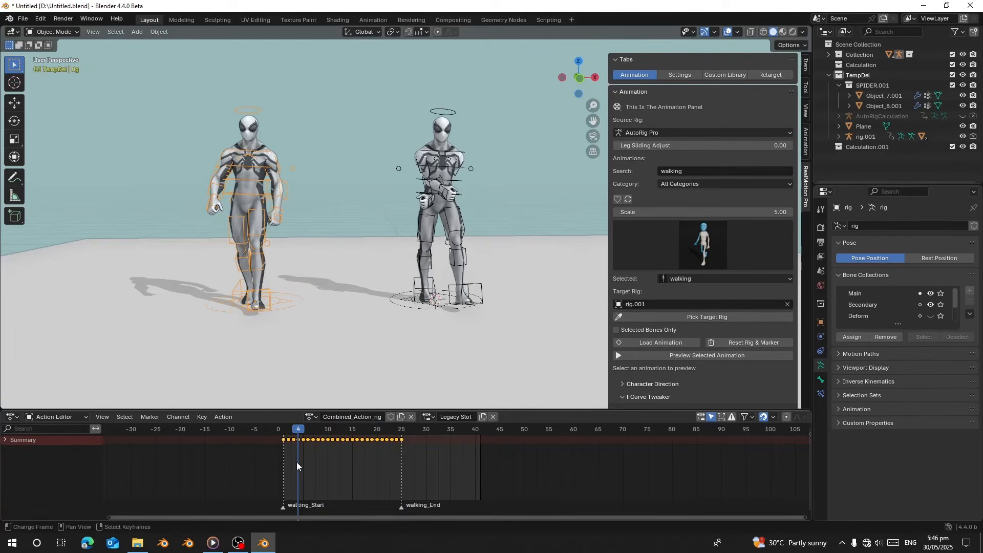
pyautogui.moveTo(297, 462)
pyautogui.mouseDown()
pyautogui.moveTo(285, 466)
pyautogui.moveTo(318, 464)
pyautogui.moveTo(284, 470)
pyautogui.mouseUp()
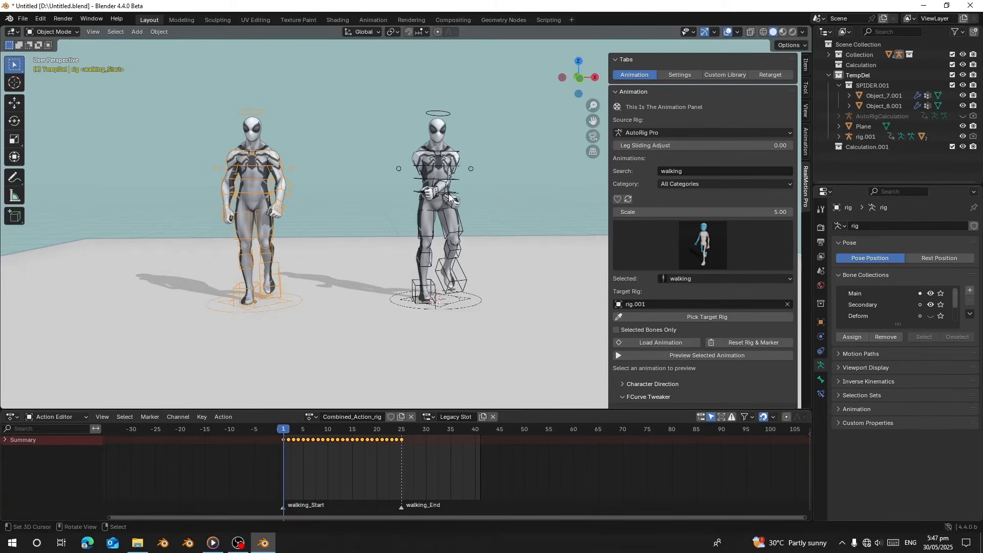
# Step: Select rig.001, scrub to frame 9 and open the Calculate Rest Pose (Virtual T-pose) options to examine the frame range
pyautogui.click(458, 183)
pyautogui.scroll(-8, 677, 328)
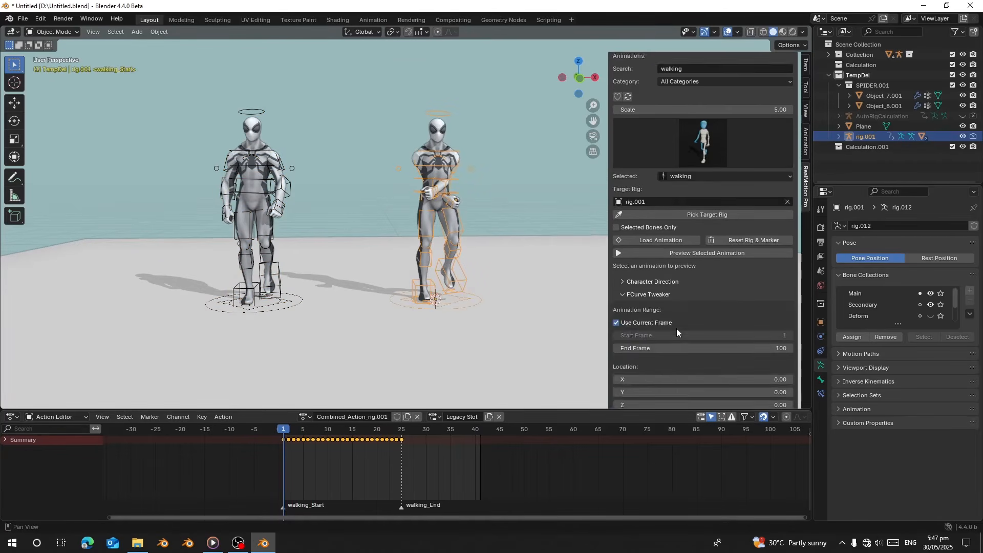
pyautogui.scroll(-8, 677, 329)
pyautogui.moveTo(334, 465); pyautogui.dragTo(322, 461)
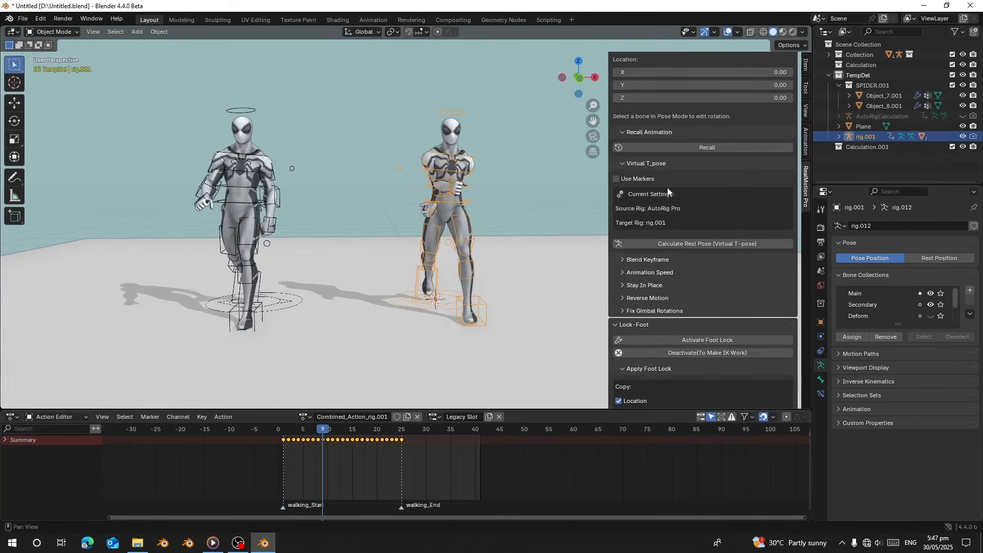
pyautogui.click(661, 246)
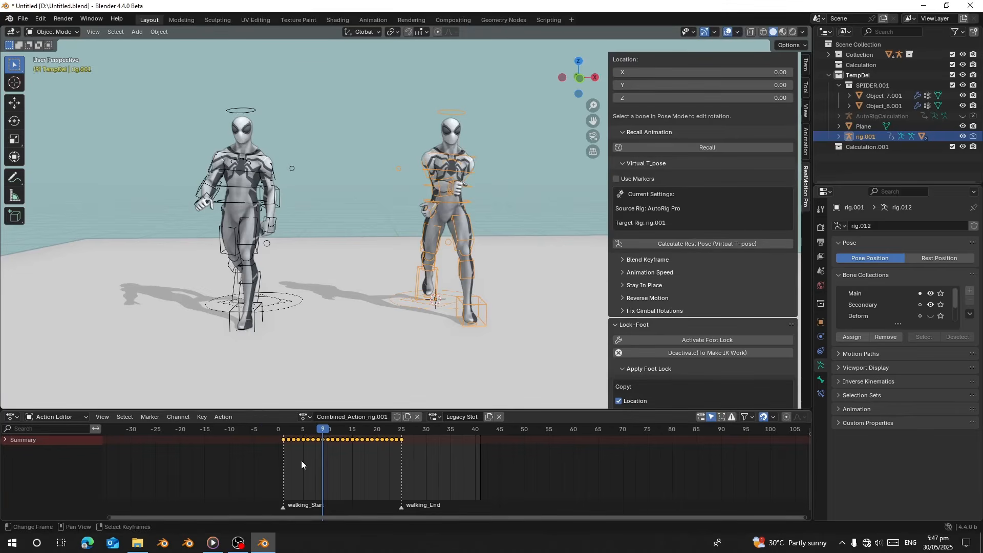
pyautogui.moveTo(301, 460); pyautogui.dragTo(322, 448)
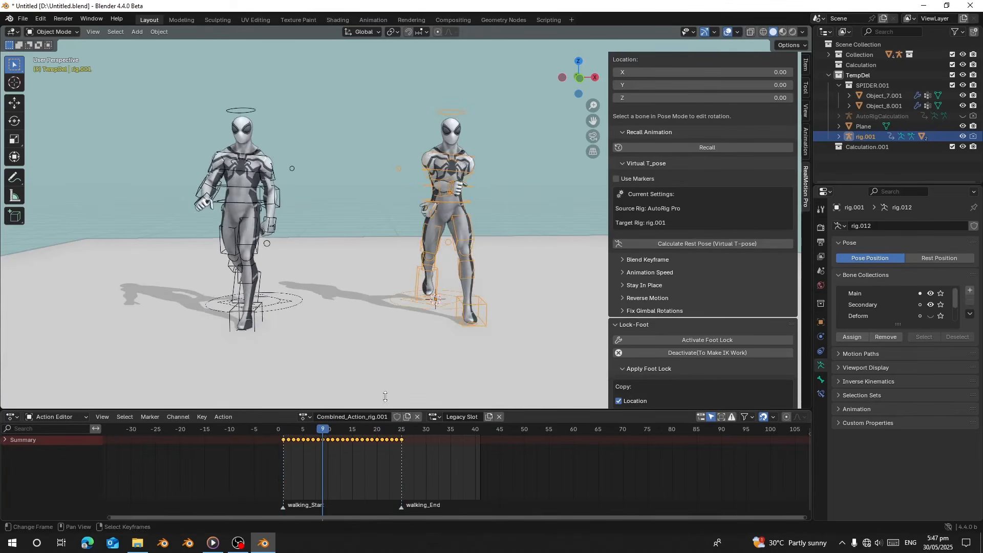
pyautogui.click(660, 243)
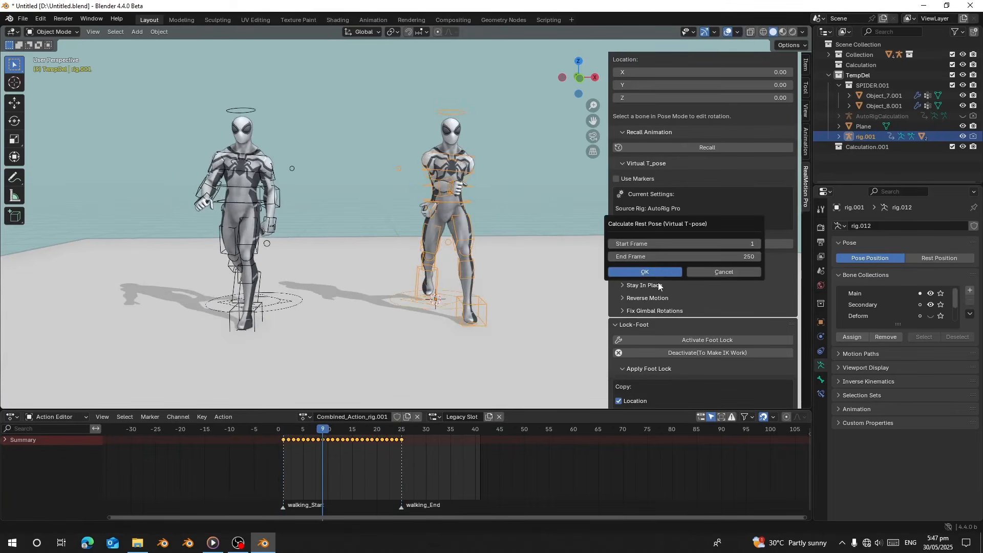
# Step: Enable Use Markers for Virtual T_pose, scrub between the walking markers to examine the nearest one, and open the rest pose calculation
pyautogui.click(617, 179)
pyautogui.moveTo(397, 448); pyautogui.dragTo(340, 466)
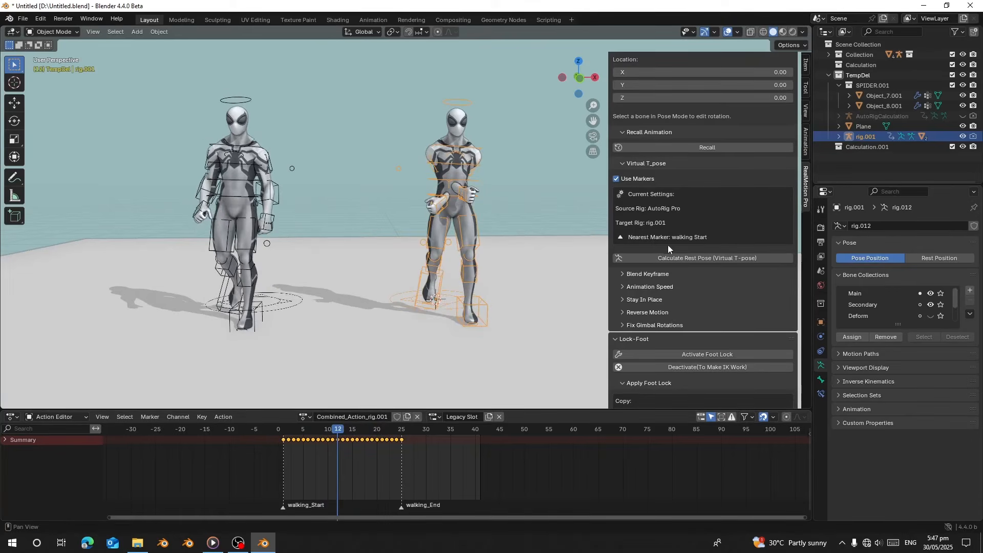
pyautogui.click(390, 449)
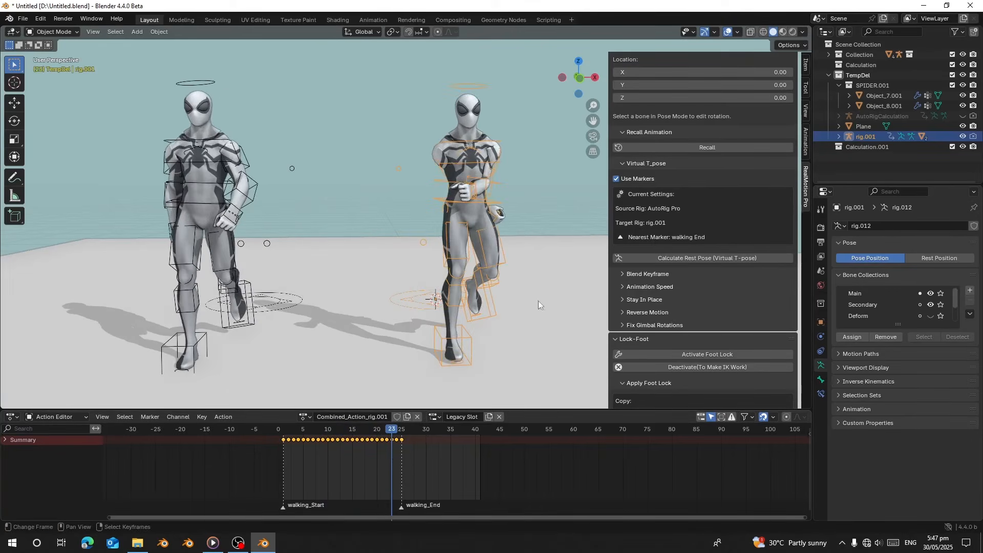
pyautogui.click(305, 453)
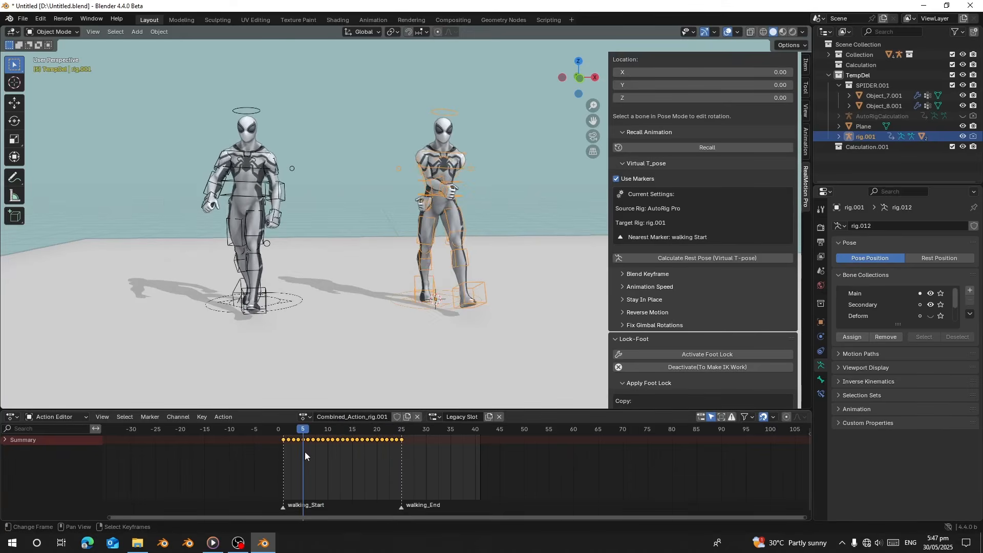
pyautogui.click(285, 442)
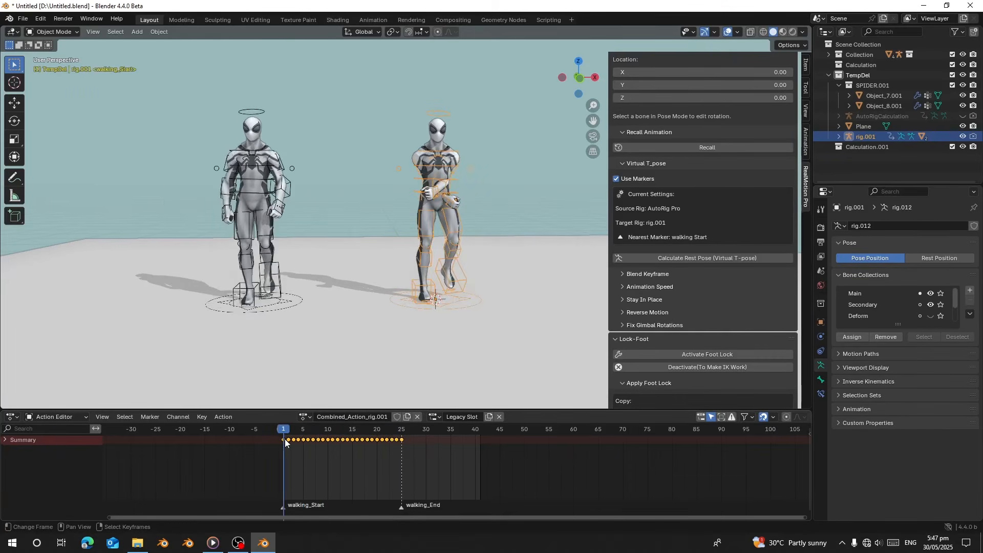
pyautogui.moveTo(285, 442)
pyautogui.mouseDown()
pyautogui.moveTo(406, 444)
pyautogui.moveTo(357, 451)
pyautogui.mouseUp()
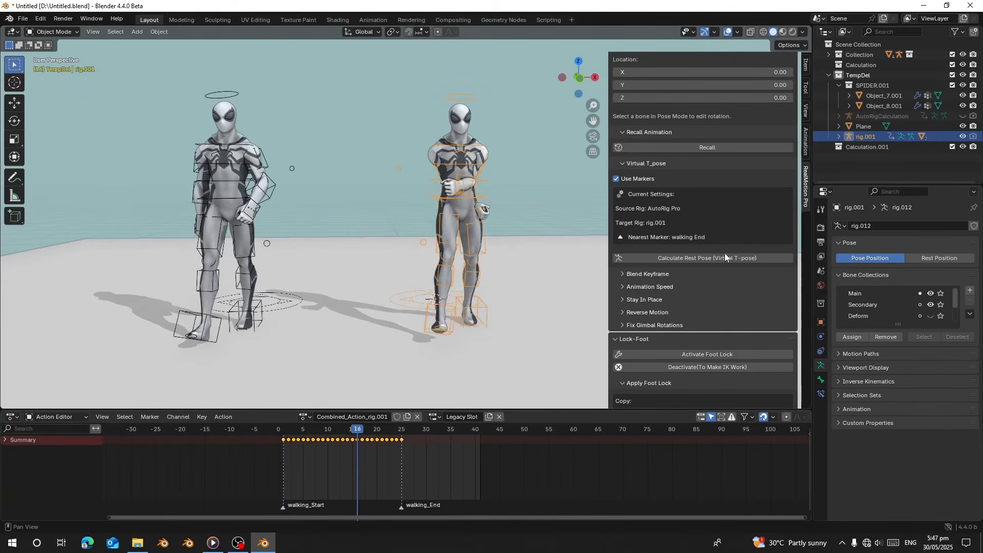
pyautogui.click(726, 257)
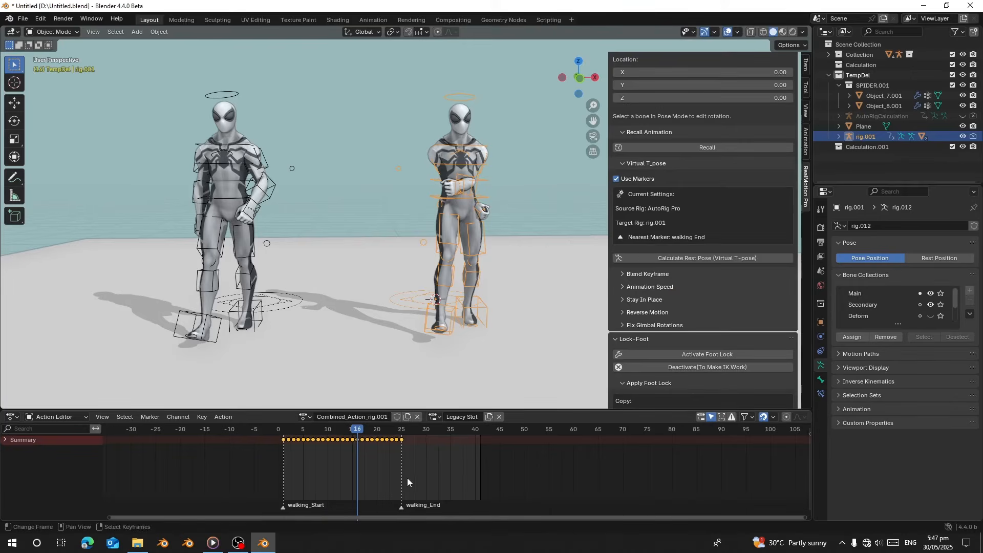
# Step: Load a second walking animation onto rig.001 starting at frame 26
pyautogui.scroll(2, 407, 478)
pyautogui.click(389, 453)
pyautogui.scroll(12, 714, 164)
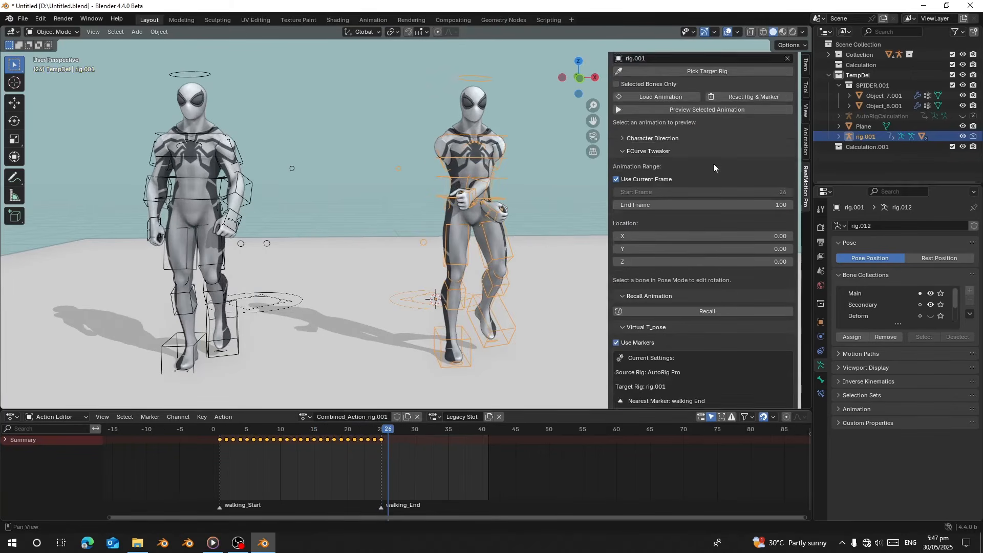
pyautogui.click(659, 239)
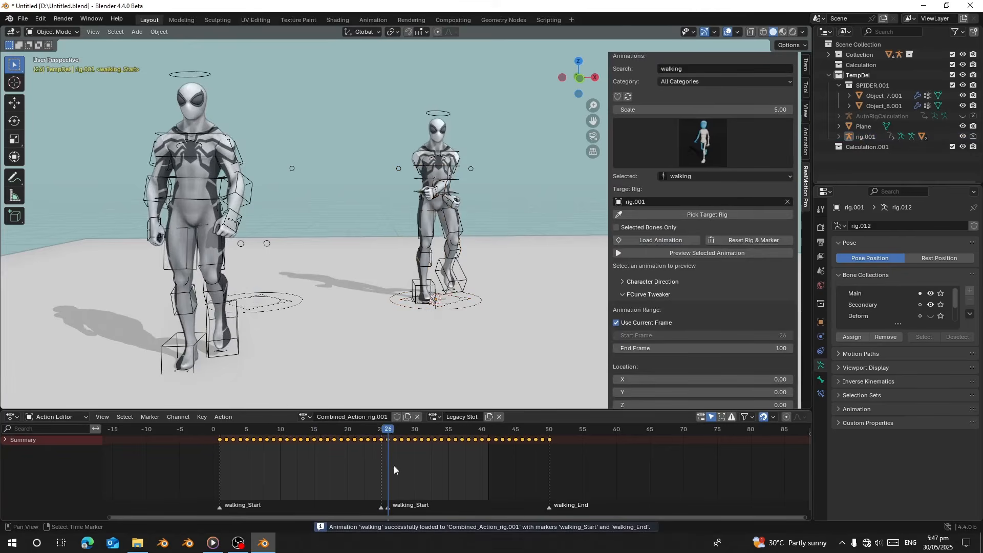
# Step: Scrub back to frame 12 and open the Calculate Rest Pose (Virtual T-pose) options to examine the first walk's frame range
pyautogui.moveTo(395, 465); pyautogui.dragTo(294, 456)
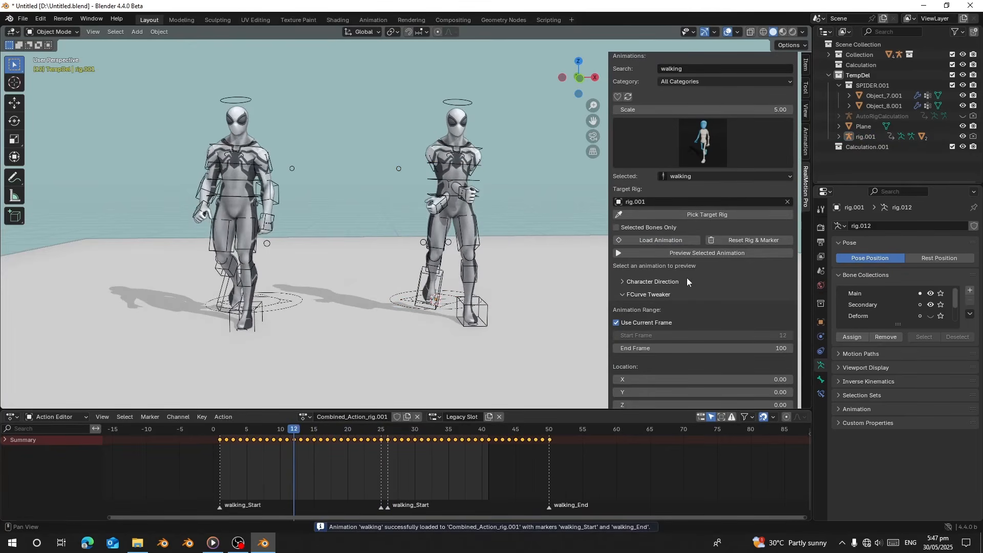
pyautogui.click(681, 252)
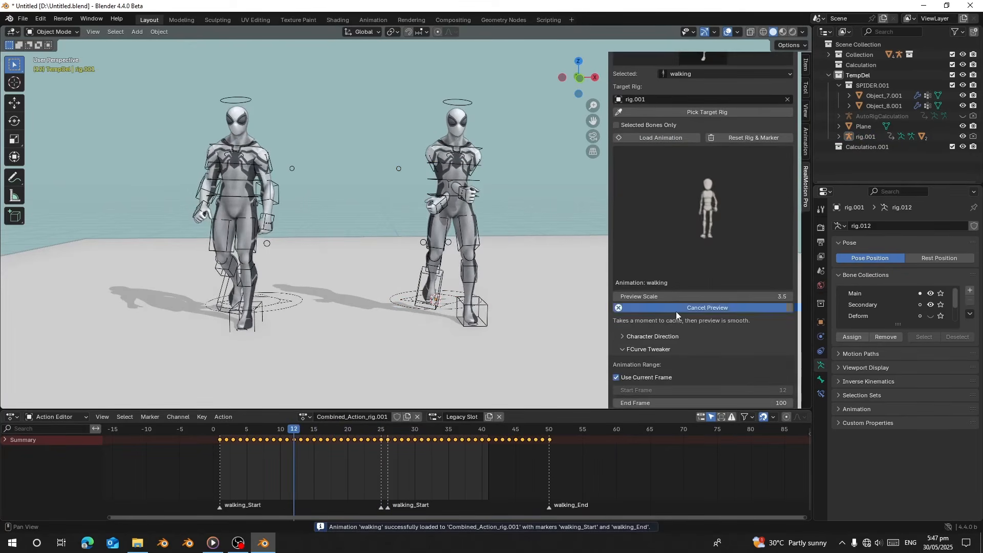
pyautogui.scroll(-10, 676, 311)
pyautogui.click(659, 186)
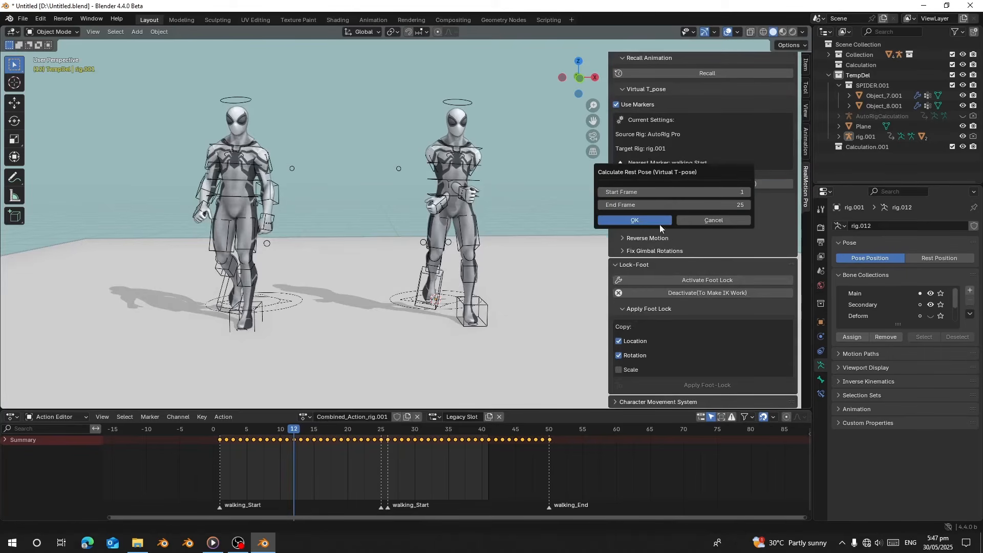
pyautogui.click(380, 450)
# Step: Scrub to frame 30, collapse the Lock-Foot section and open the rest pose calculation to examine the second walk's frame range
pyautogui.moveTo(411, 449)
pyautogui.mouseDown()
pyautogui.moveTo(435, 452)
pyautogui.moveTo(415, 456)
pyautogui.mouseUp()
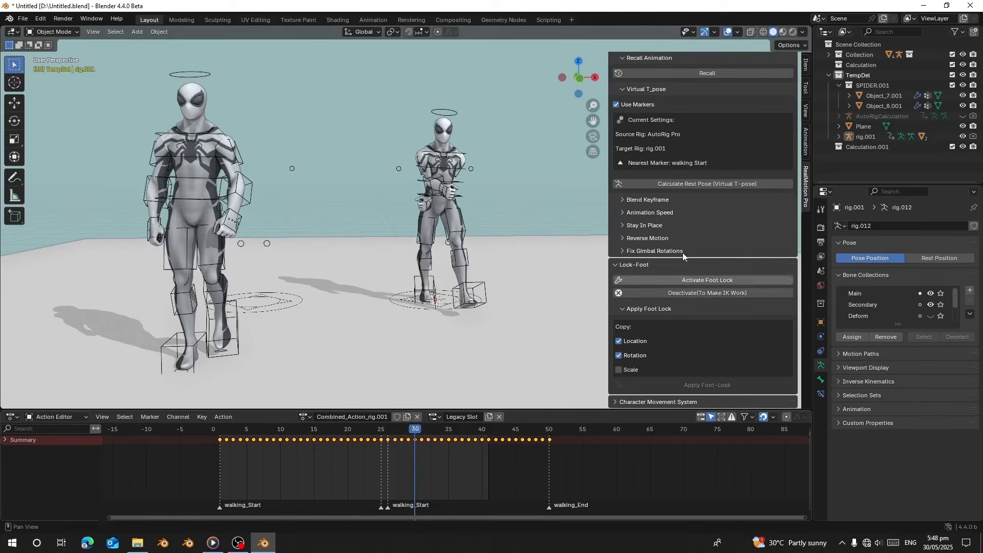
pyautogui.click(666, 252)
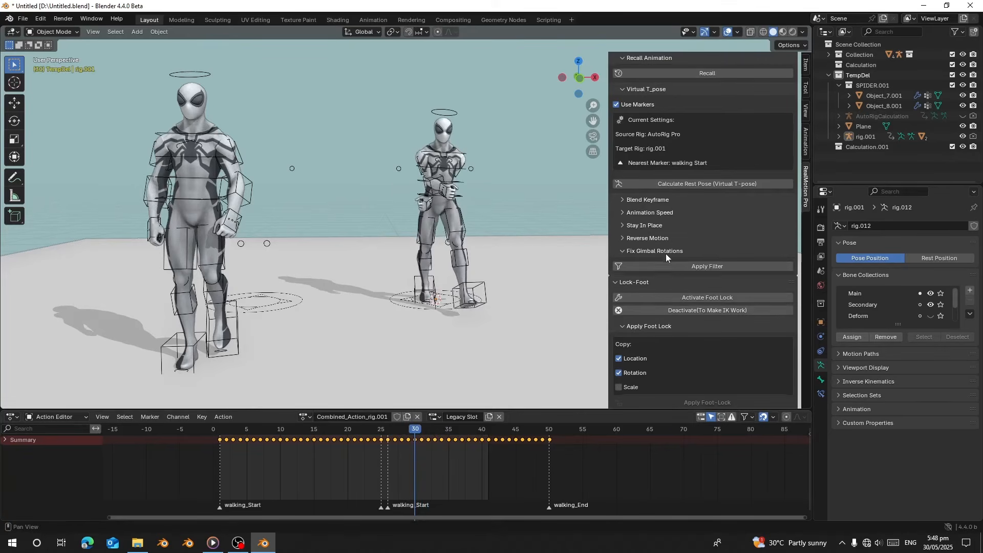
pyautogui.click(653, 254)
pyautogui.click(648, 267)
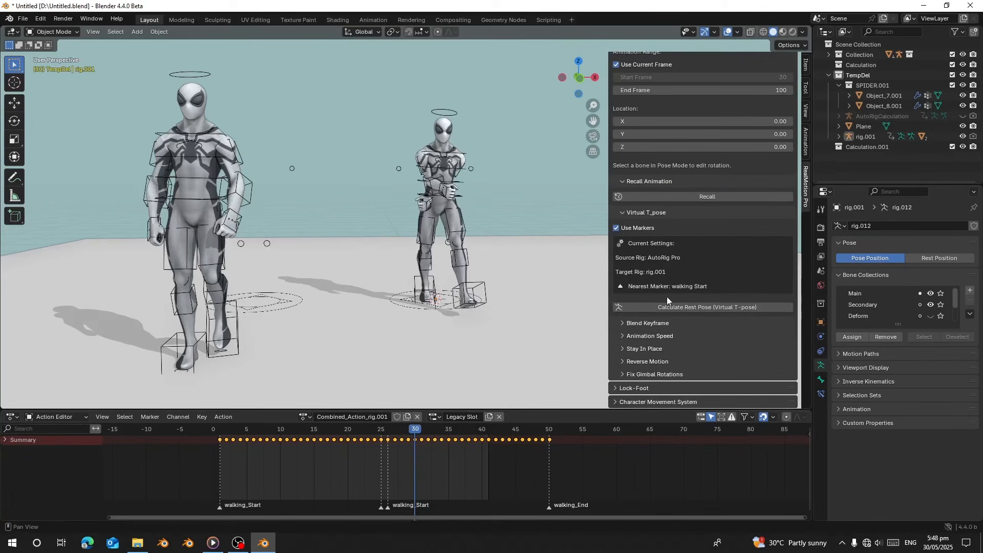
pyautogui.click(686, 307)
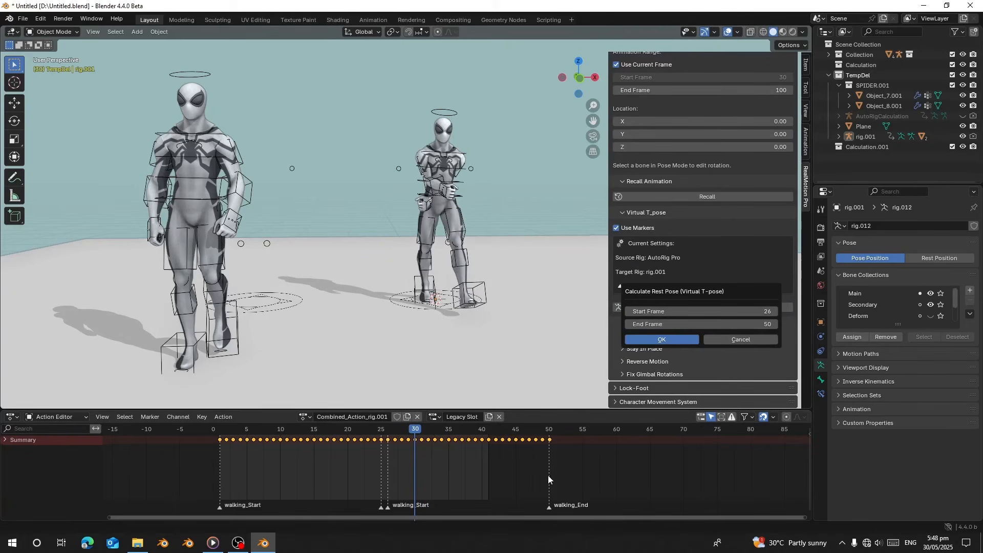
pyautogui.click(550, 460)
pyautogui.click(549, 460)
# Step: Scrub to frame 7 and calculate the Virtual T-pose rest pose for the first walk, frames 1 to 25
pyautogui.moveTo(548, 461); pyautogui.dragTo(260, 474)
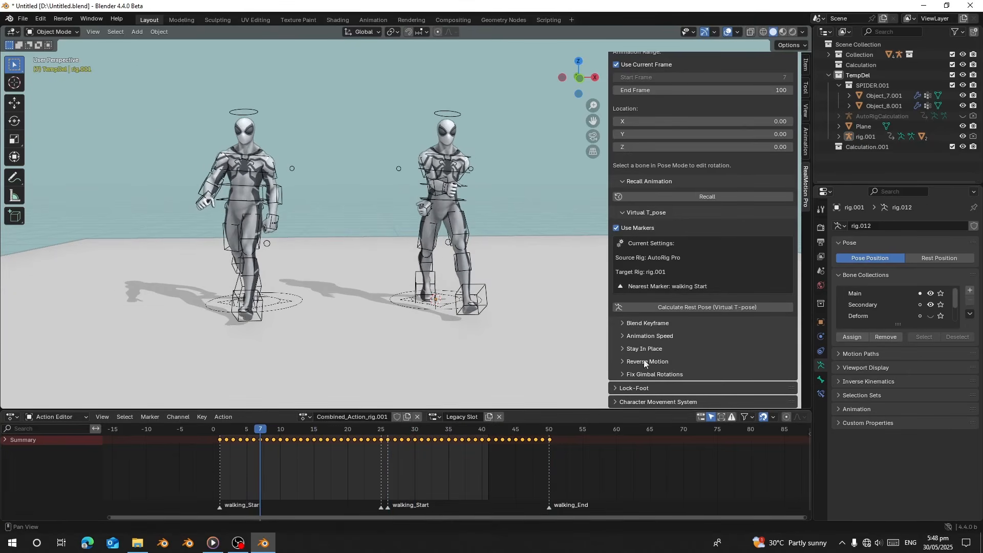
pyautogui.click(660, 308)
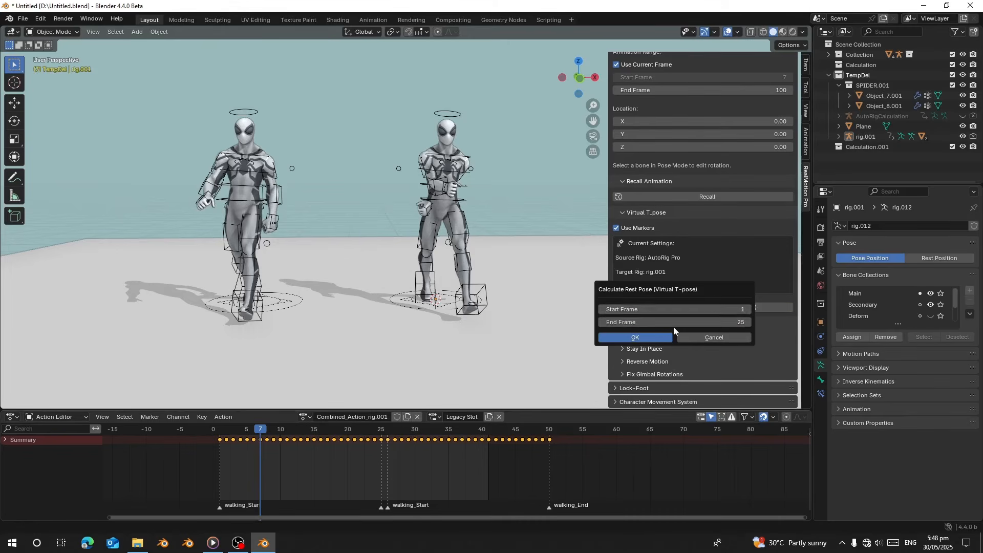
pyautogui.click(644, 338)
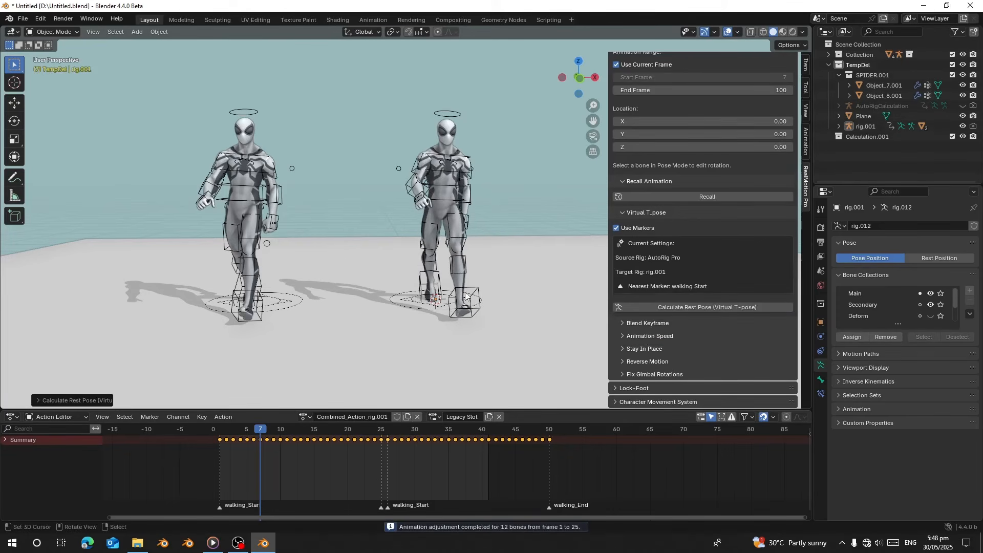
# Step: Play and scrub the first walking animation to compare the corrected rig.001 with the original rig
pyautogui.moveTo(353, 310); pyautogui.dragTo(337, 312, button='middle')
pyautogui.moveTo(279, 463); pyautogui.dragTo(308, 457)
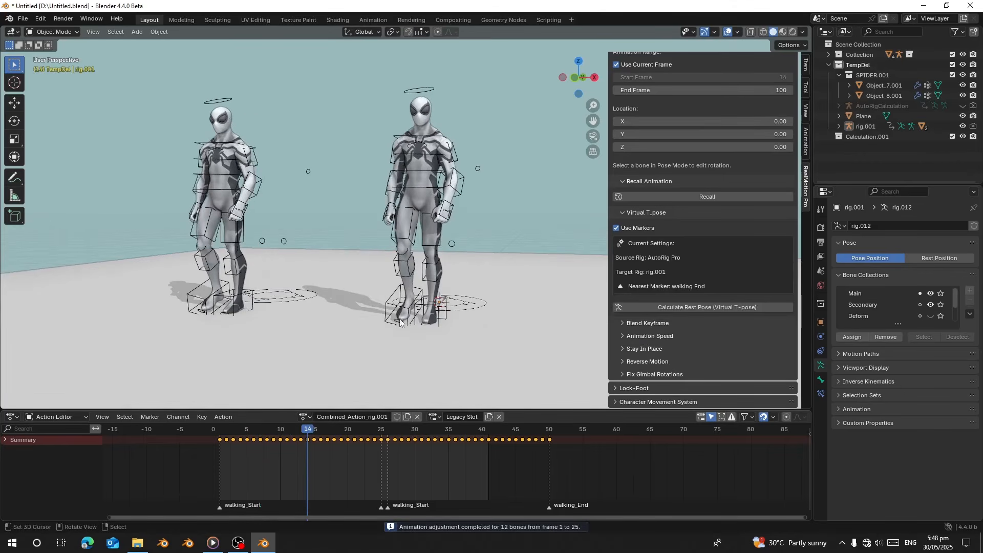
pyautogui.hotkey('shift', 'Left')
pyautogui.press('space')
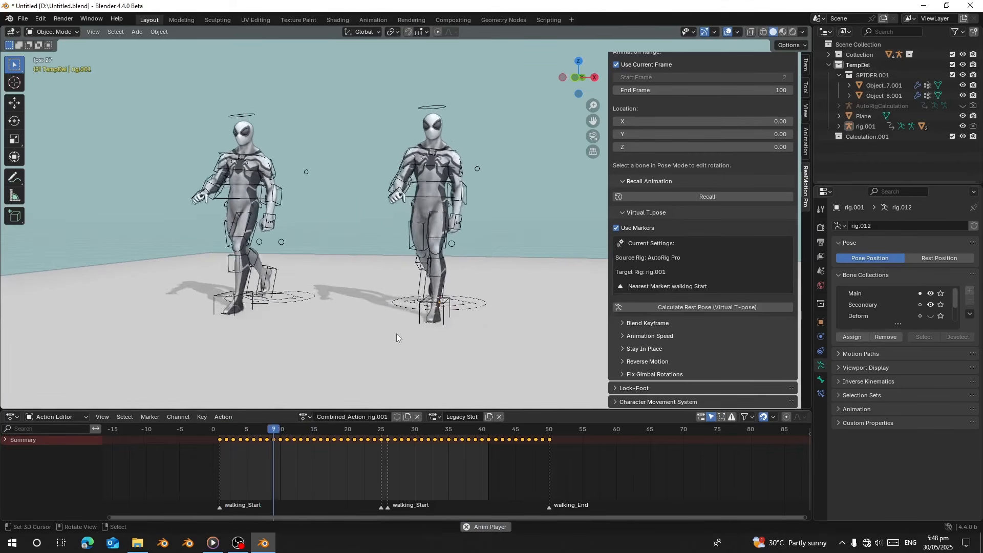
pyautogui.press('space')
pyautogui.moveTo(308, 431); pyautogui.dragTo(258, 469)
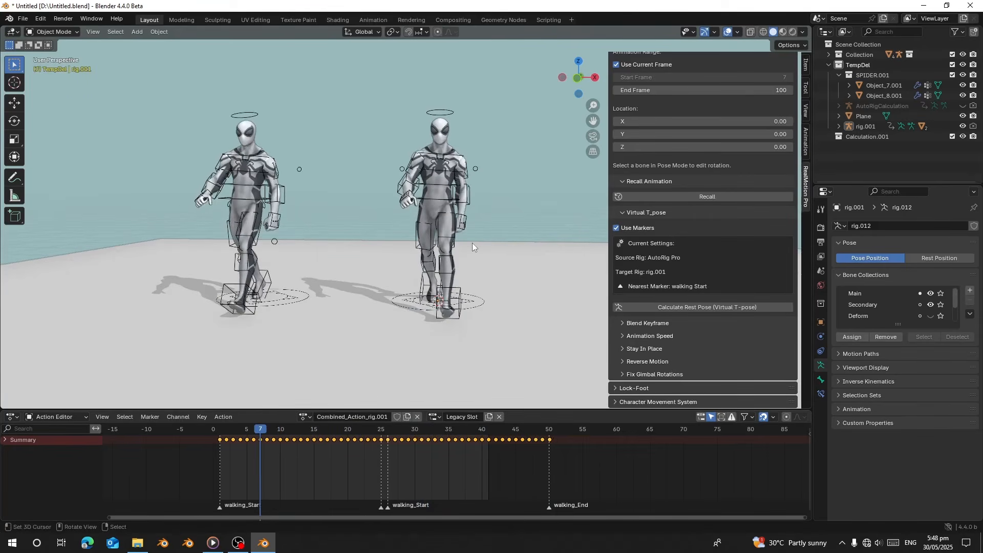
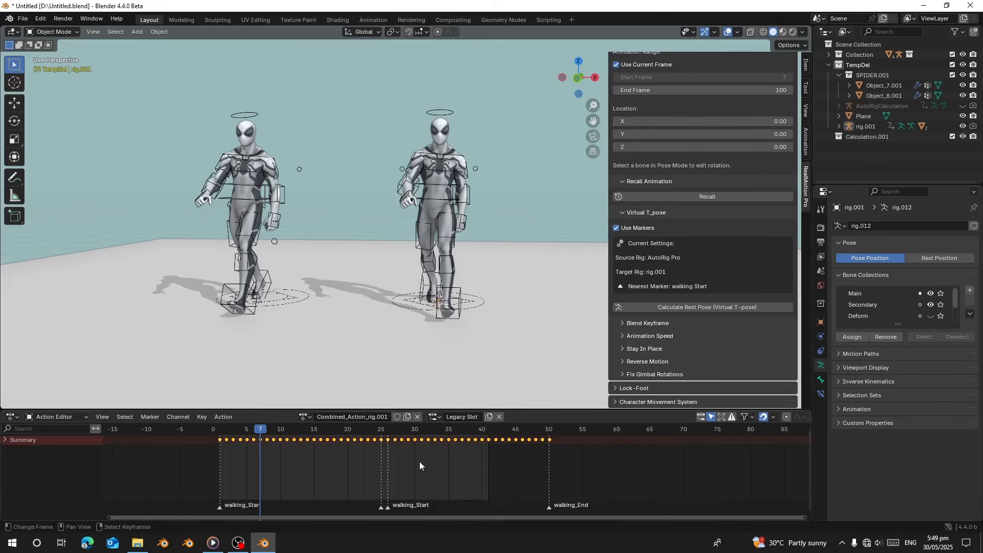
# Step: Scrub to frame 33 in the second walk, select rig.001 and enter Pose Mode with no bones selected
pyautogui.keyDown('shift'); pyautogui.moveTo(408, 452); pyautogui.dragTo(435, 451, button='right'); pyautogui.keyUp('shift')
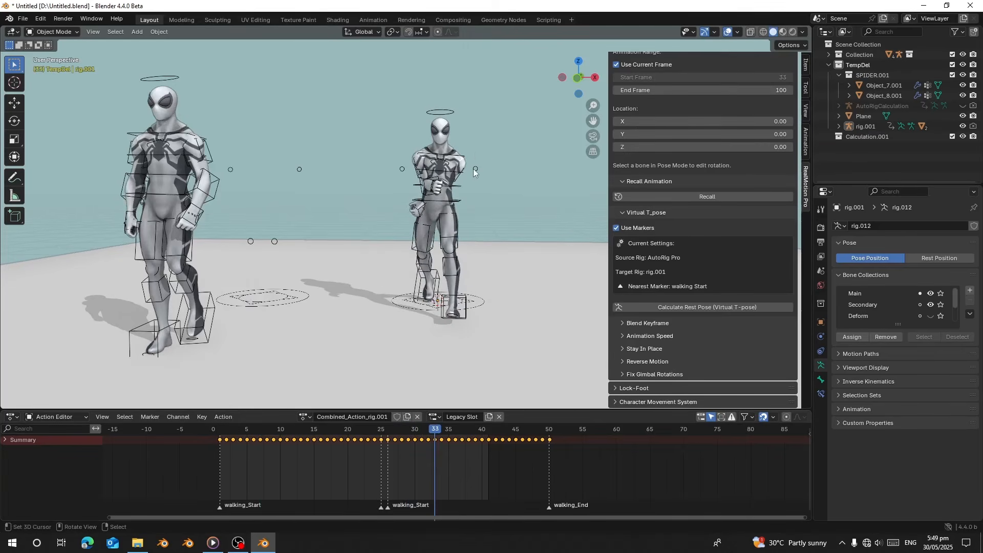
pyautogui.click(473, 168)
pyautogui.keyDown('shift'); pyautogui.moveTo(475, 170); pyautogui.dragTo(431, 158, button='middle'); pyautogui.keyUp('shift')
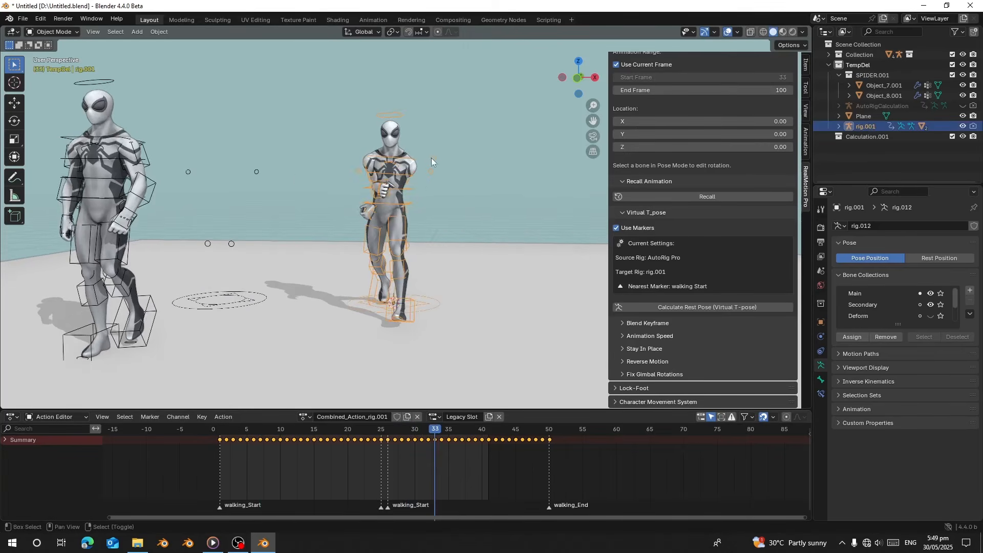
pyautogui.click(64, 31)
pyautogui.click(51, 65)
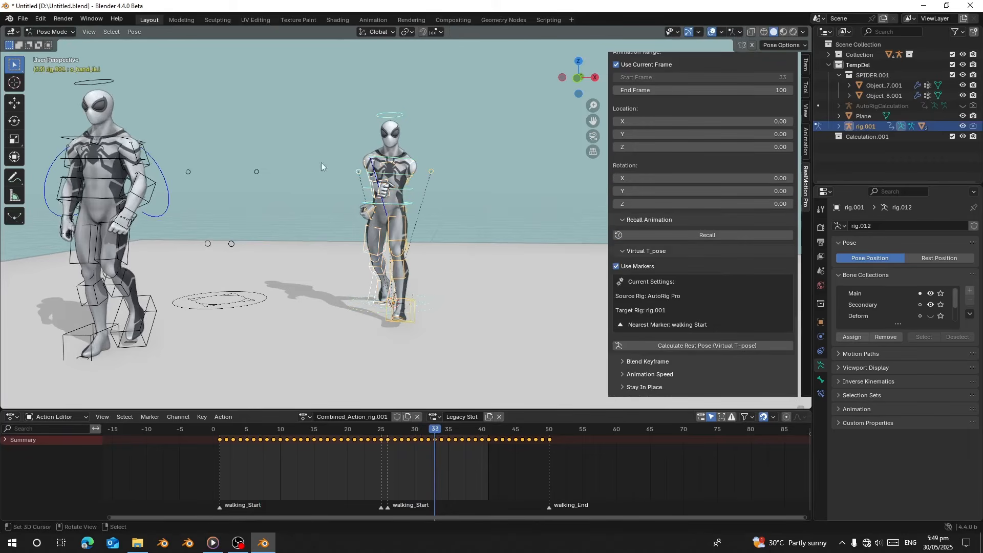
pyautogui.click(443, 204)
pyautogui.scroll(6, 424, 177)
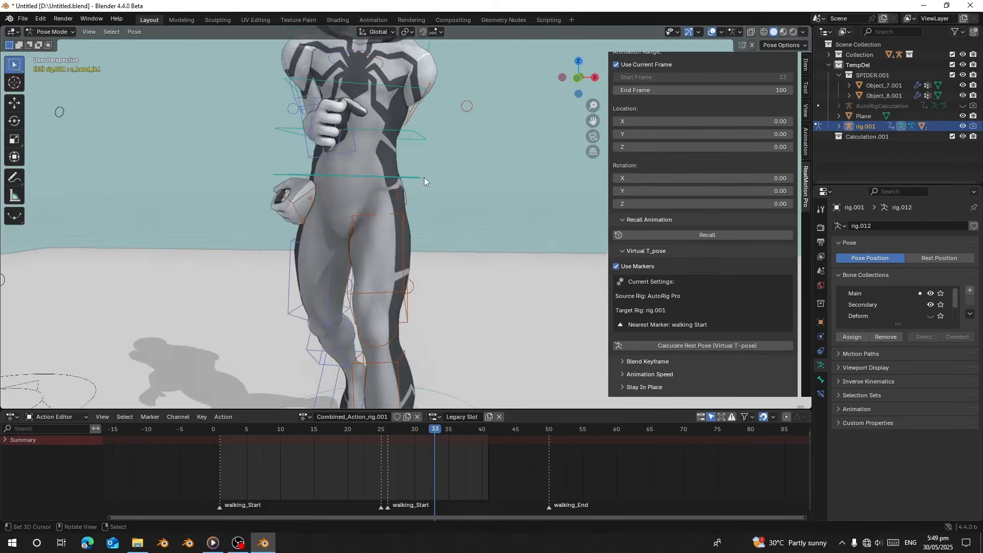
pyautogui.keyDown('shift'); pyautogui.moveTo(387, 128); pyautogui.dragTo(370, 239, button='middle'); pyautogui.keyUp('shift')
# Step: Select the character's right upper arm, forearm and hand bones and calculate their rest pose for frames 26 to 50
pyautogui.click(288, 204)
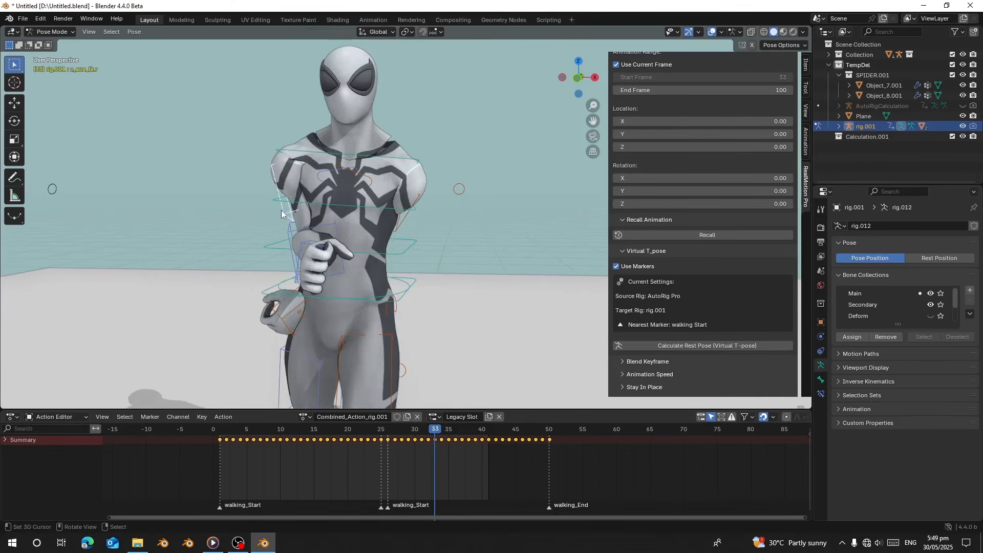
pyautogui.moveTo(288, 205); pyautogui.dragTo(343, 215, button='middle')
pyautogui.keyDown('shift'); pyautogui.click(485, 271); pyautogui.keyUp('shift')
pyautogui.keyDown('shift'); pyautogui.click(507, 271); pyautogui.keyUp('shift')
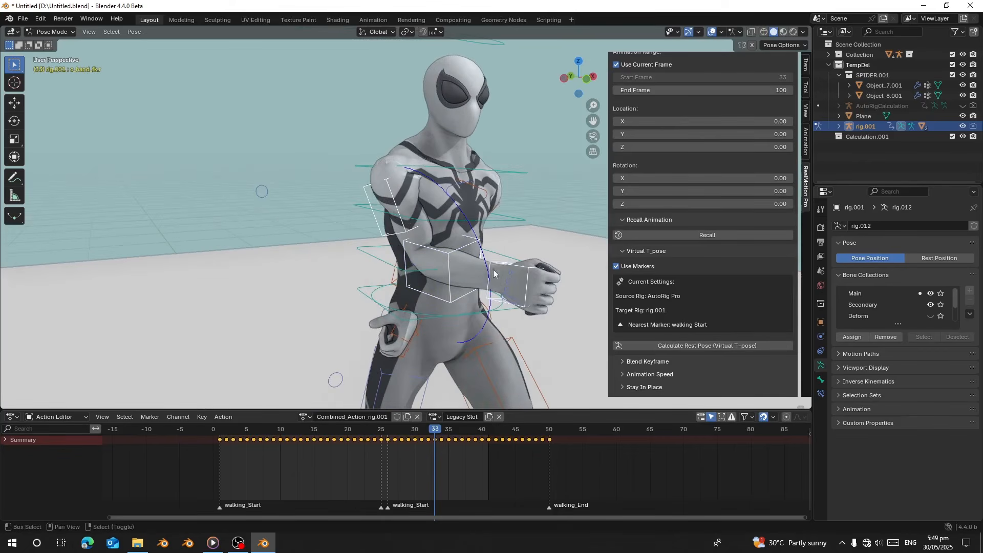
pyautogui.keyDown('shift'); pyautogui.moveTo(507, 271); pyautogui.dragTo(405, 220, button='middle'); pyautogui.keyUp('shift')
pyautogui.click(640, 342)
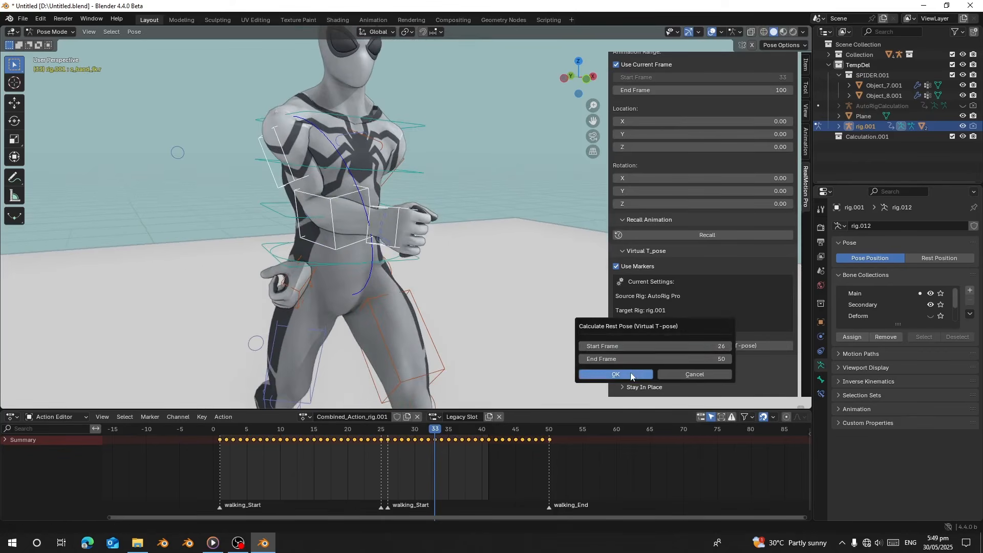
pyautogui.click(616, 374)
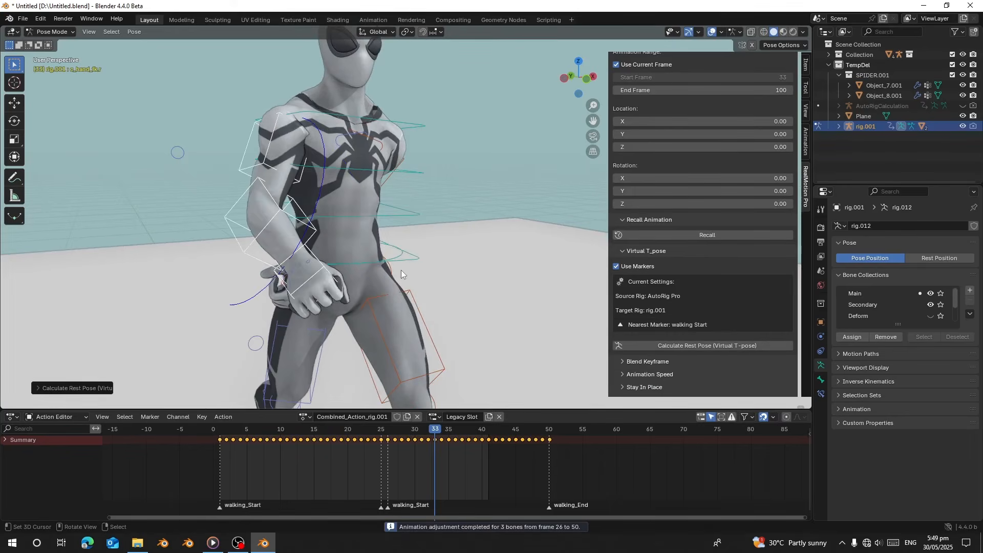
# Step: Scrub to frame 42, select the left upper arm, forearm and hand bones and calculate their rest pose for frames 26 to 50
pyautogui.moveTo(412, 205); pyautogui.dragTo(316, 287, button='middle')
pyautogui.moveTo(515, 458)
pyautogui.mouseDown()
pyautogui.moveTo(416, 468)
pyautogui.moveTo(495, 459)
pyautogui.mouseUp()
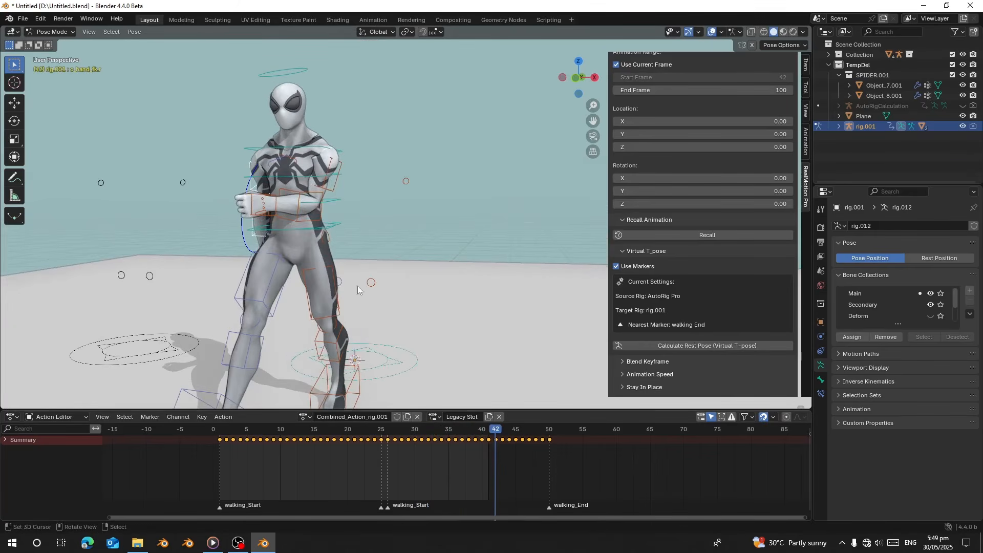
pyautogui.click(336, 191)
pyautogui.keyDown('shift'); pyautogui.click(300, 210); pyautogui.keyUp('shift')
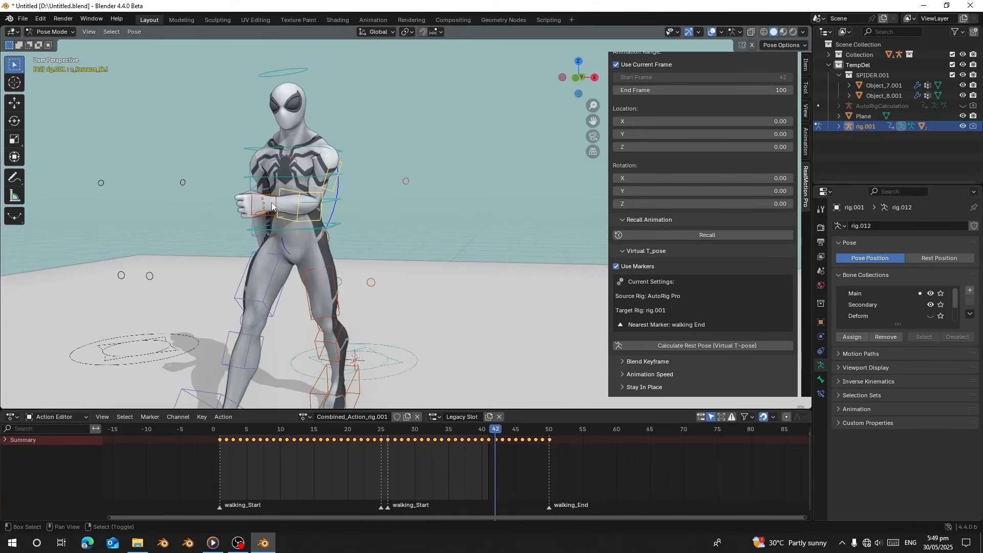
pyautogui.keyDown('shift'); pyautogui.click(273, 205); pyautogui.keyUp('shift')
pyautogui.click(652, 346)
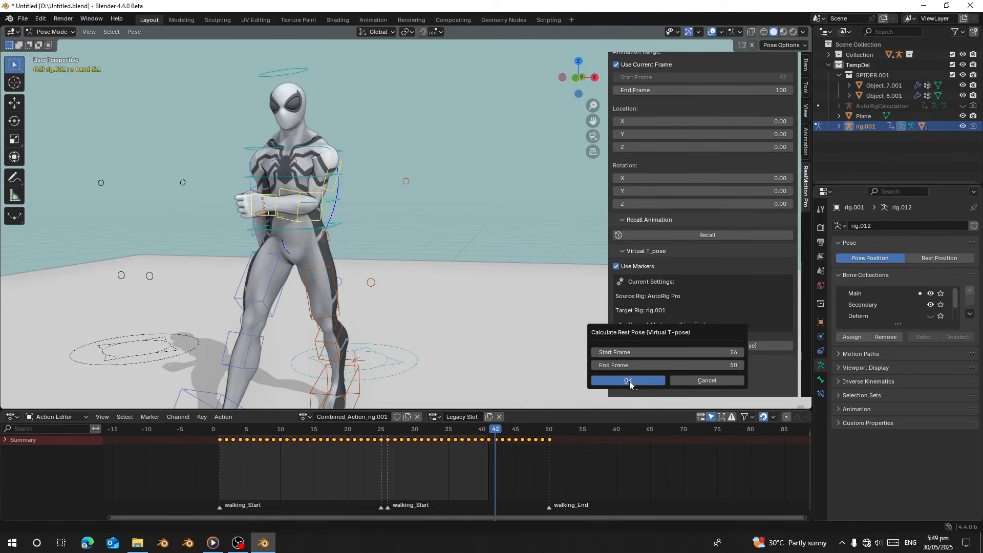
pyautogui.click(629, 381)
# Step: Select the thigh, lower leg and foot bones of both legs and calculate their rest pose for frames 26 to 50
pyautogui.moveTo(629, 381); pyautogui.dragTo(420, 228, button='middle')
pyautogui.click(421, 177)
pyautogui.keyDown('shift'); pyautogui.click(416, 215); pyautogui.keyUp('shift')
pyautogui.keyDown('shift'); pyautogui.click(420, 242); pyautogui.keyUp('shift')
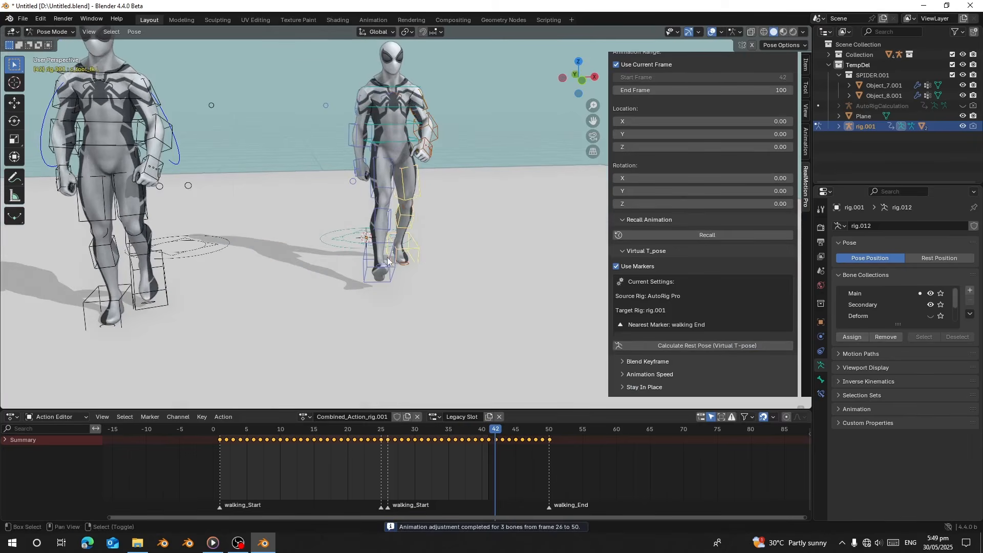
pyautogui.keyDown('shift'); pyautogui.click(361, 261); pyautogui.keyUp('shift')
pyautogui.keyDown('shift'); pyautogui.click(379, 219); pyautogui.keyUp('shift')
pyautogui.keyDown('shift'); pyautogui.click(379, 187); pyautogui.keyUp('shift')
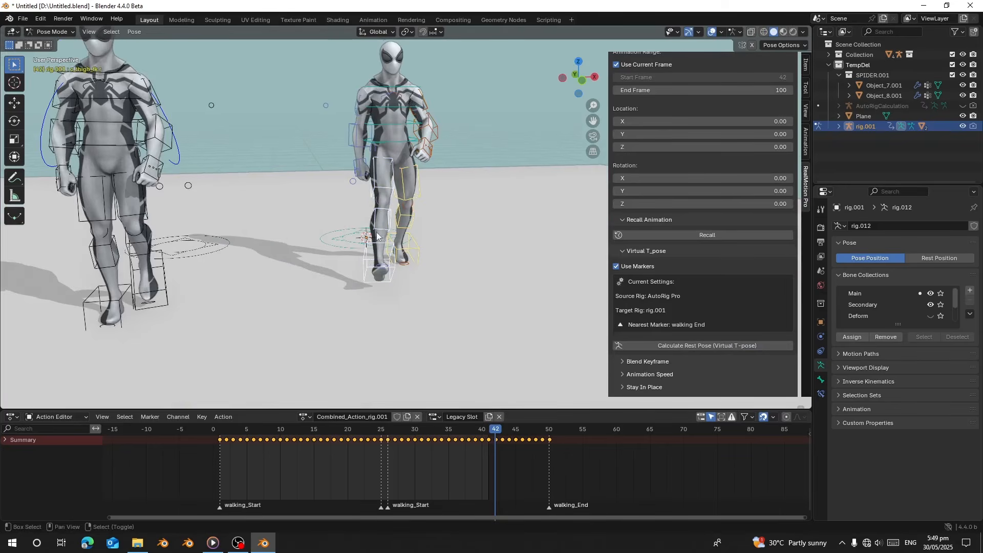
pyautogui.moveTo(377, 236); pyautogui.dragTo(379, 254, button='middle')
pyautogui.click(666, 345)
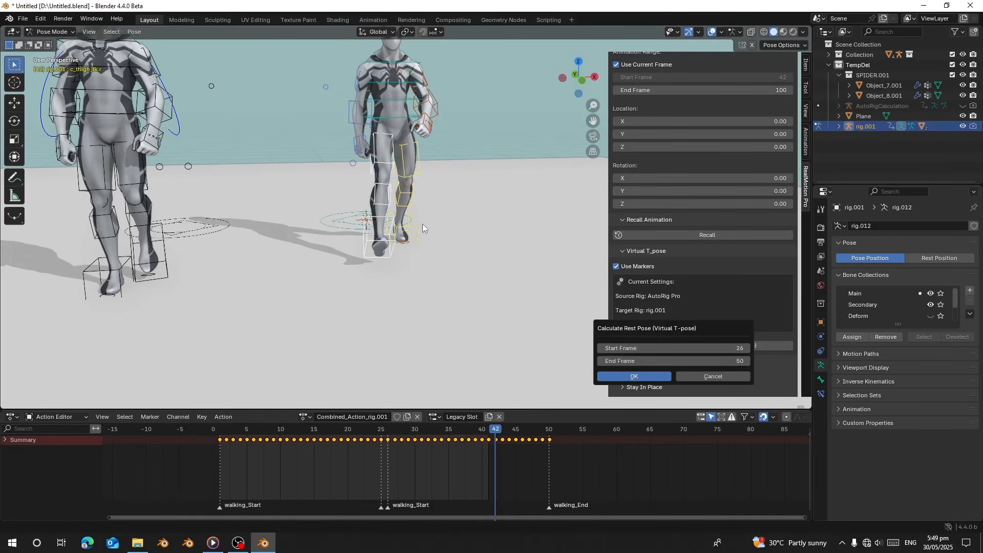
pyautogui.press('Return')
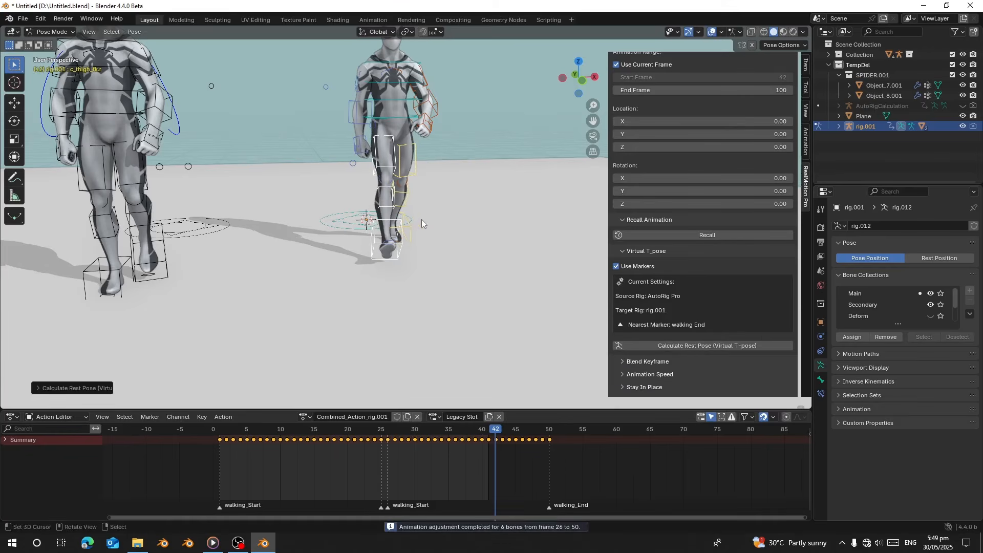
# Step: Scrub back through both walks to frame 5 and return rig.001 to Object Mode
pyautogui.moveTo(432, 453); pyautogui.dragTo(246, 450)
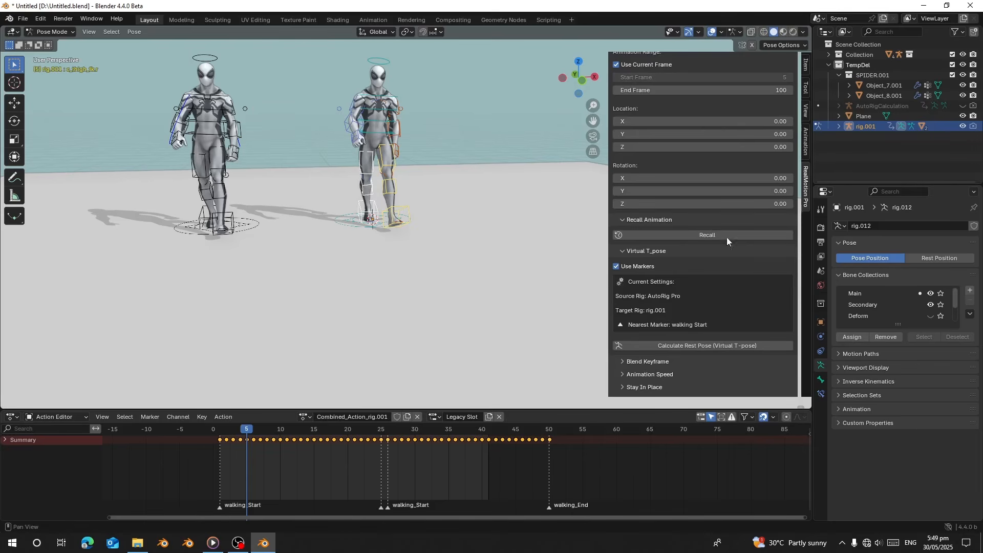
pyautogui.scroll(-3, 727, 238)
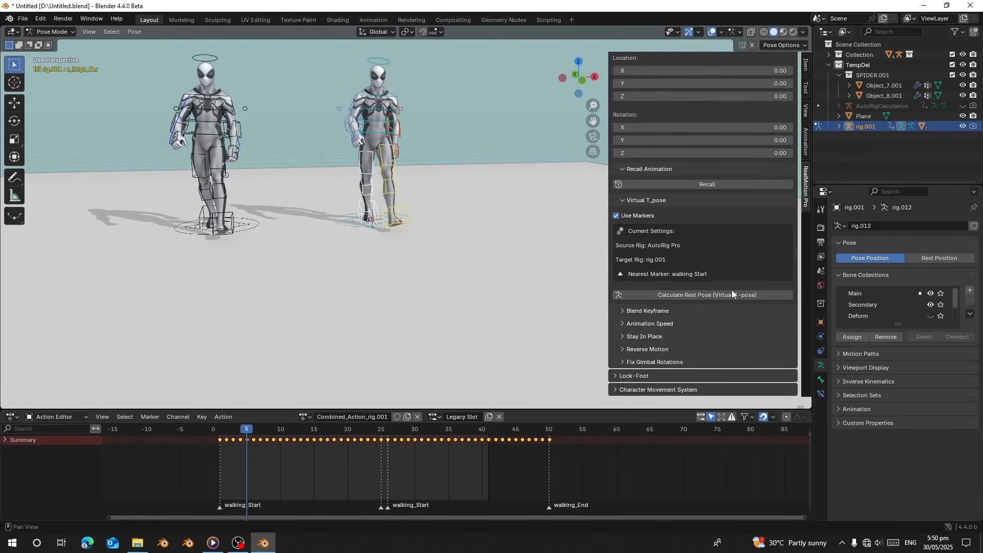
pyautogui.click(69, 32)
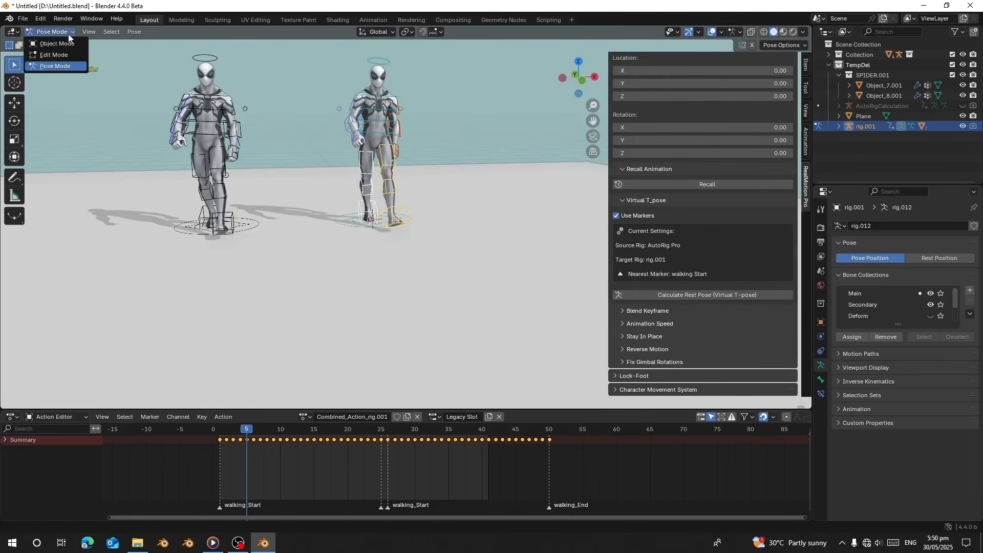
pyautogui.click(51, 43)
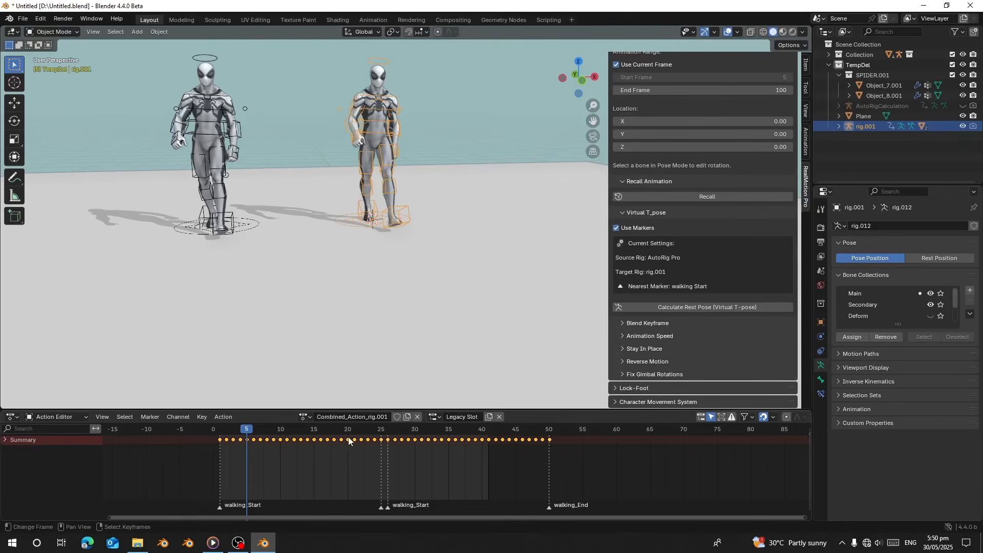
# Step: Change the Action Editor area to the Timeline and jump to the first frame
pyautogui.click(12, 416)
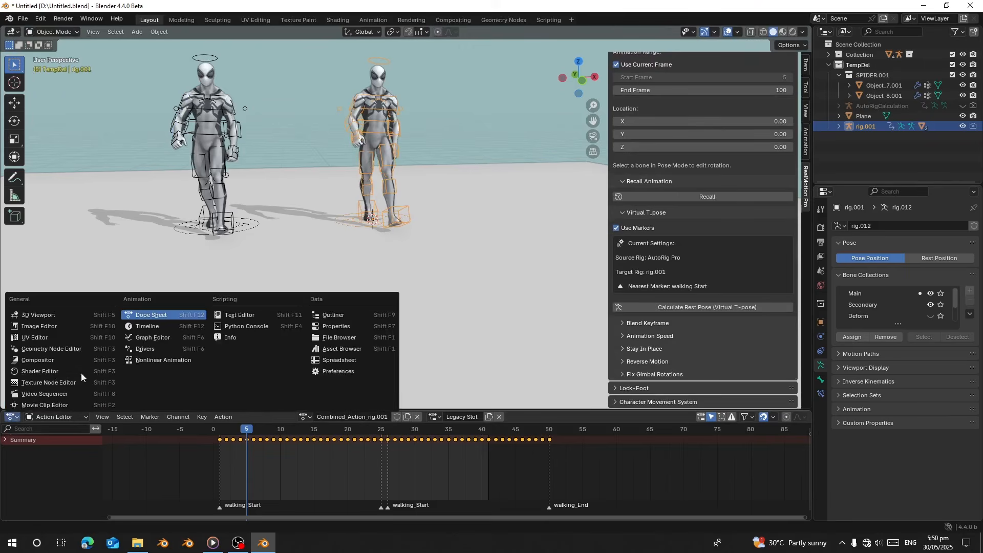
pyautogui.click(147, 326)
pyautogui.click(387, 417)
pyautogui.scroll(8, 733, 170)
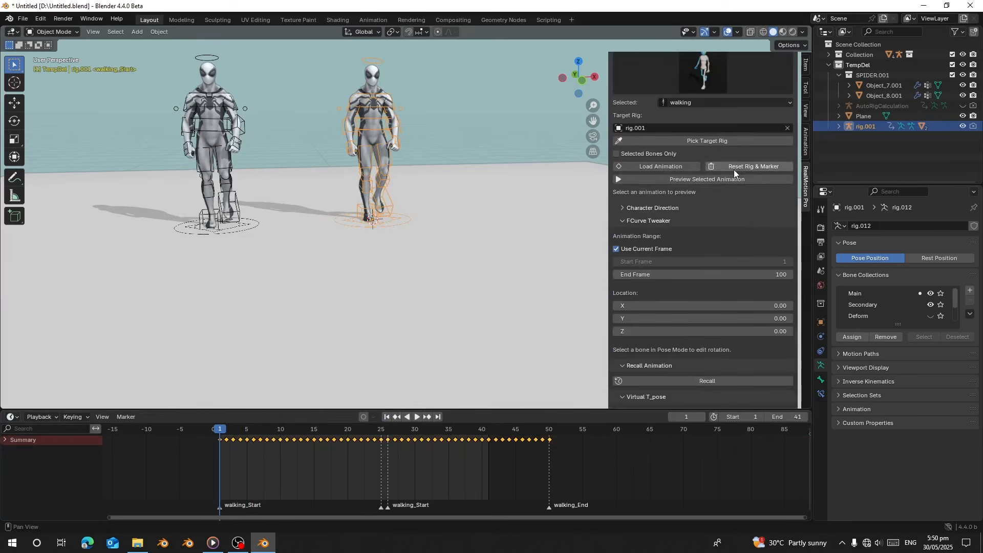
# Step: Reset the pose, keyframes and markers of rig.001 and clear the walking search filter from the animation list
pyautogui.click(730, 167)
pyautogui.scroll(5, 702, 154)
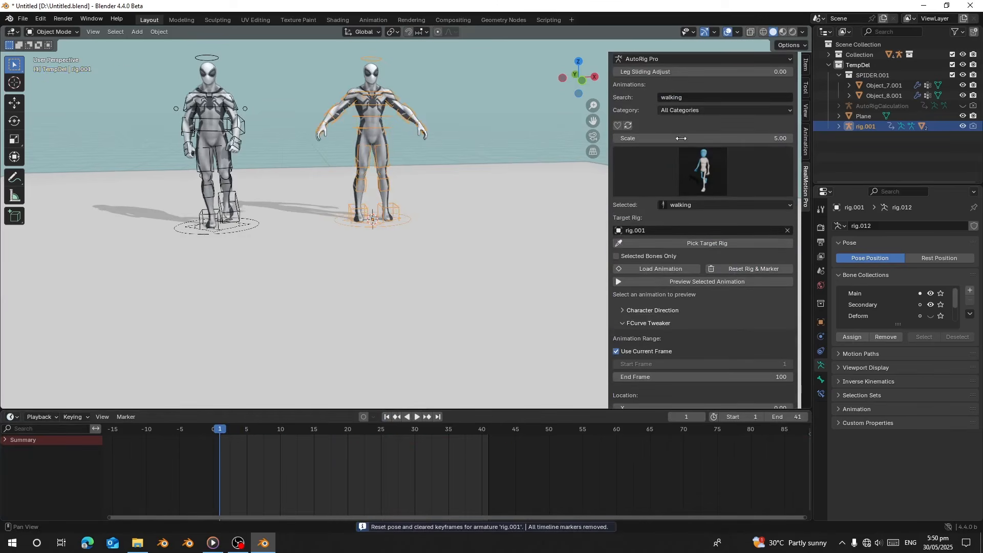
pyautogui.click(707, 96)
pyautogui.press('BackSpace')
pyautogui.press('Return')
pyautogui.click(681, 180)
pyautogui.click(682, 180)
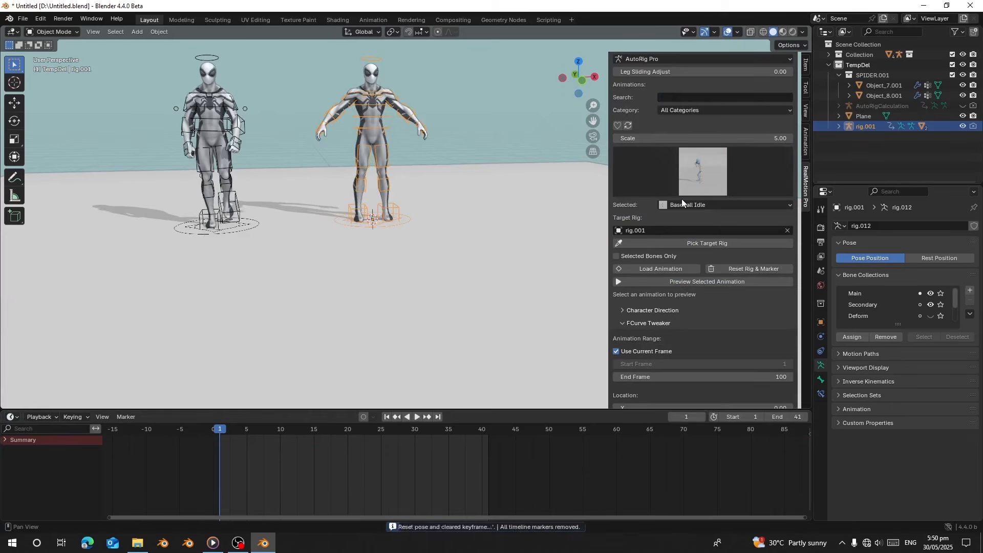
# Step: Load the Boxing animation onto rig.001 and preview its motion up to frame 11
pyautogui.click(682, 205)
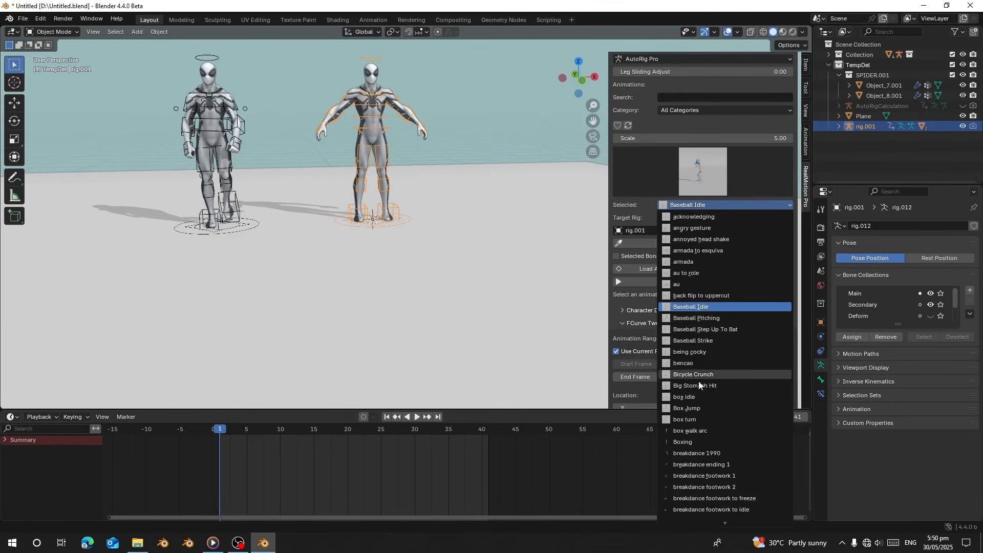
pyautogui.click(689, 442)
pyautogui.click(649, 269)
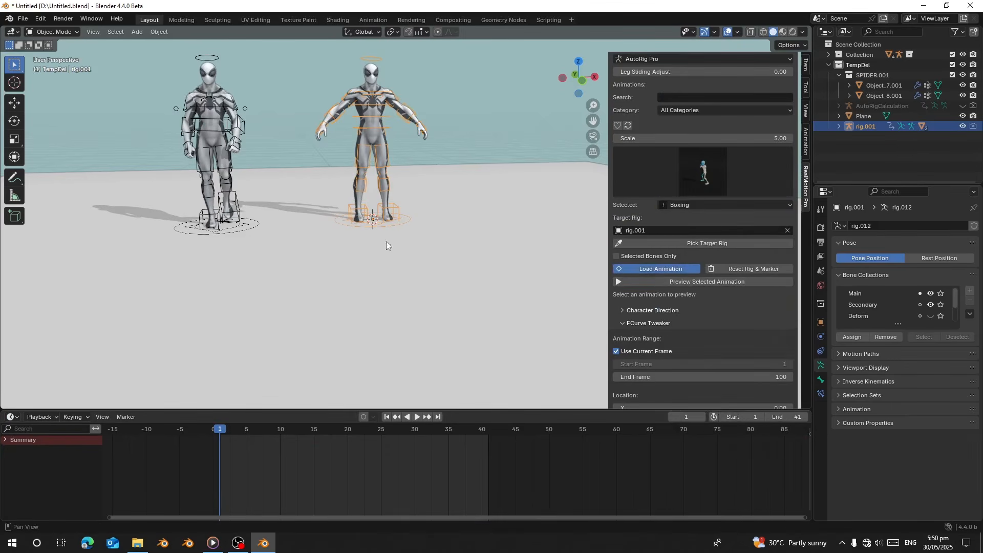
pyautogui.click(418, 205)
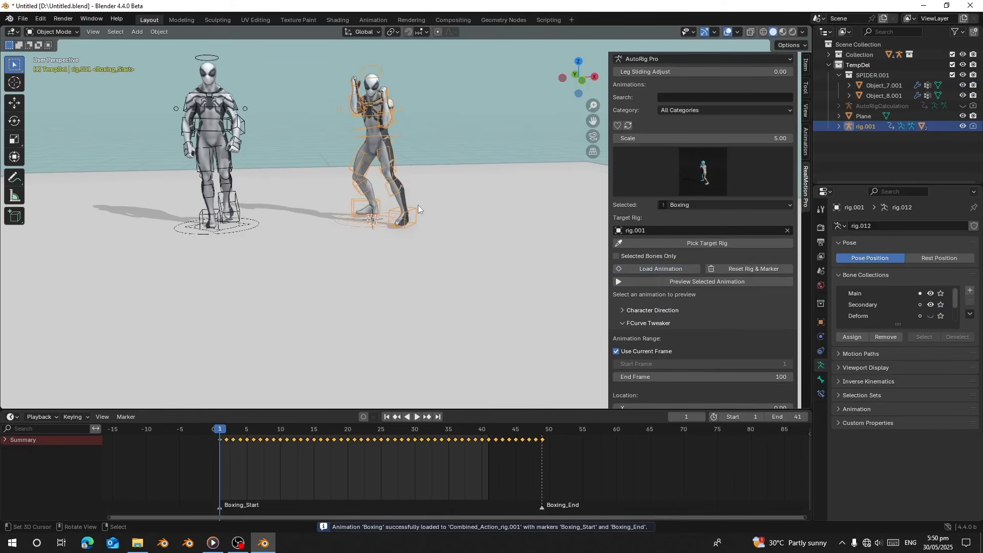
pyautogui.press('space')
pyautogui.moveTo(288, 451); pyautogui.dragTo(287, 451)
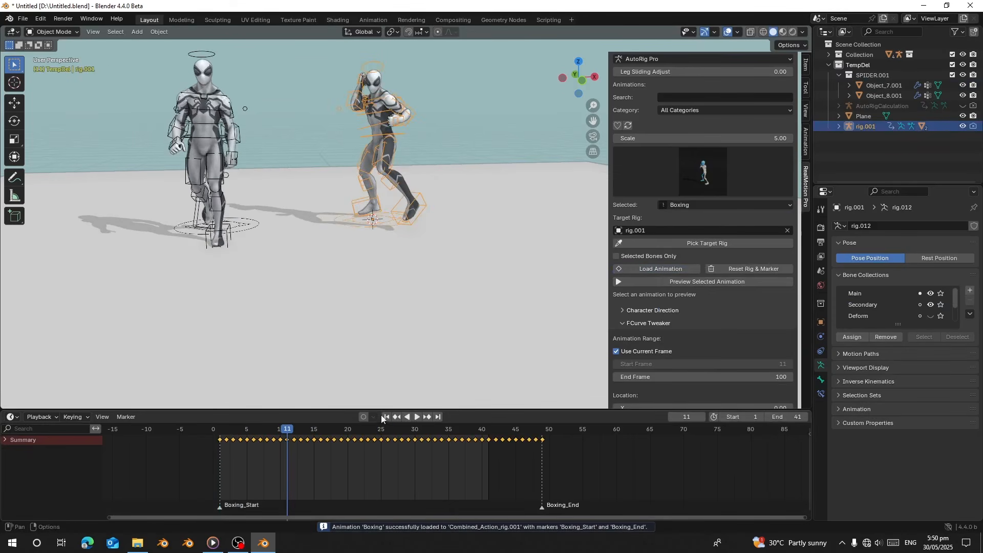
# Step: Return to the first frame, inspect the boxing character's feet and calculate the whole rig's rest pose for frames 1 to 49
pyautogui.click(387, 417)
pyautogui.scroll(3, 389, 230)
pyautogui.moveTo(388, 229); pyautogui.dragTo(371, 201, button='middle')
pyautogui.scroll(-10, 720, 325)
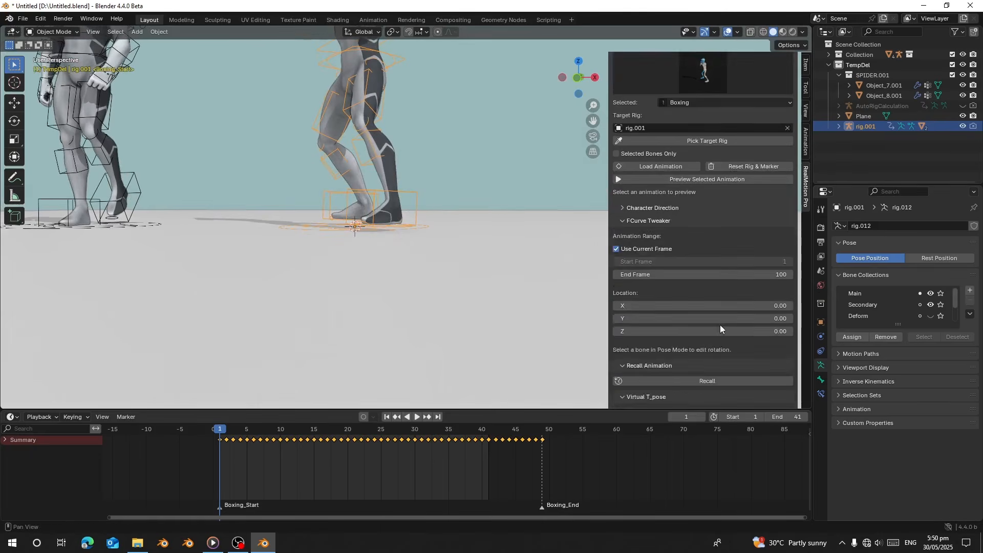
pyautogui.click(649, 347)
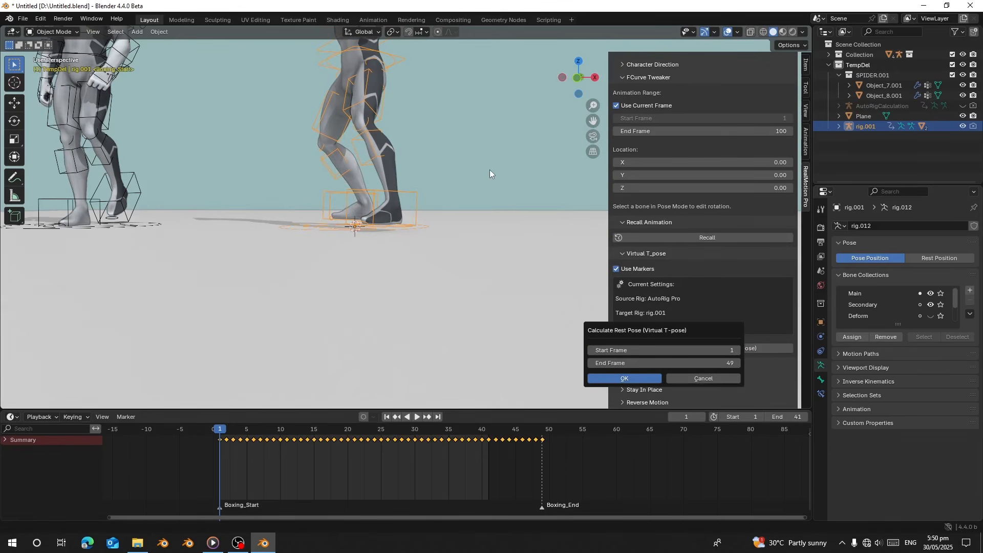
pyautogui.press('Return')
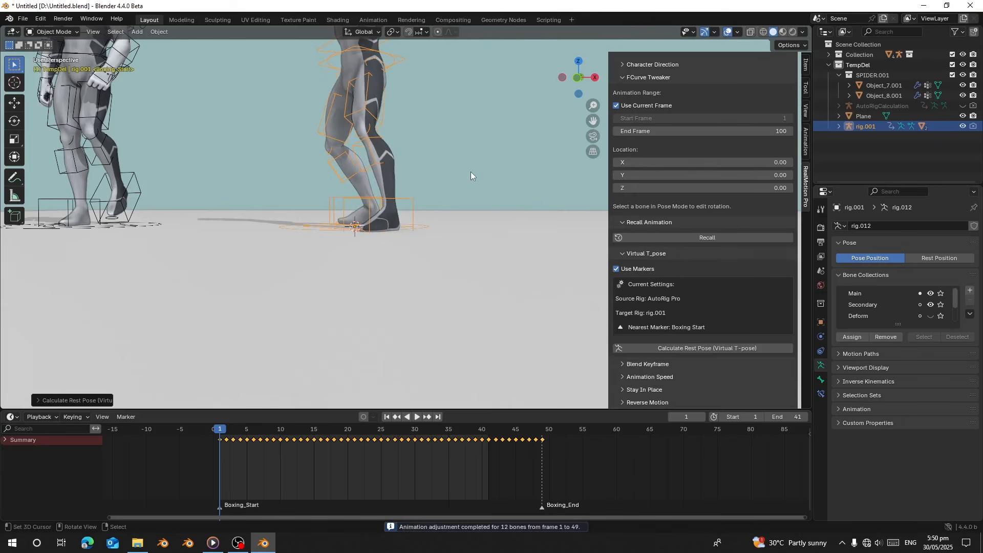
# Step: Play and scrub the corrected boxing animation while examining the character's legs and feet up close
pyautogui.scroll(-3, 471, 173)
pyautogui.moveTo(393, 193); pyautogui.dragTo(420, 220, button='middle')
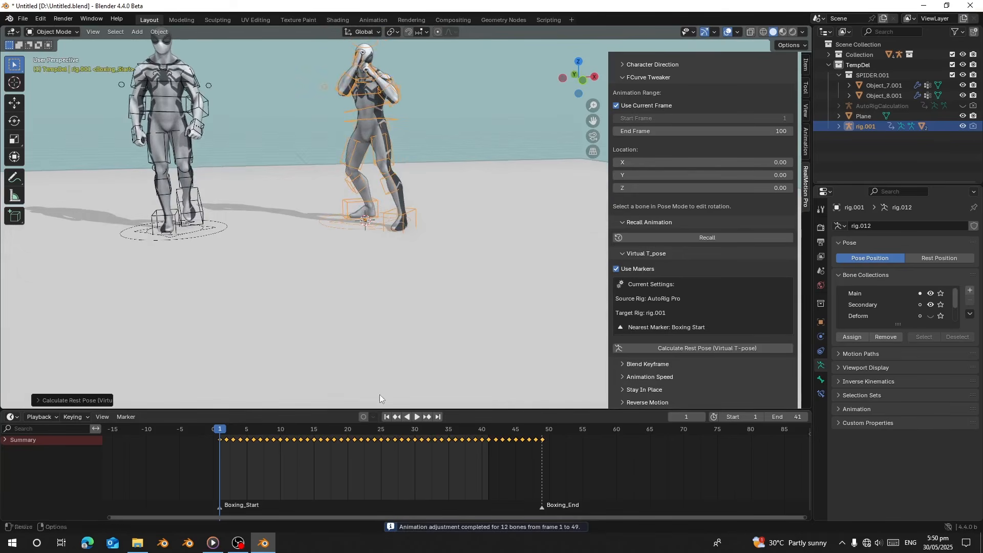
pyautogui.press('space')
pyautogui.scroll(6, 441, 313)
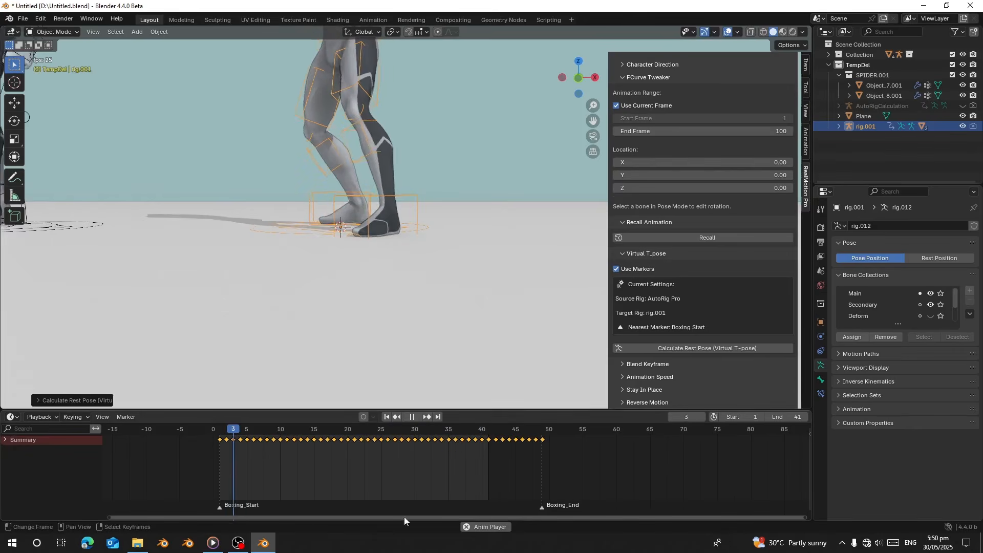
pyautogui.moveTo(251, 463); pyautogui.dragTo(383, 465)
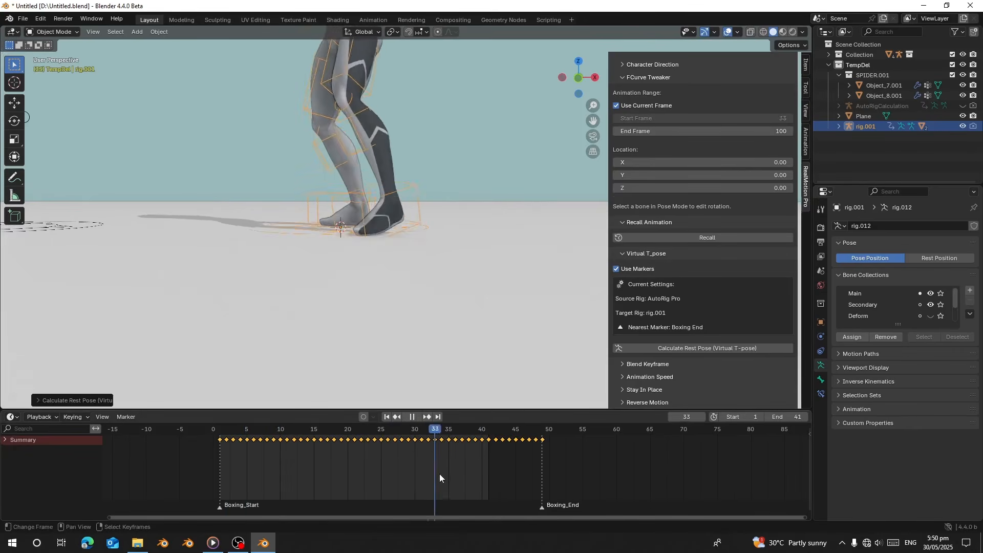
pyautogui.press('Escape')
# Step: Set the scene's end frame to 49 and play the boxing animation with both characters in view
pyautogui.moveTo(785, 417); pyautogui.dragTo(794, 417)
pyautogui.moveTo(257, 448); pyautogui.dragTo(247, 444)
pyautogui.scroll(-5, 315, 320)
pyautogui.press('space')
pyautogui.keyDown('shift'); pyautogui.moveTo(398, 275); pyautogui.dragTo(385, 334, button='middle'); pyautogui.keyUp('shift')
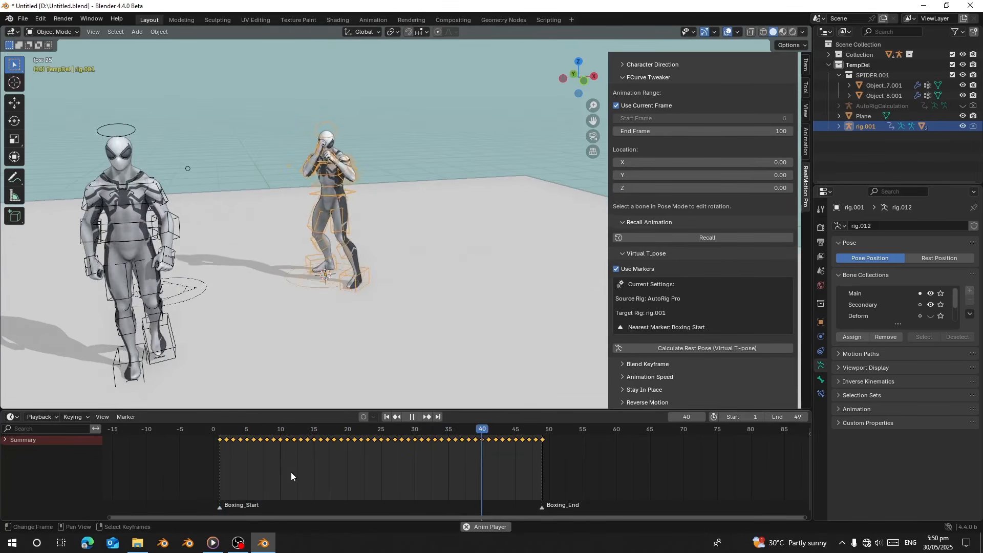
# Step: Replay and scrub the boxing animation to check the corrected motion, stopping at frame 6
pyautogui.moveTo(338, 466); pyautogui.dragTo(234, 454)
pyautogui.press('space')
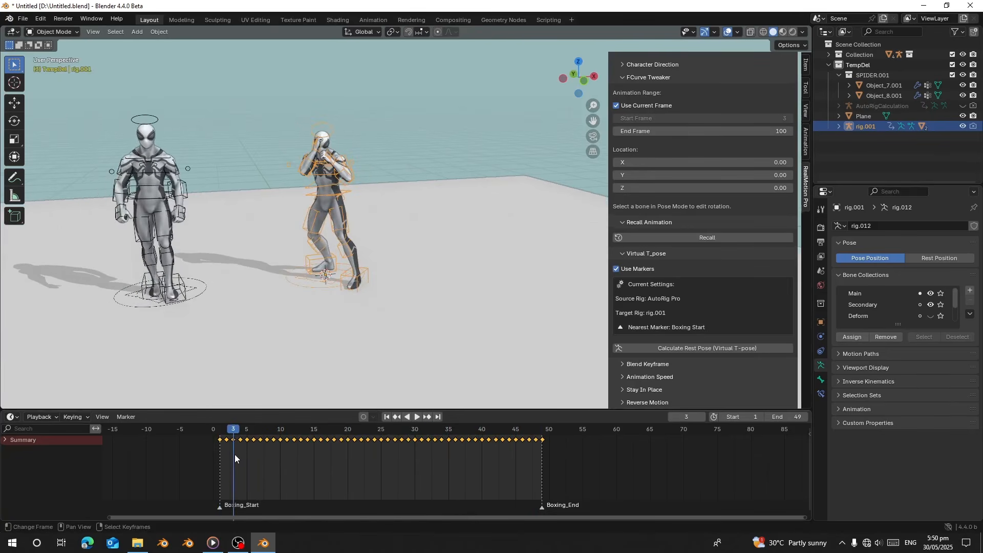
pyautogui.press('space')
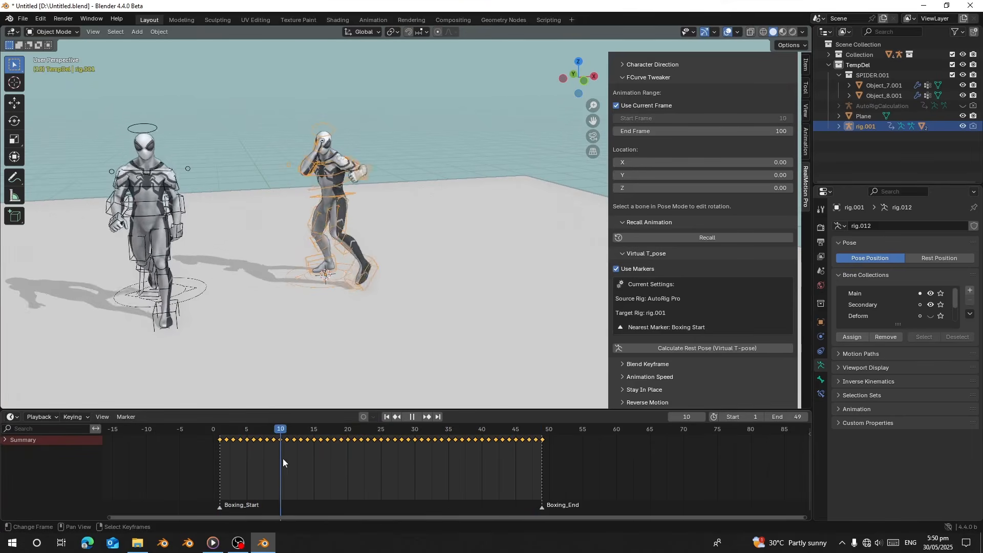
pyautogui.moveTo(349, 462); pyautogui.dragTo(253, 505)
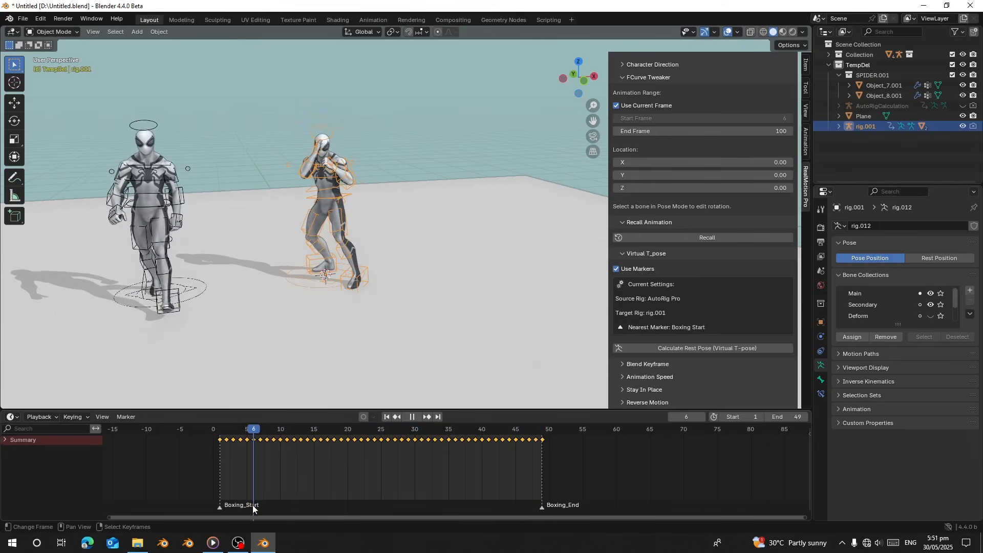
pyautogui.press('space')
pyautogui.scroll(3, 717, 225)
pyautogui.scroll(4, 717, 225)
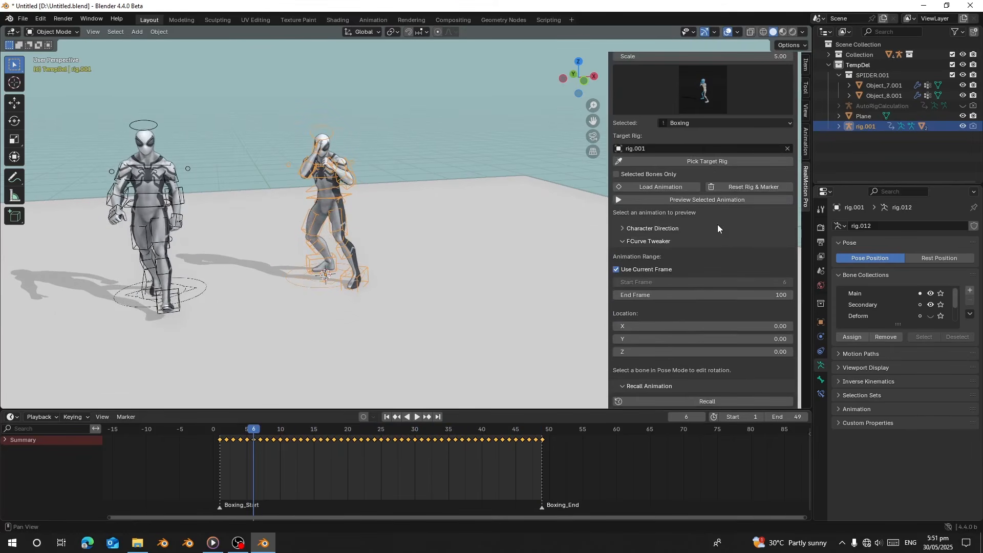